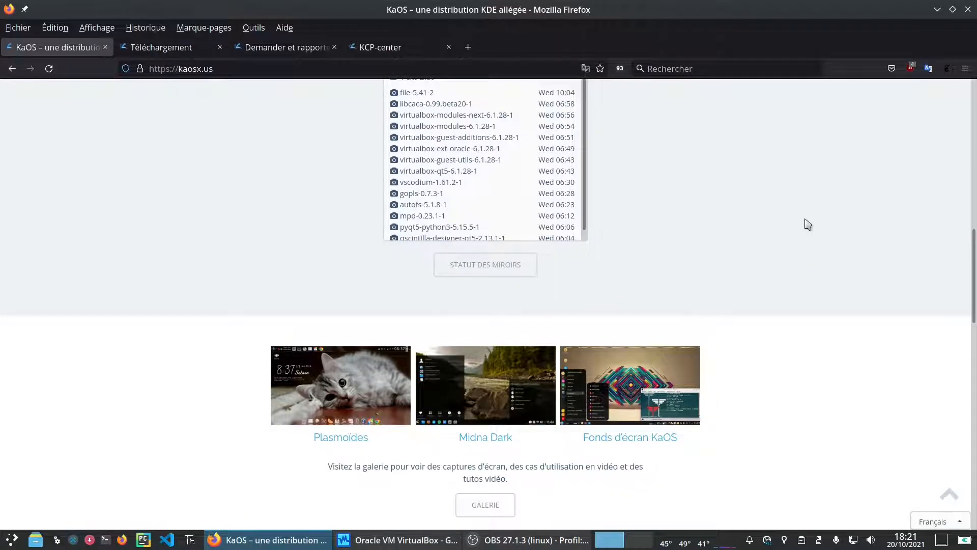
Step: Scroll the kaosx.us homepage past the package list and gallery to Idée, Objectifs and Cible
scroll(808, 224, down, 5)
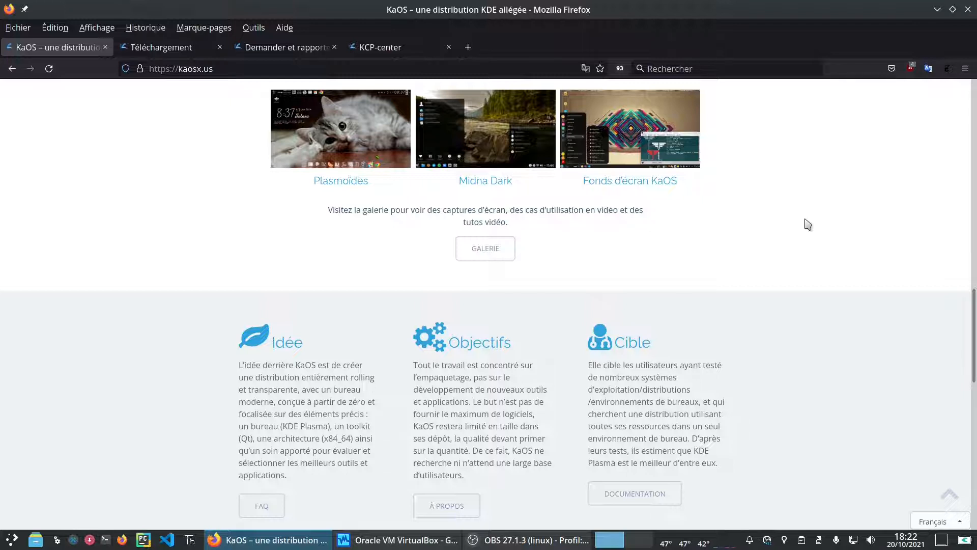
Step: Scroll past the KCP and donation section, then go to the Téléchargement page listing the 2021.10 ISO
scroll(823, 244, down, 3)
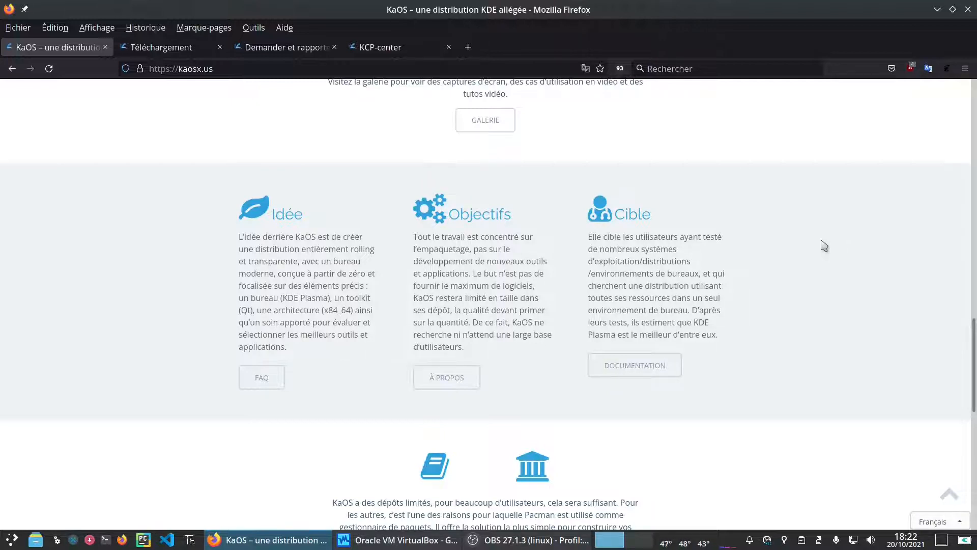
scroll(807, 280, down, 5)
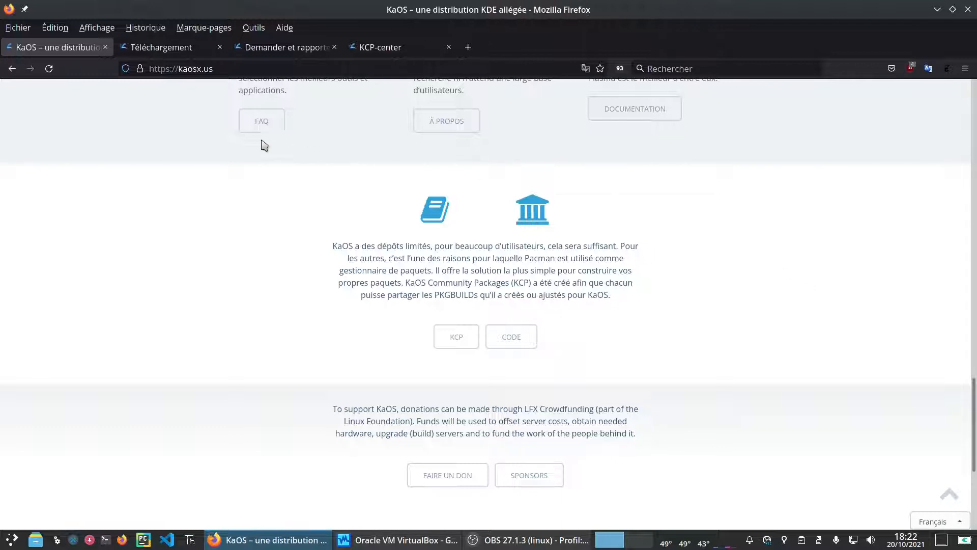
click(188, 51)
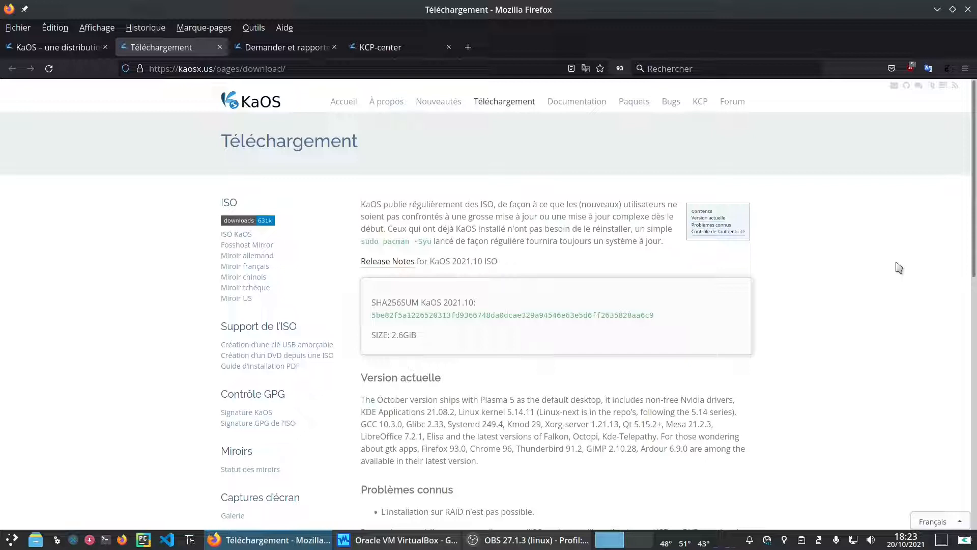
Step: Browse the Téléchargement page and the 'Demander et rapporter de façon efficace' documentation
drag(974, 209, 976, 247)
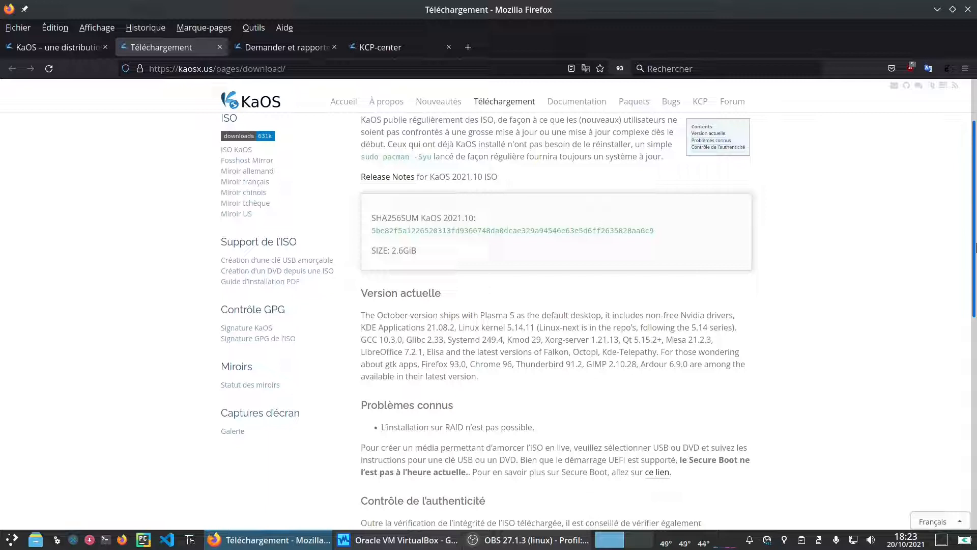
drag(975, 248, 853, 6)
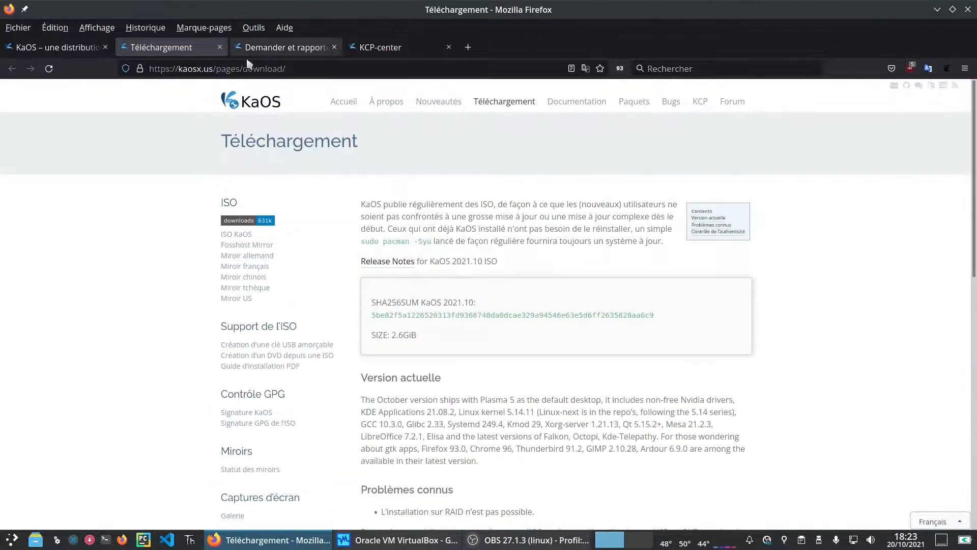
click(268, 48)
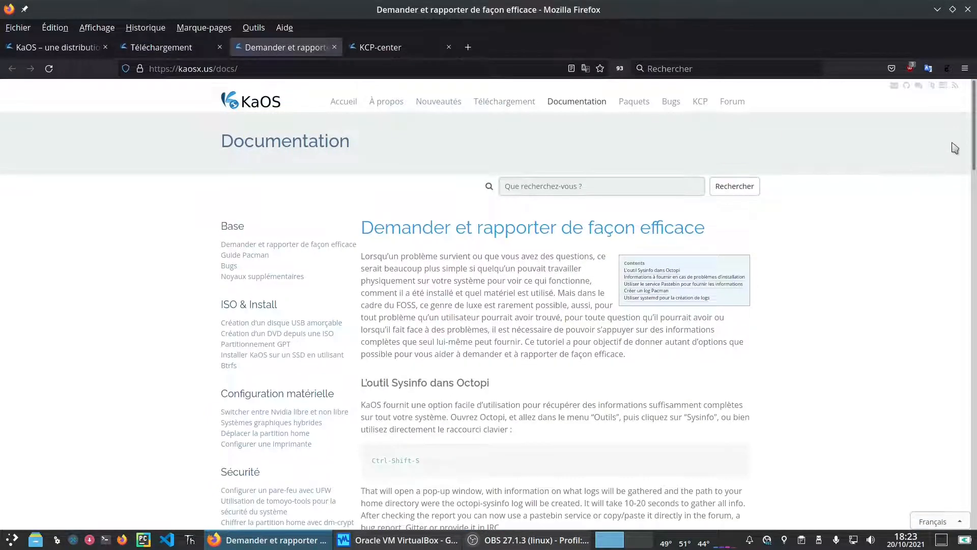
scroll(974, 155, down, 3)
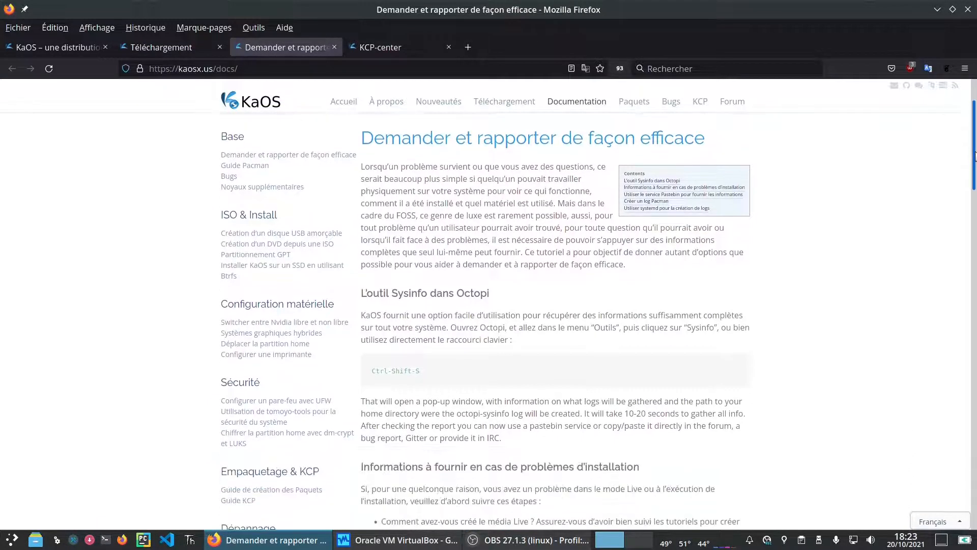
drag(975, 155, 939, 105)
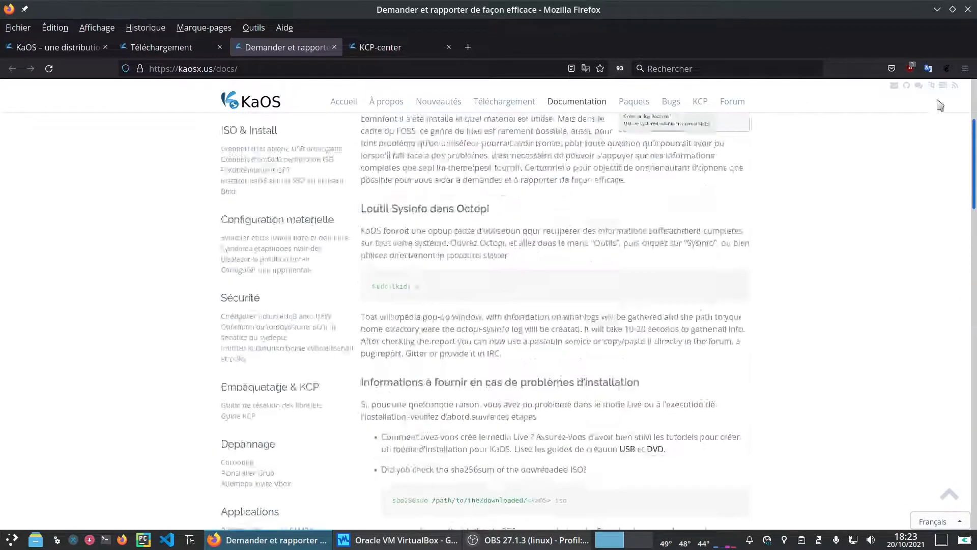
Step: Search 'neof' on KCP-center, preview and close the neofetch thumbnail, then minimize Firefox
click(381, 53)
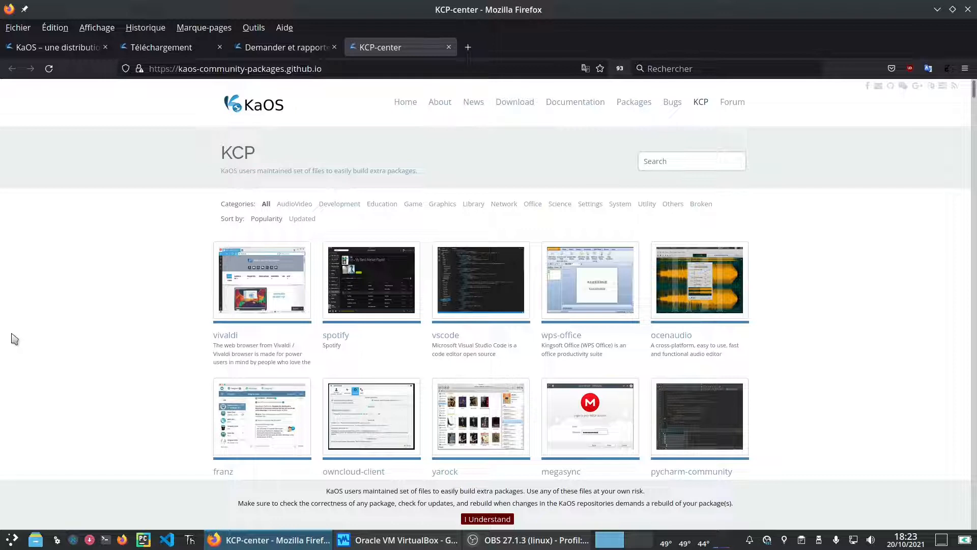
click(719, 162)
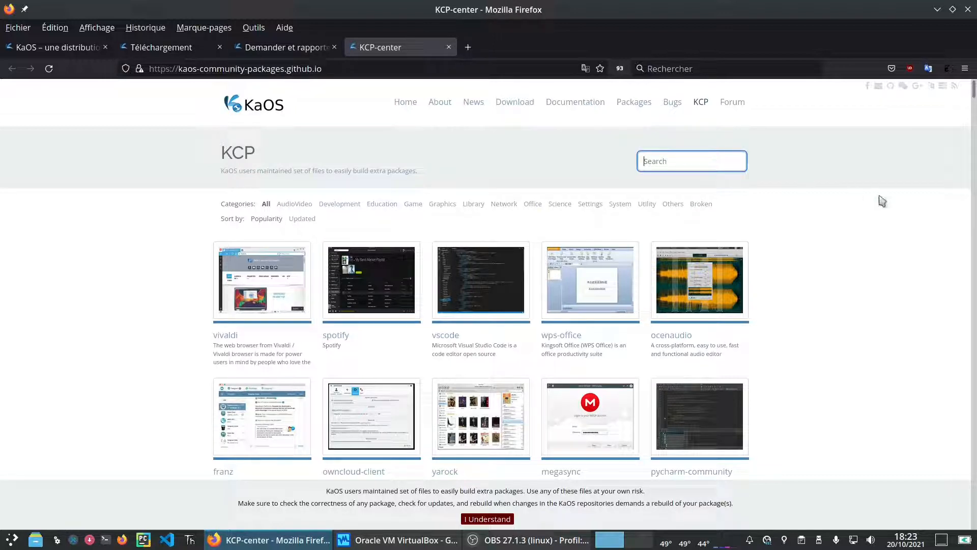
text(n)
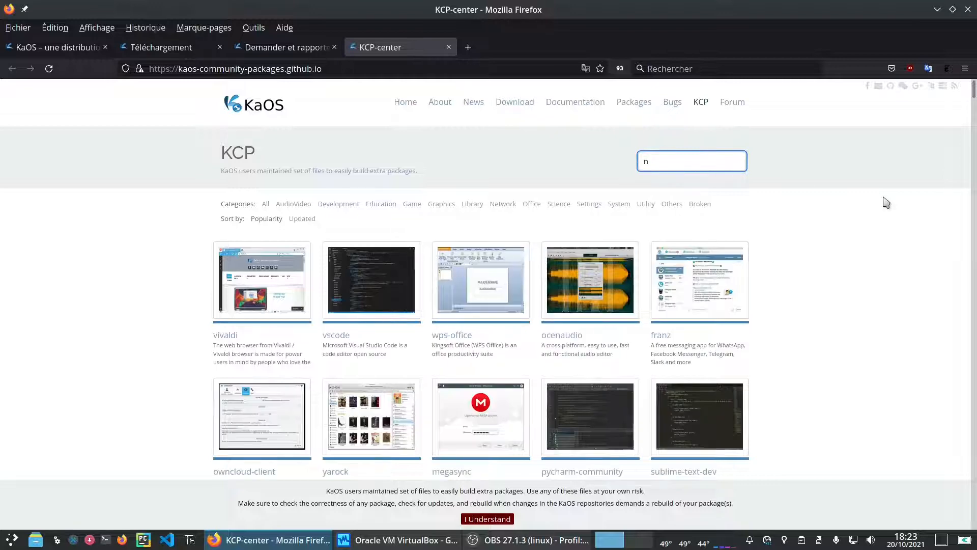
text(eof)
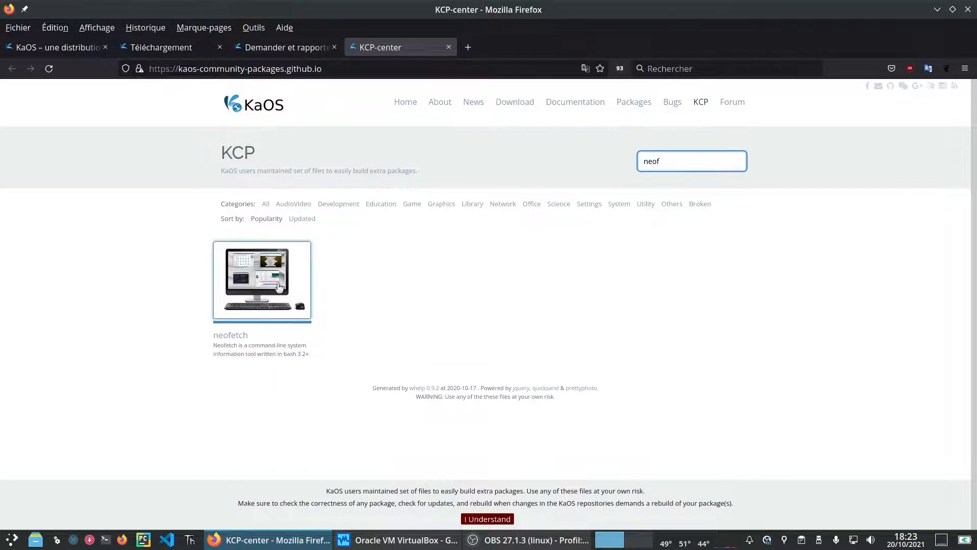
click(264, 287)
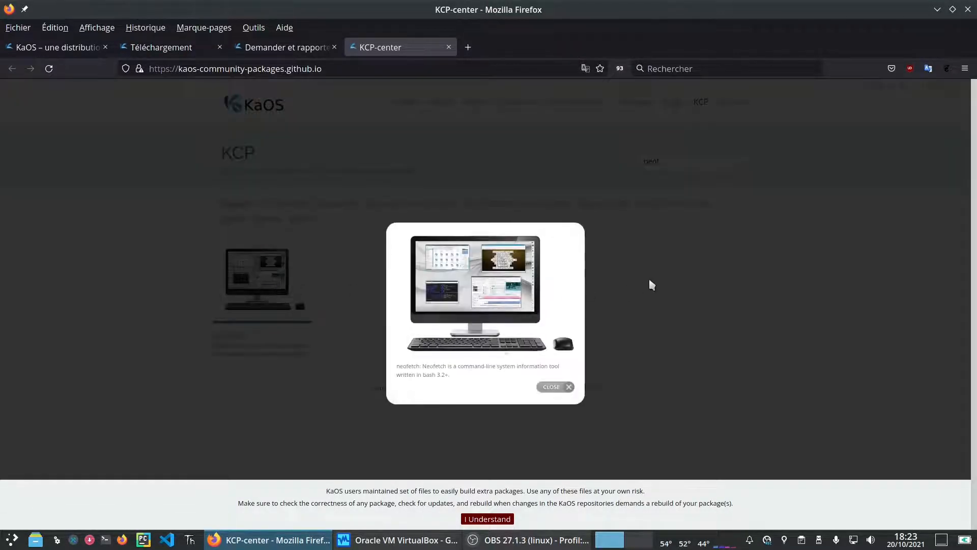
click(669, 275)
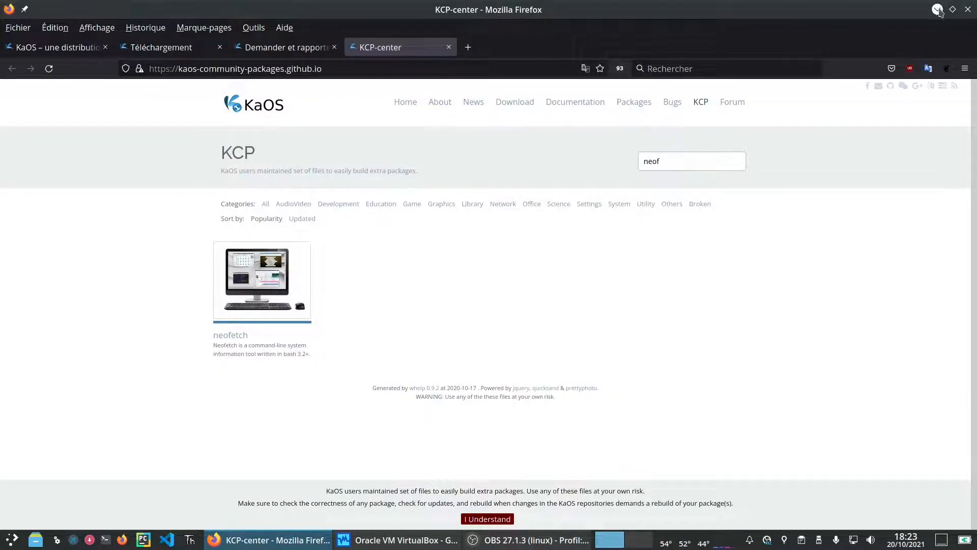
click(938, 10)
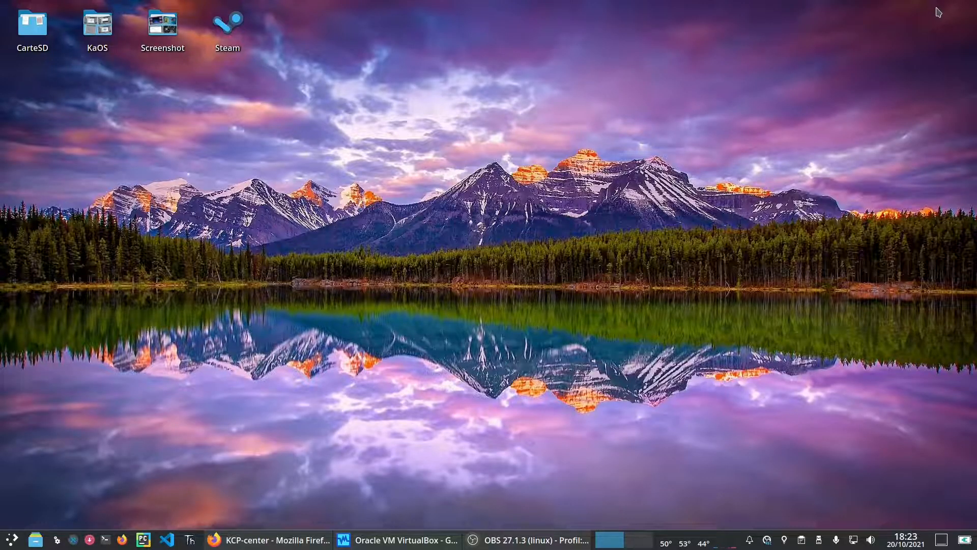
Step: Launch KaOS 2021.10 with Démarrer, minimize the manager, and boot the default UEFI entry
click(374, 544)
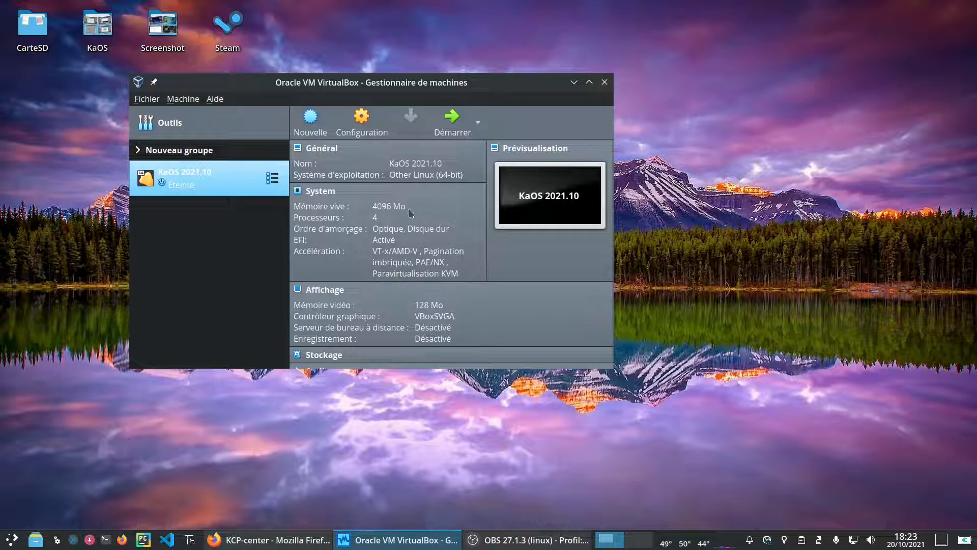
click(457, 129)
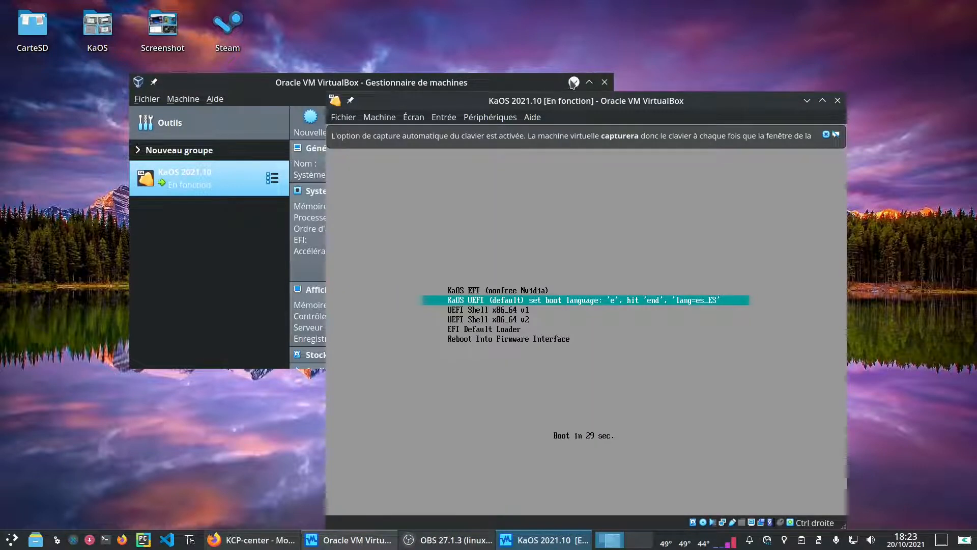
click(574, 82)
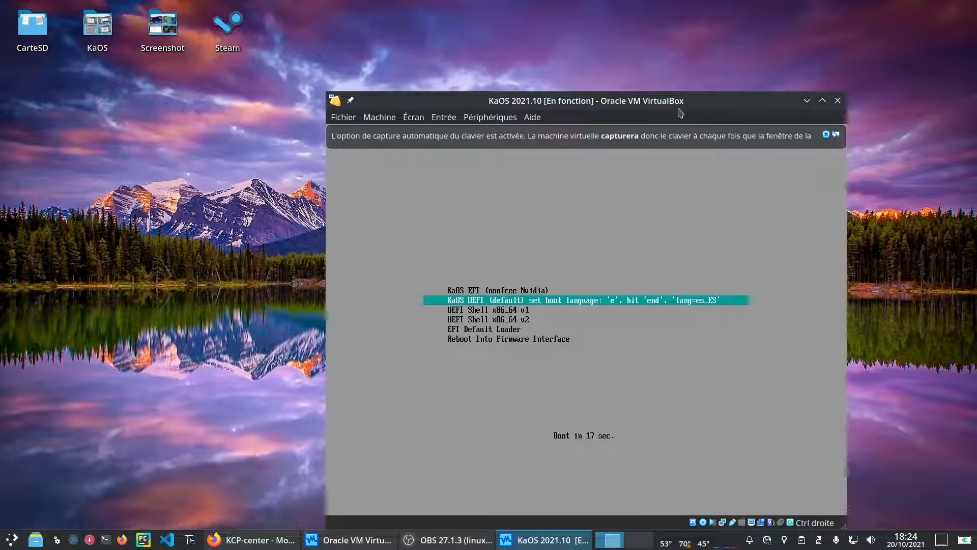
key(Return)
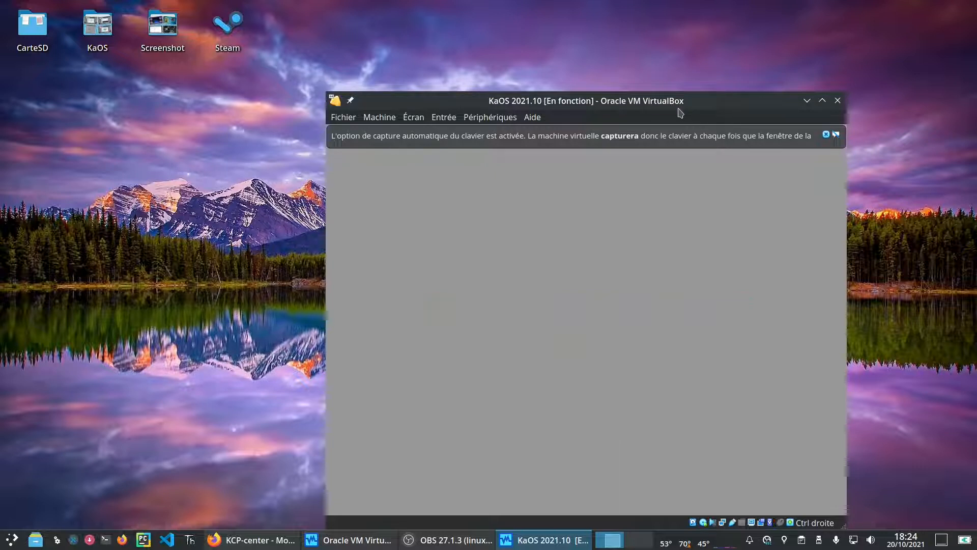
Step: Close the keyboard-capture banner and maximize the VM window while KaOS loads to the Welcome window
click(827, 135)
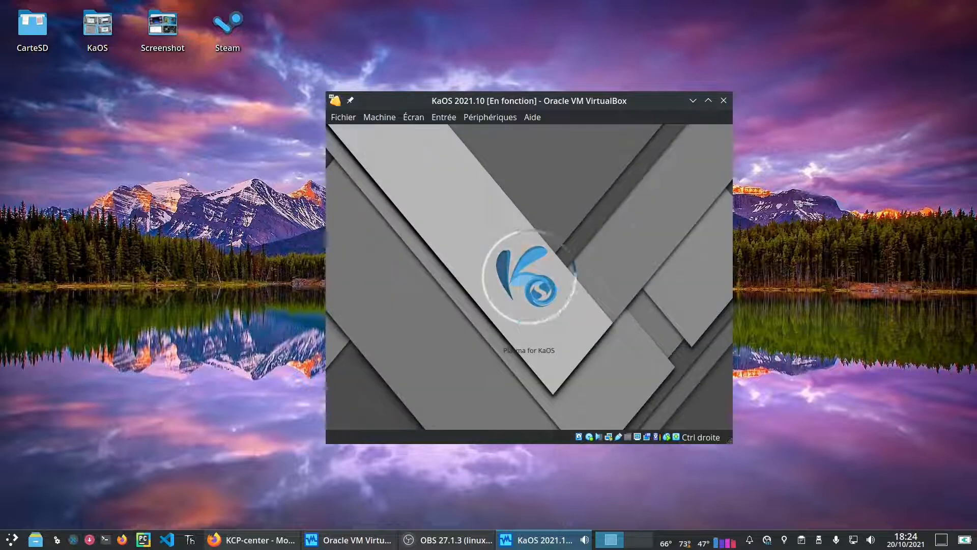
click(708, 100)
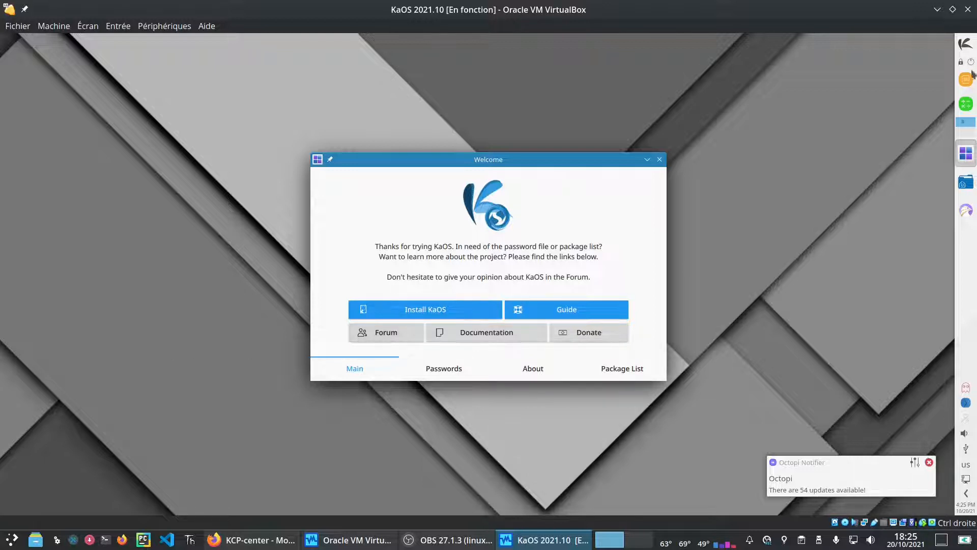
click(970, 45)
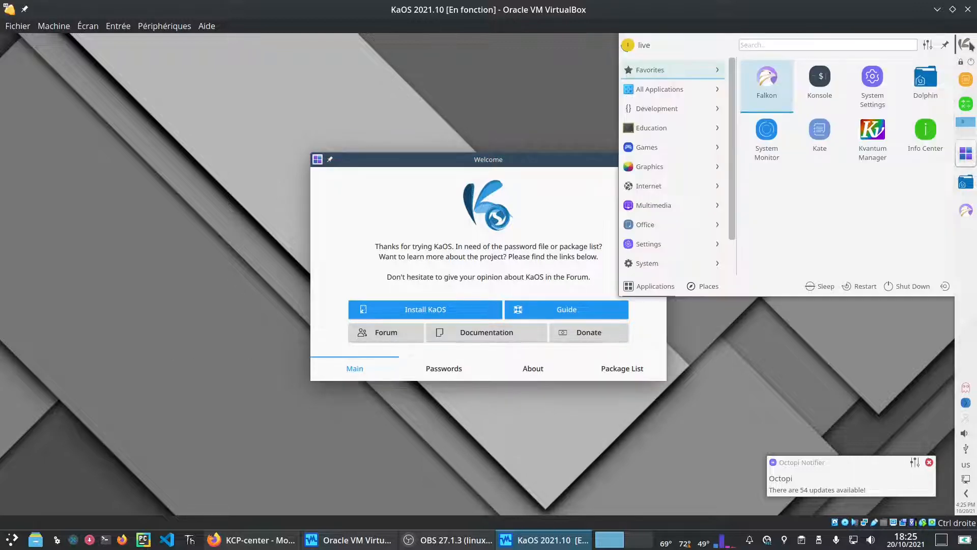
mouse_move(652, 93)
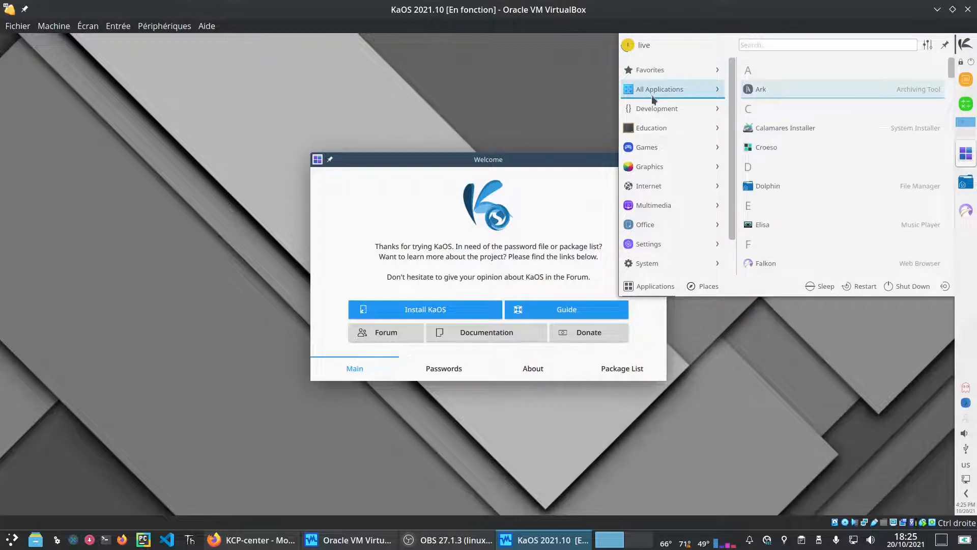
mouse_move(652, 134)
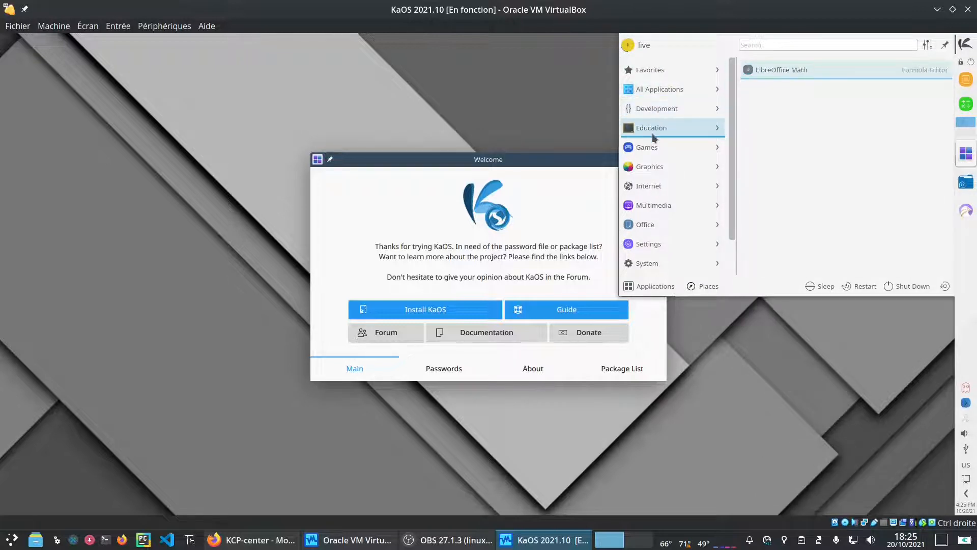
mouse_move(658, 152)
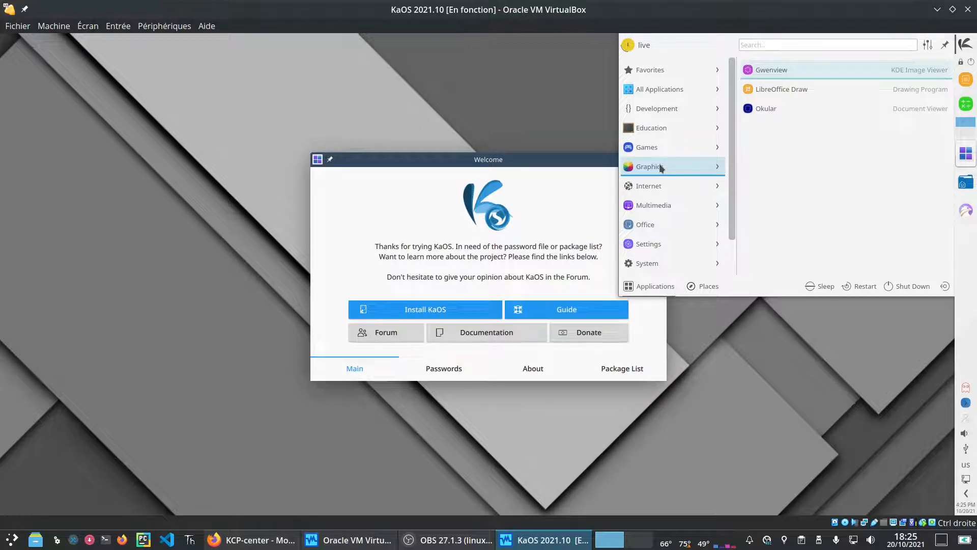
mouse_move(664, 191)
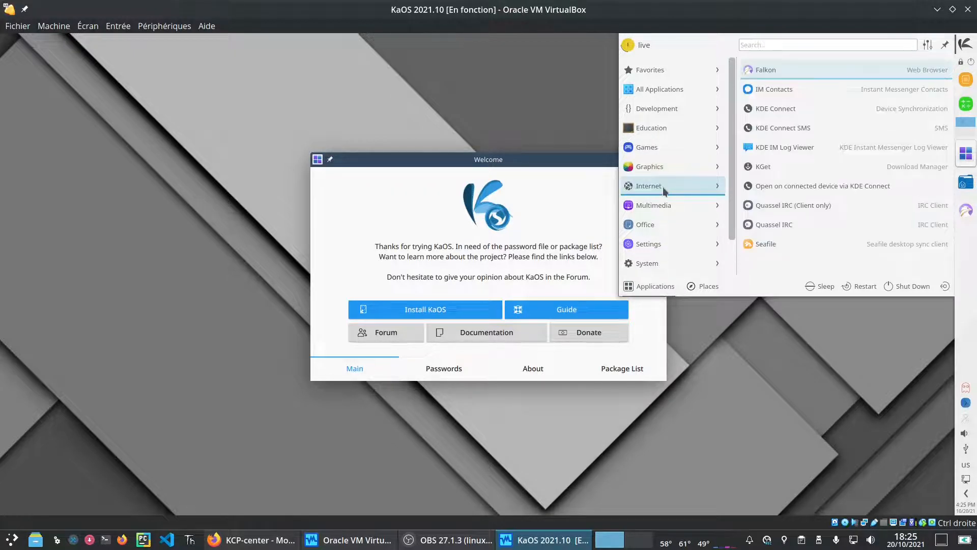
mouse_move(664, 208)
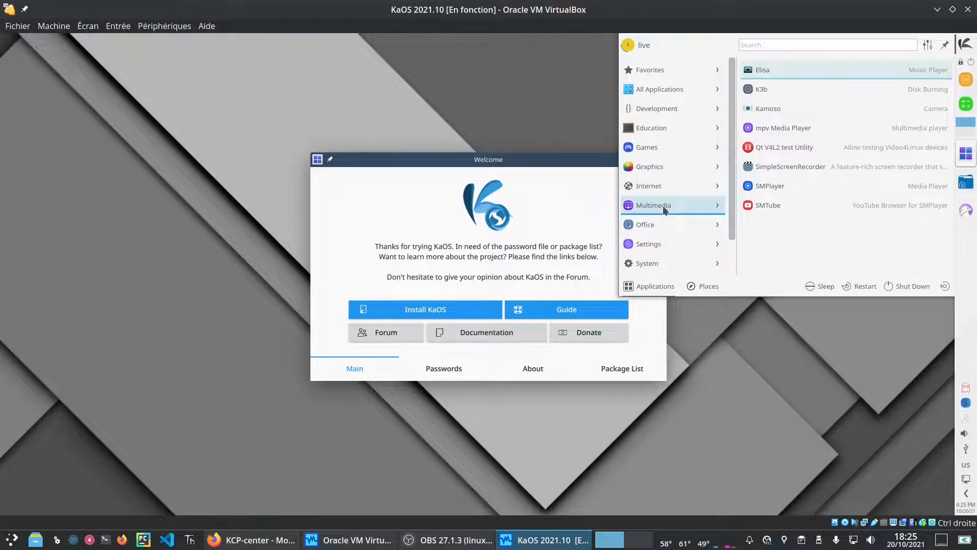
mouse_move(667, 225)
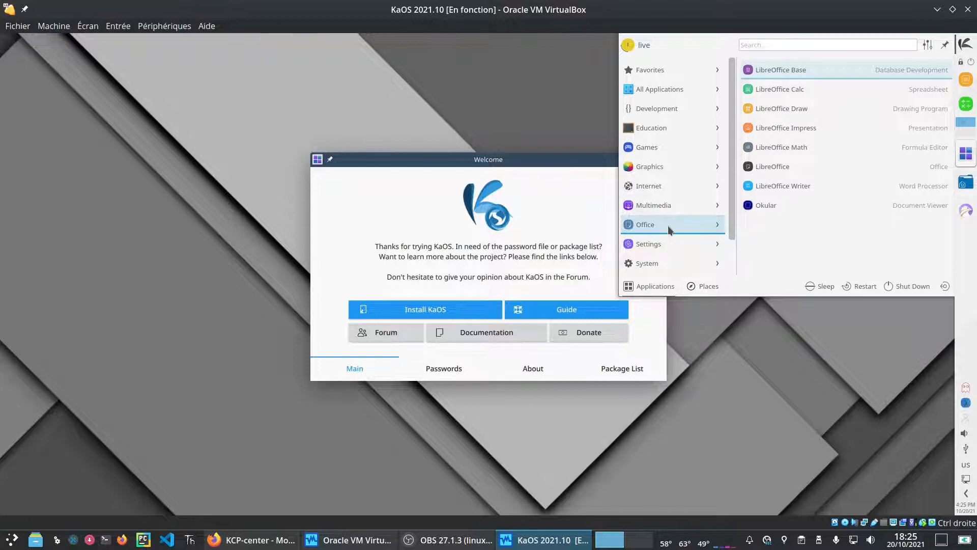
mouse_move(672, 247)
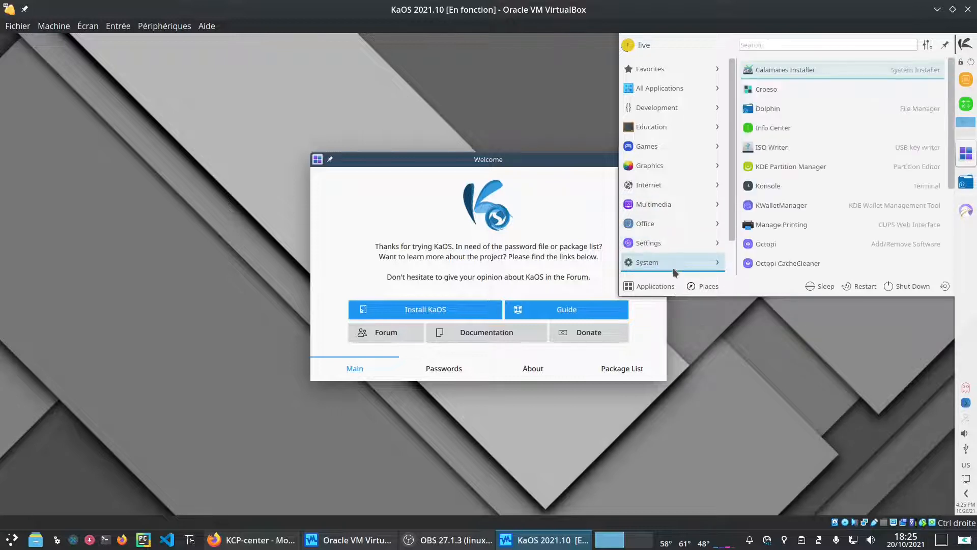
click(527, 84)
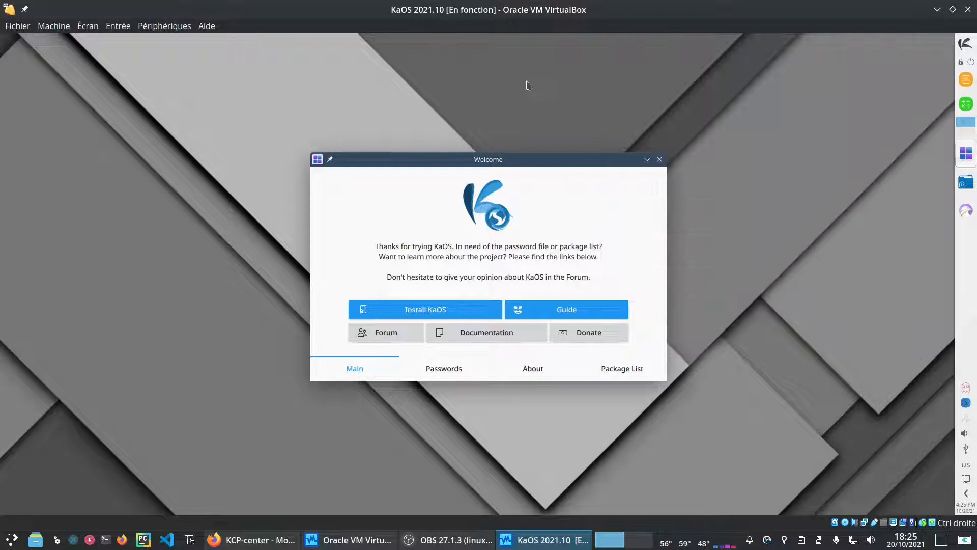
Step: Advance through Calamares keeping français, Europe/Paris, the French keyboard layout and LibreOffice
click(410, 314)
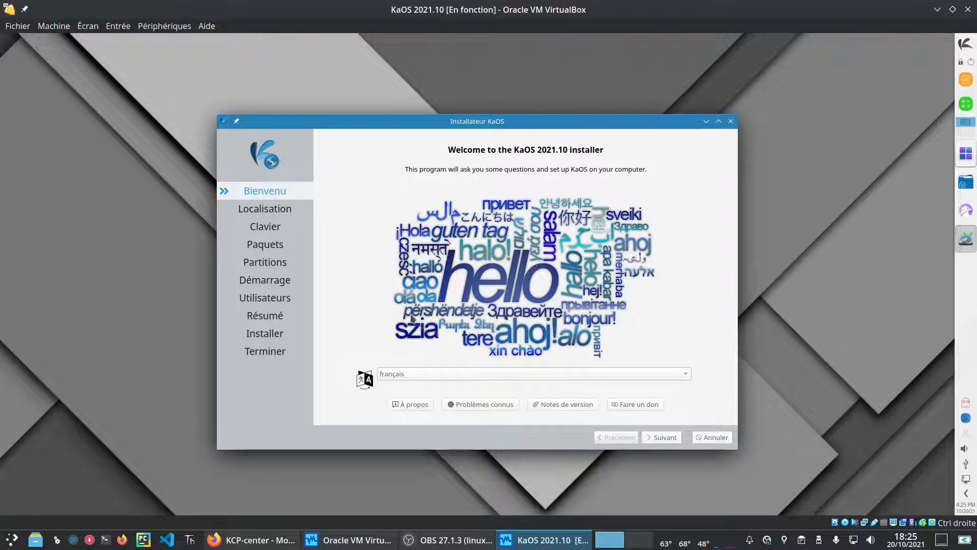
click(664, 438)
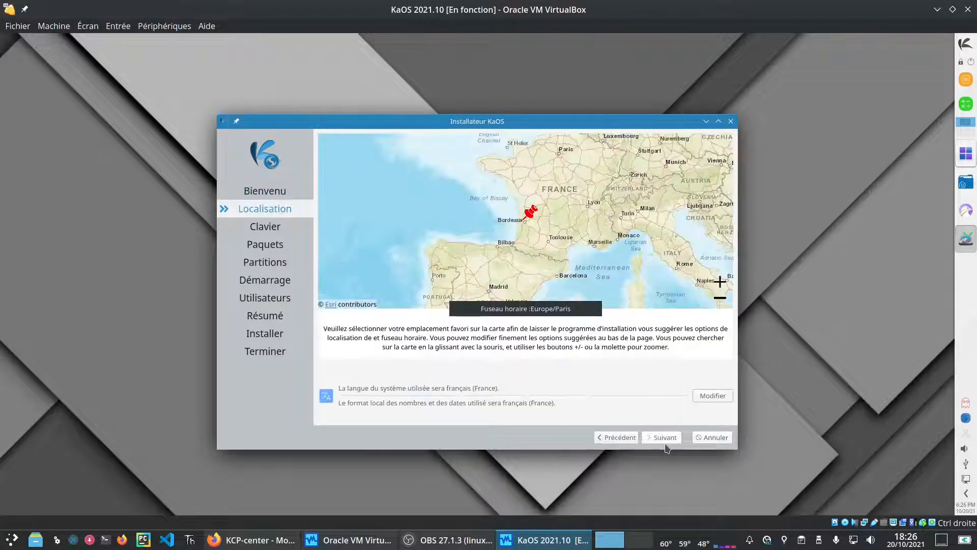
click(666, 441)
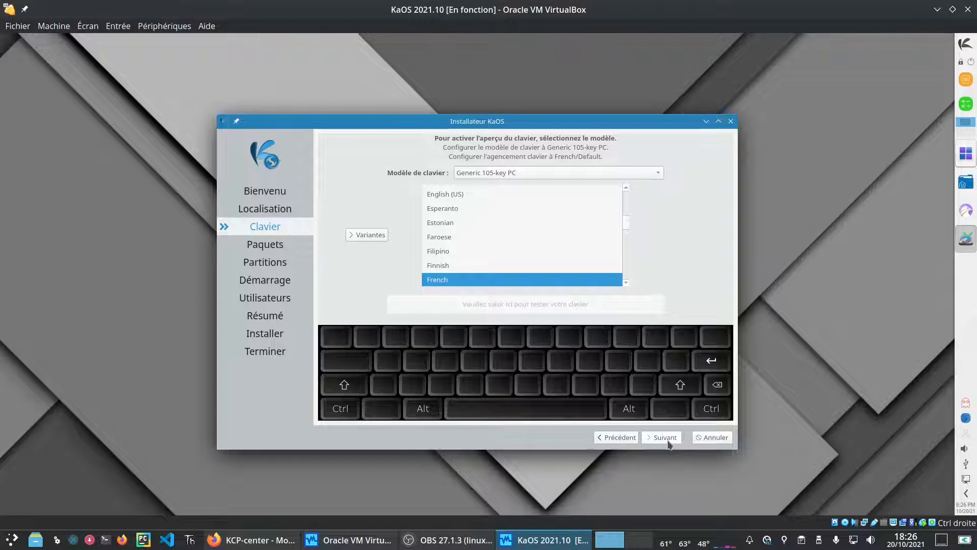
click(667, 441)
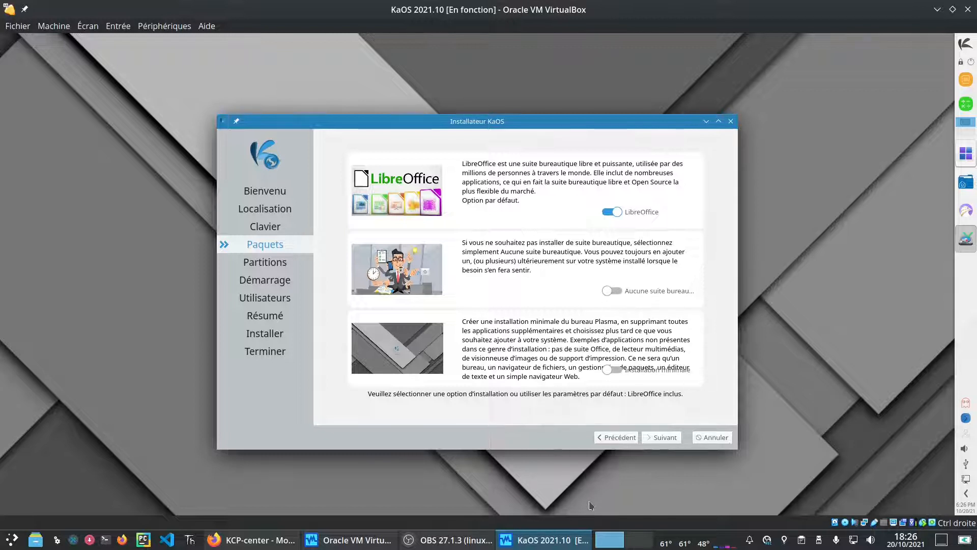
click(661, 437)
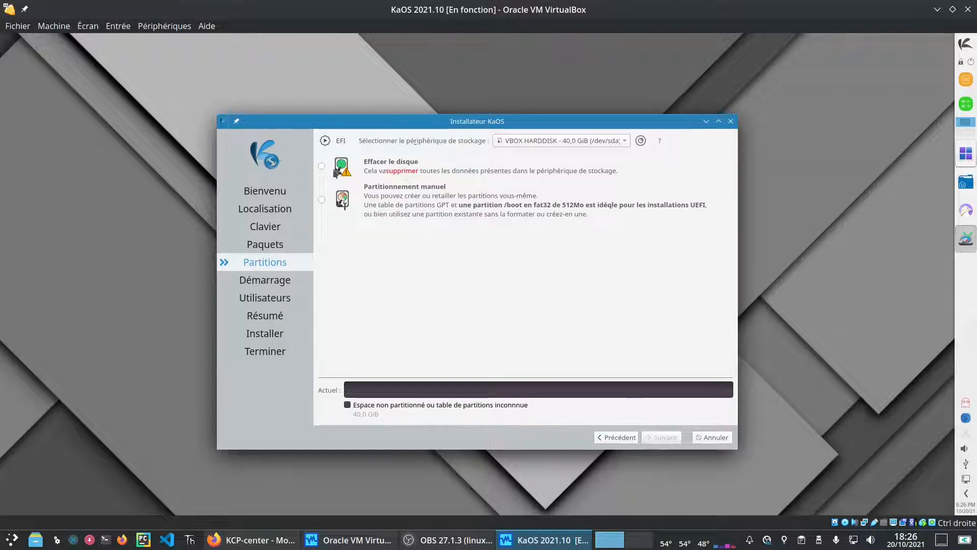
Step: Choose 'Effacer le disque' with Pas de Swap and xfs, then continue to boot loader choices
click(322, 166)
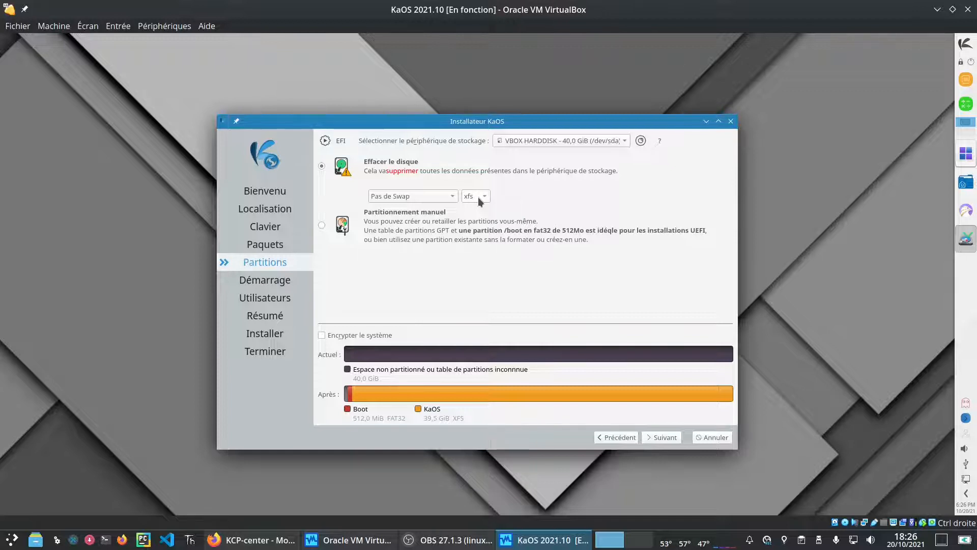
click(665, 439)
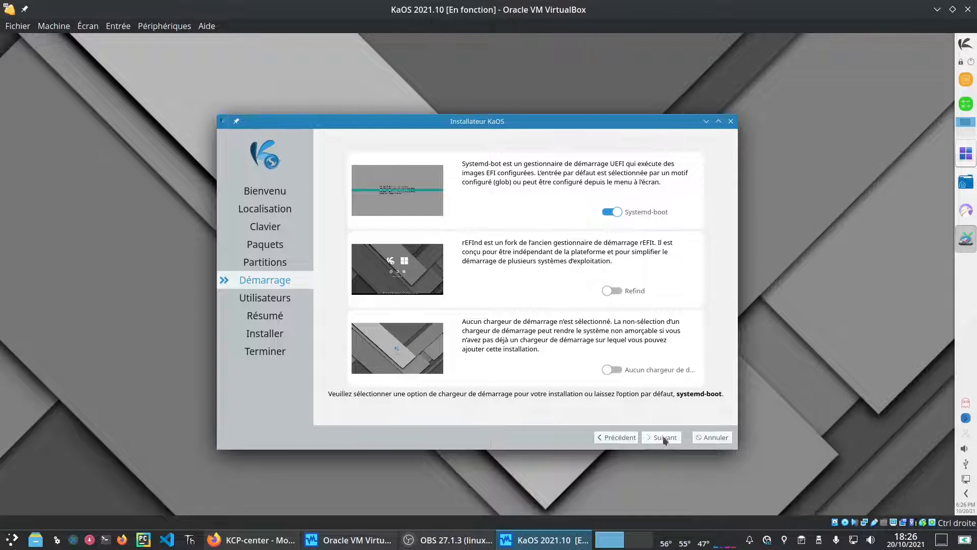
Step: Keep systemd-boot, then enter the user name, login, computer name and user password twice
click(663, 437)
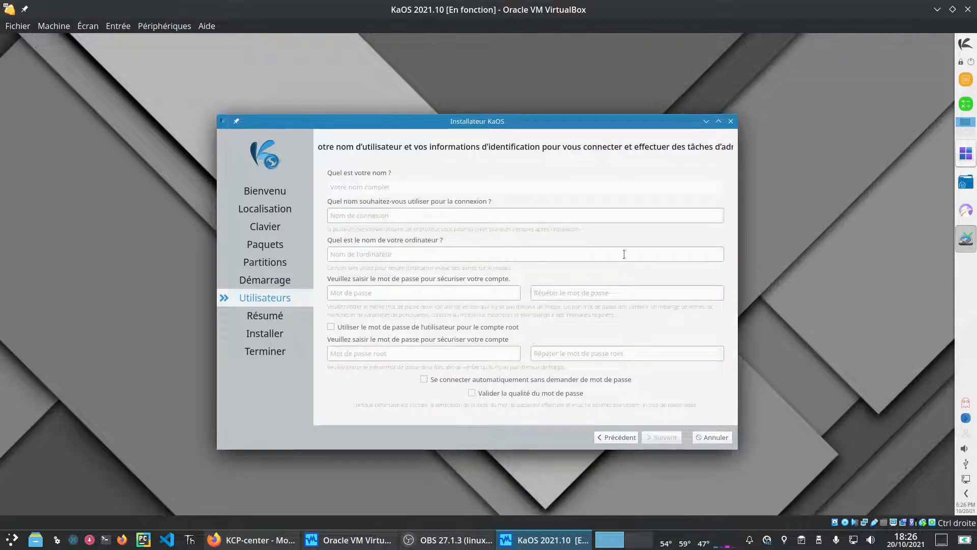
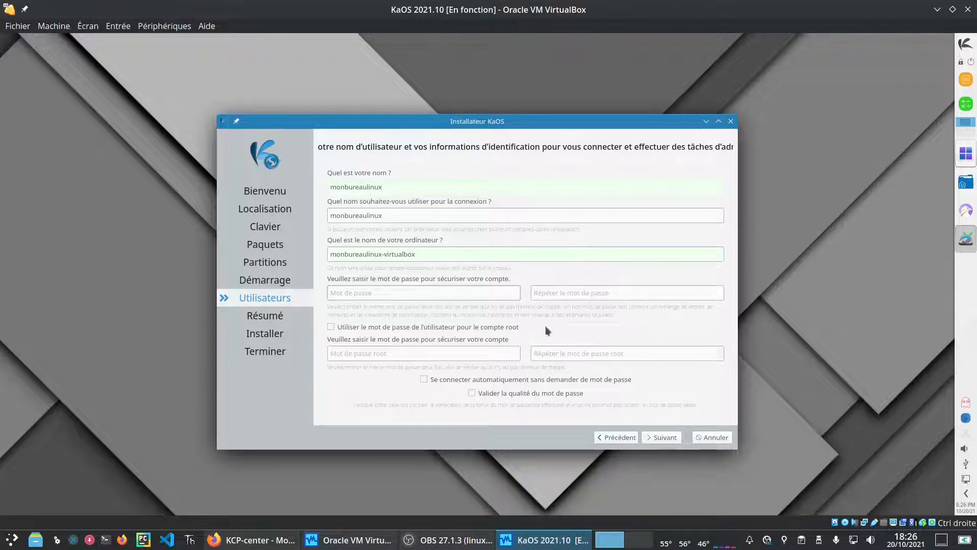
click(553, 294)
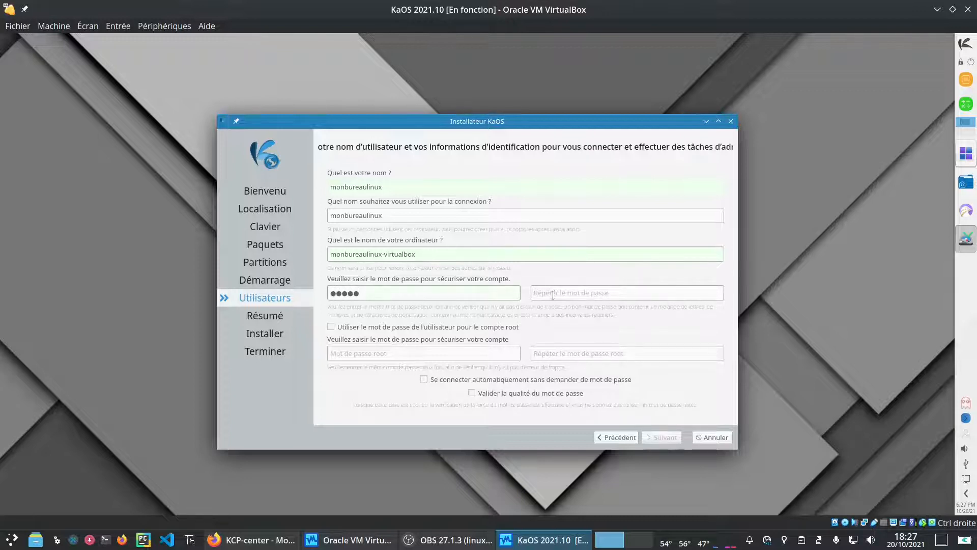
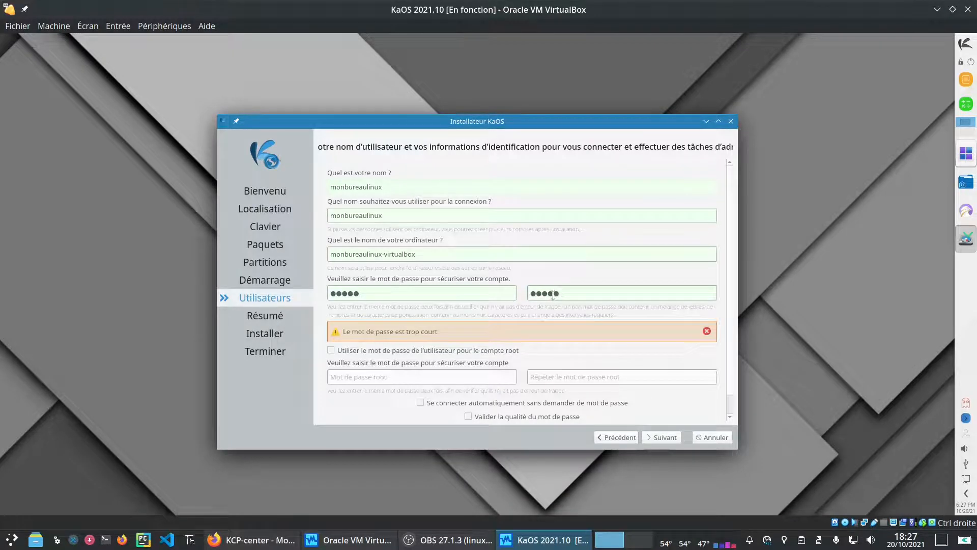
Step: Enter and confirm the root password, then continue to the Résumé summary page
click(409, 376)
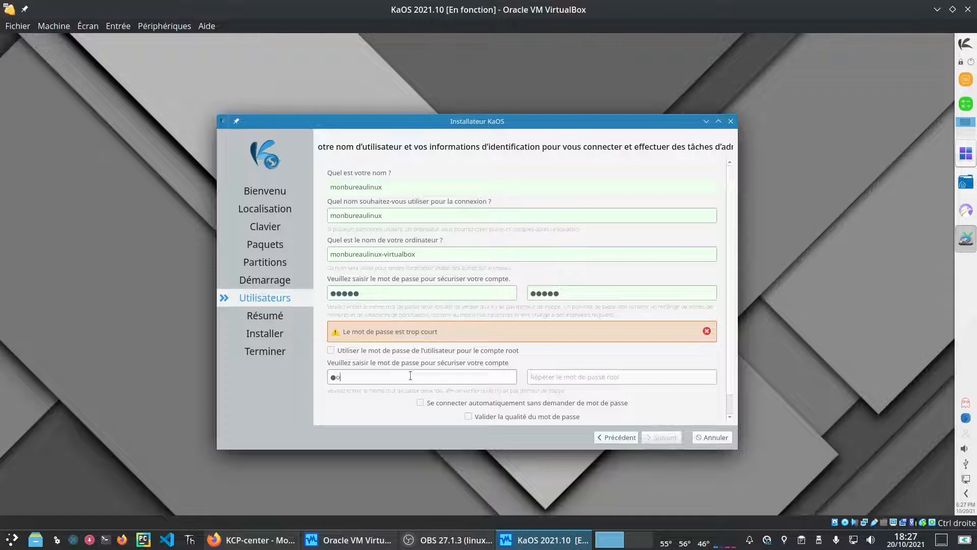
click(578, 379)
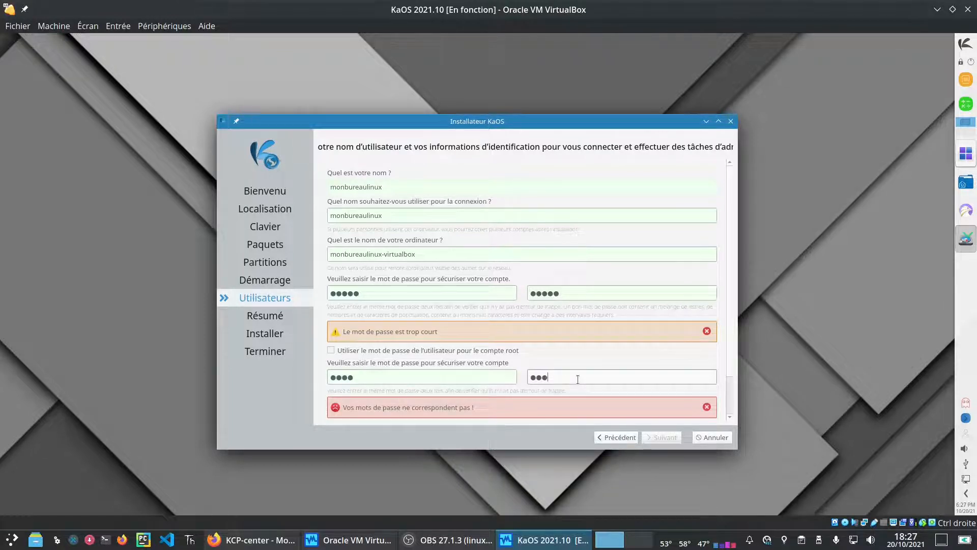
scroll(726, 343, down, 2)
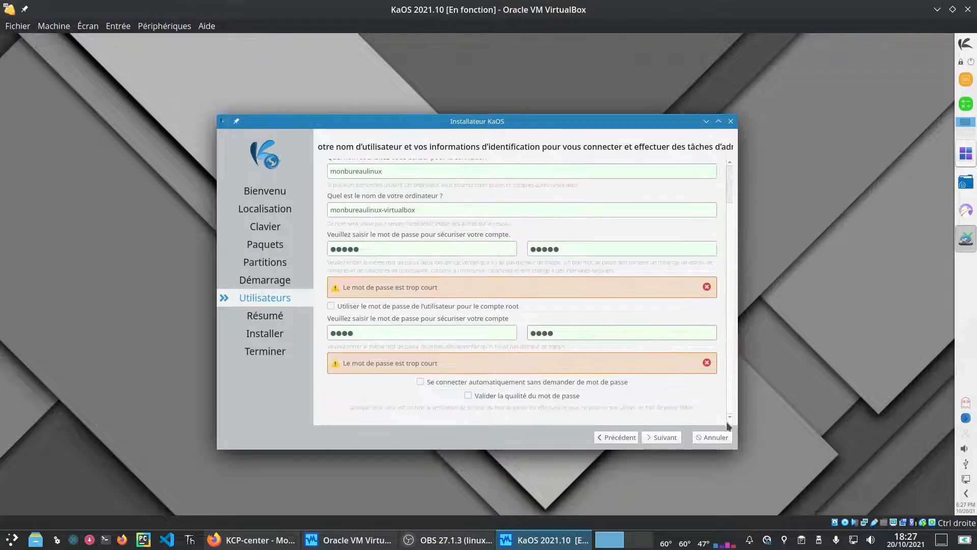
click(665, 440)
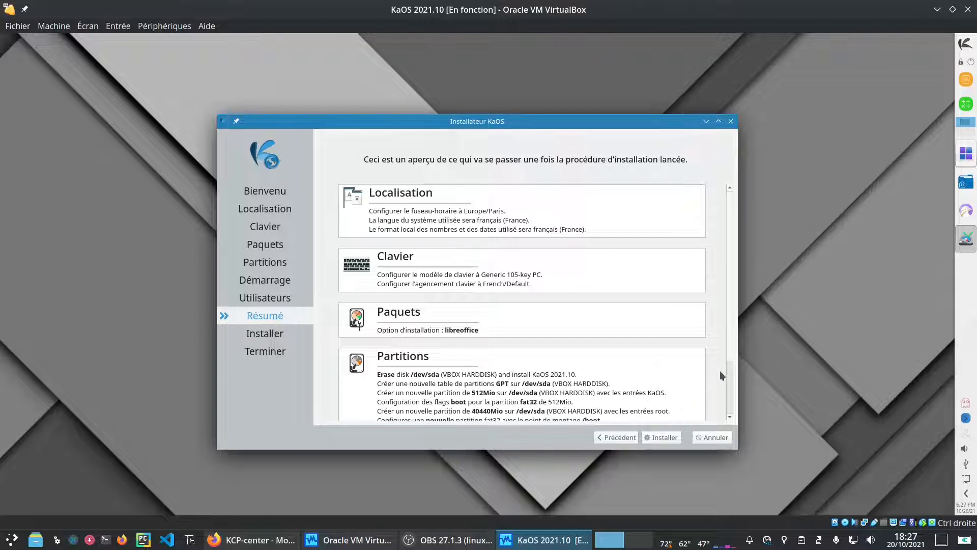
Step: Review the Résumé page, choose Installer and confirm to install KaOS to disk
scroll(730, 347, down, 3)
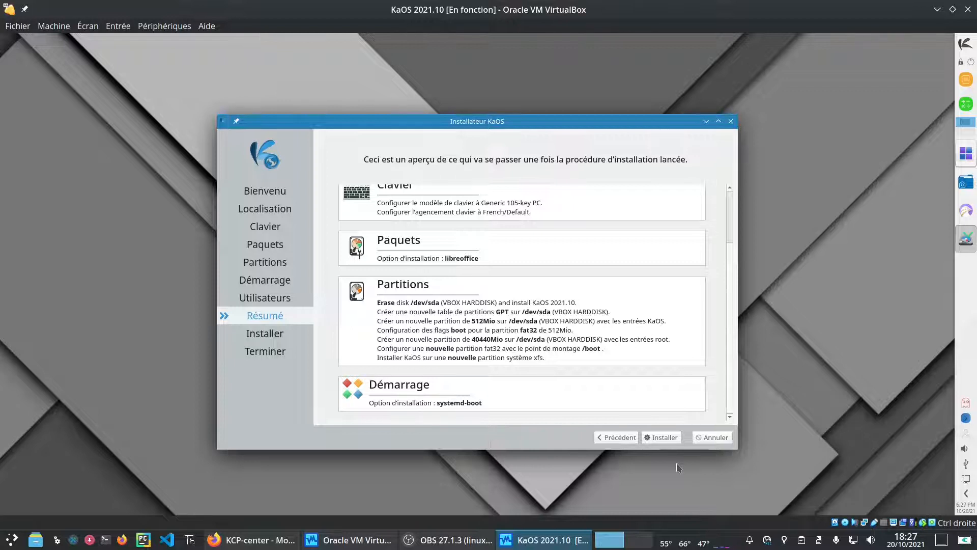
click(664, 437)
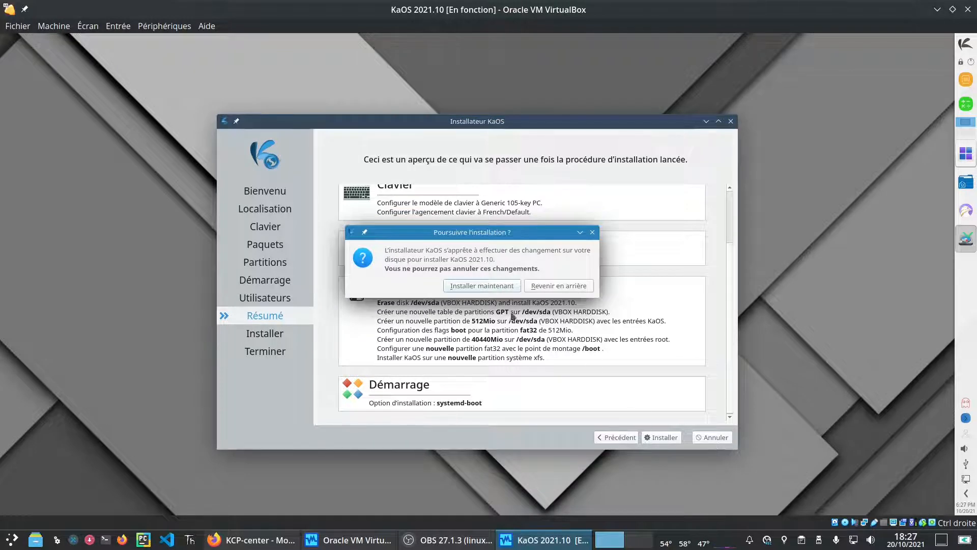
click(484, 286)
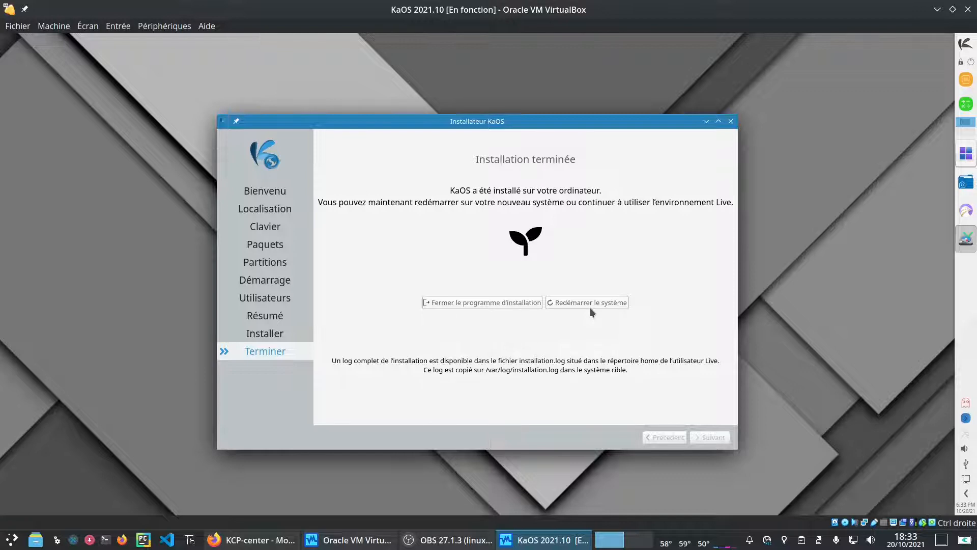
Step: Choose 'Redémarrer le système' and boot the normal KaOS kernel entry, not the fallback
click(588, 301)
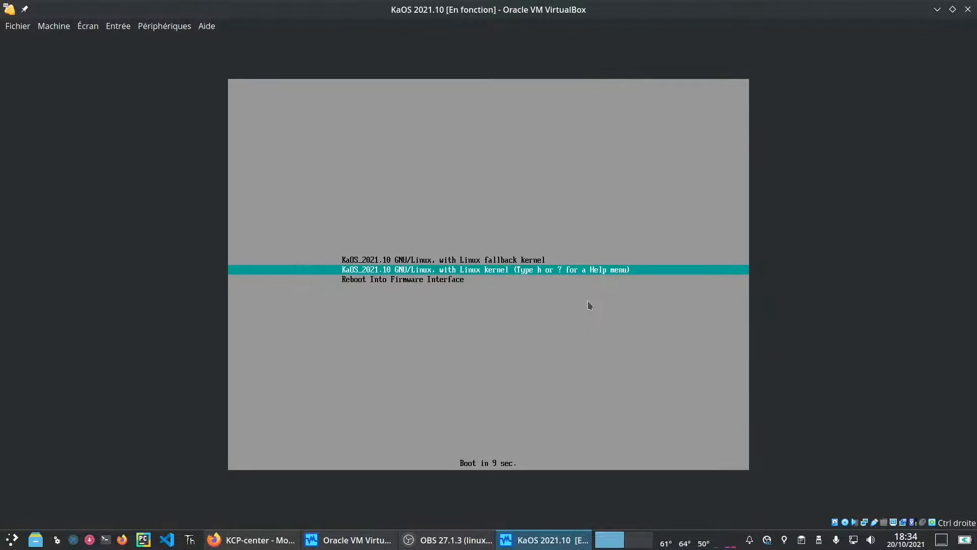
key(Up)
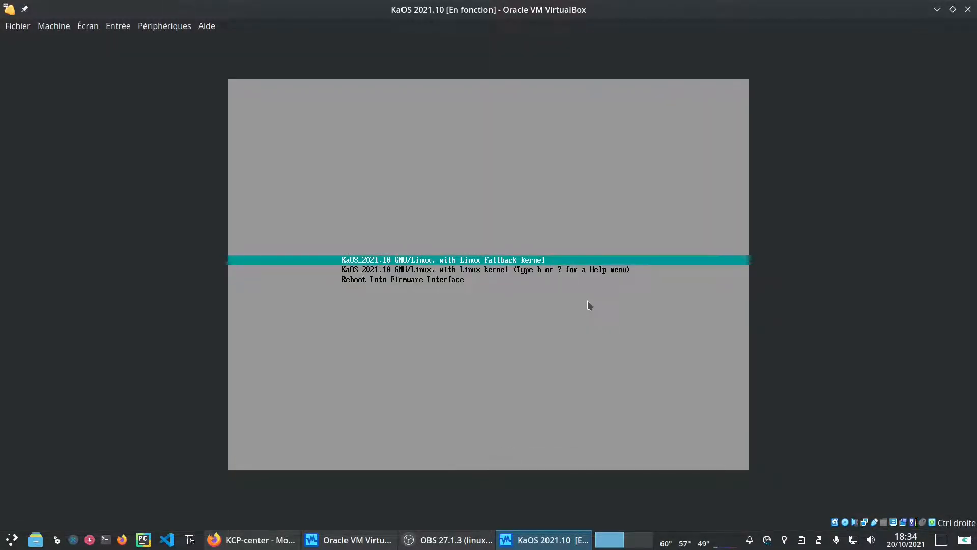
key(Down)
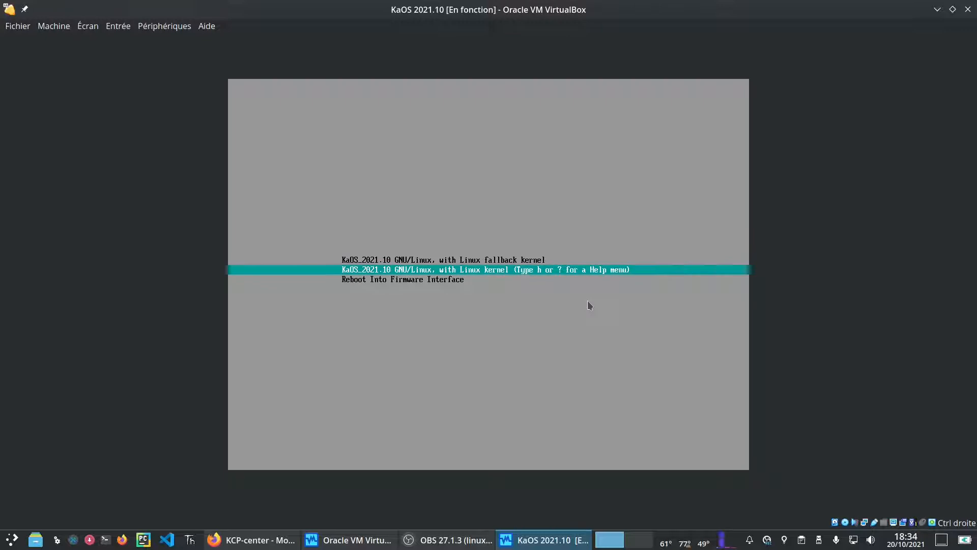
key(Up)
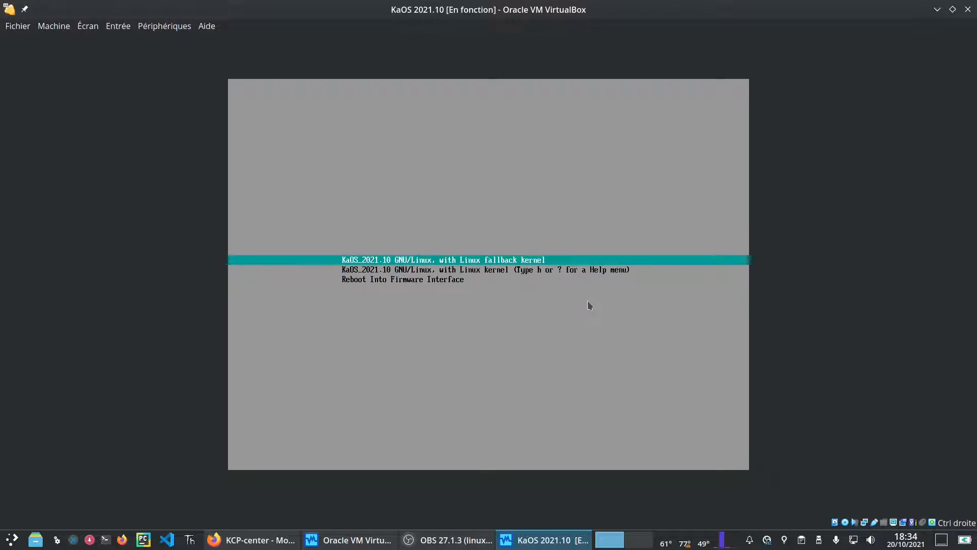
key(Down)
key(Return)
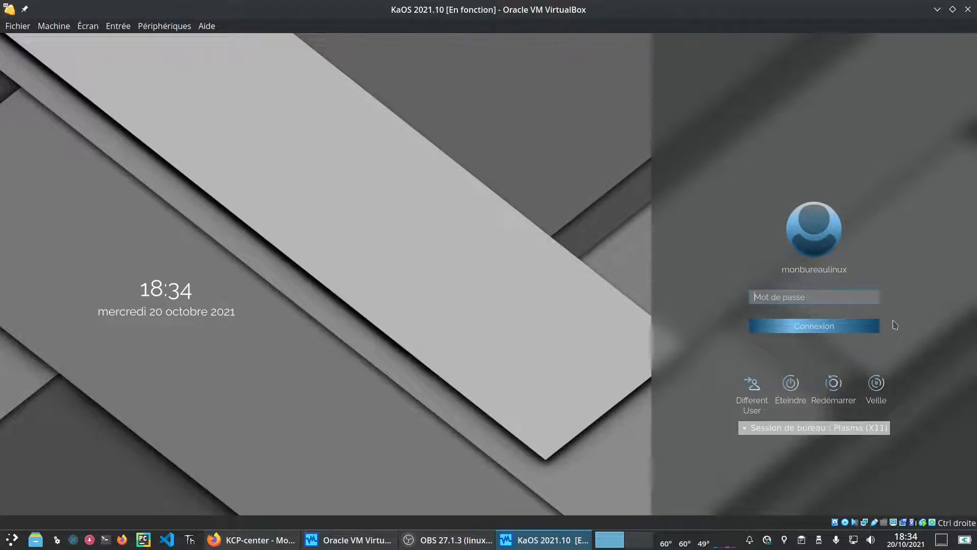
Step: Enter the account password and sign in to the KaOS desktop with Connexion
text(*****)
click(810, 328)
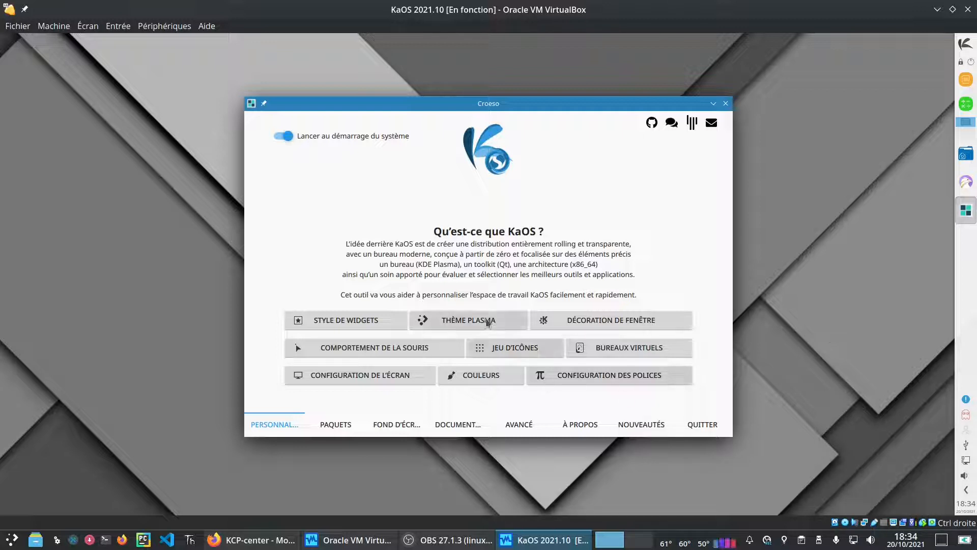
Step: Preview Croeso's Thème Plasma, Décoration de fenêtre and Configuration de l'écran panels, then show Paquets
click(487, 321)
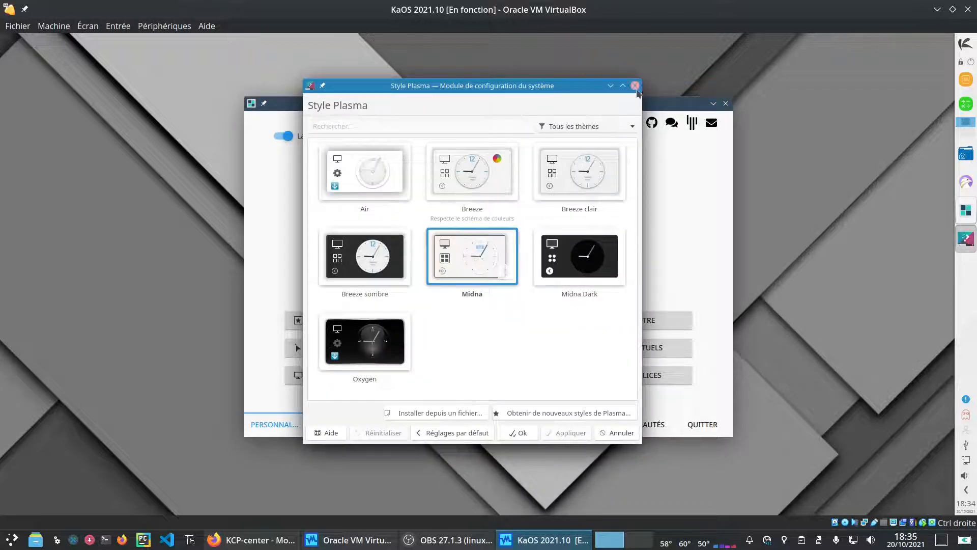
click(635, 85)
click(634, 320)
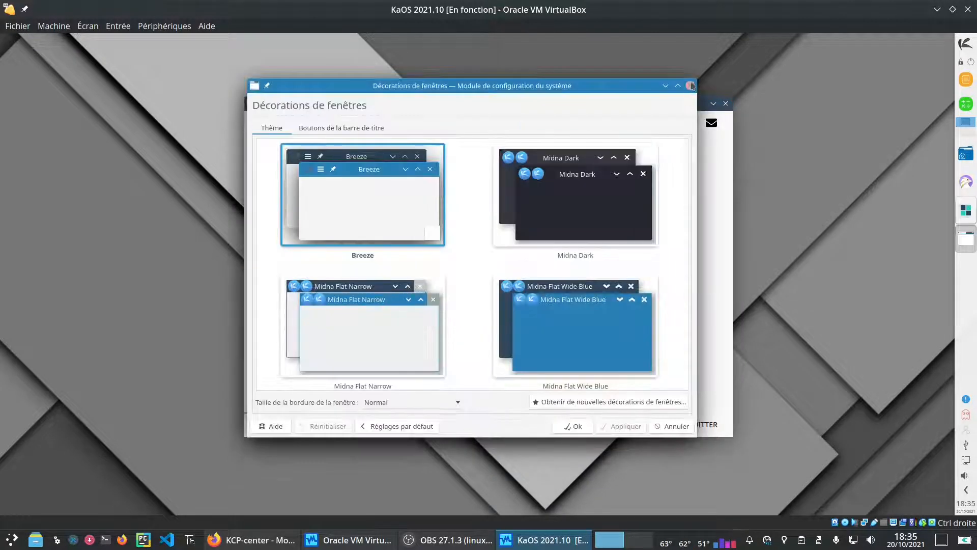
click(689, 85)
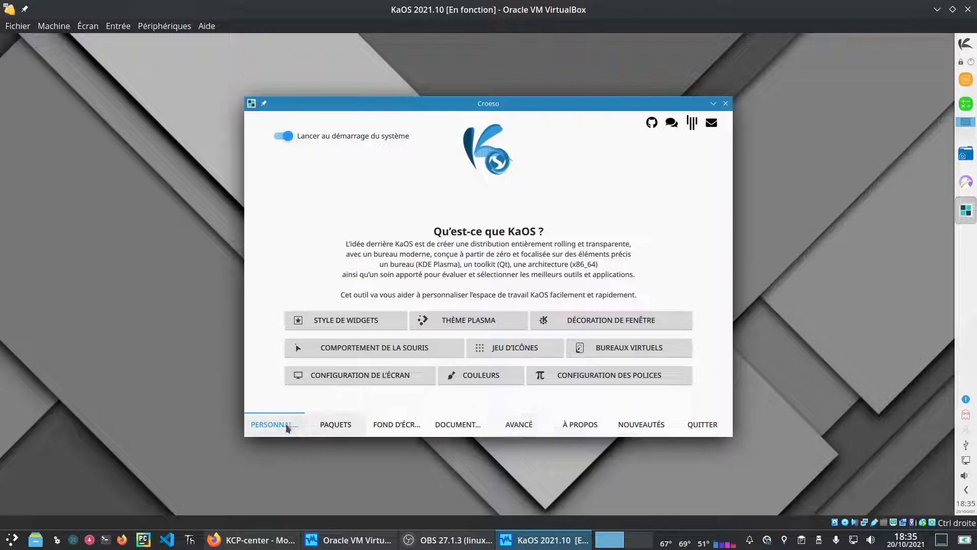
click(354, 376)
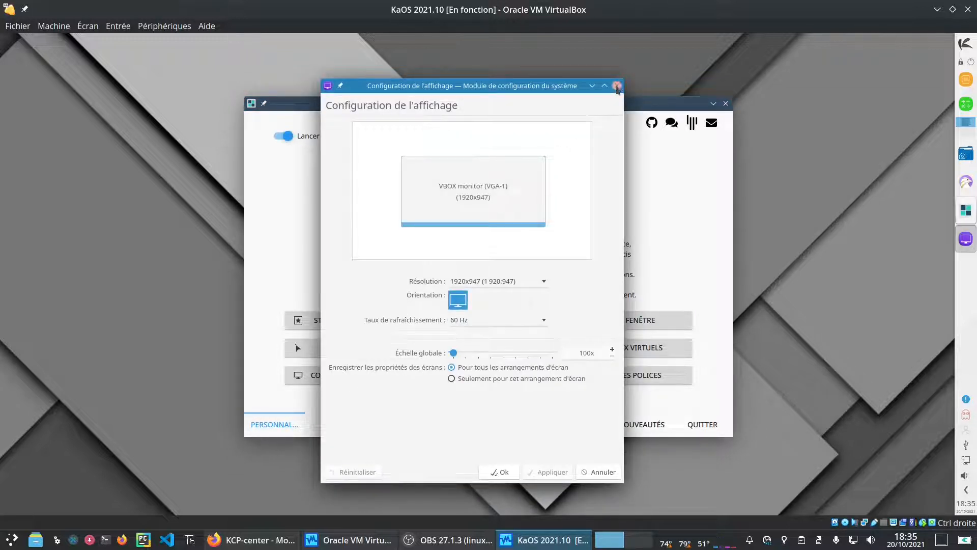
click(616, 86)
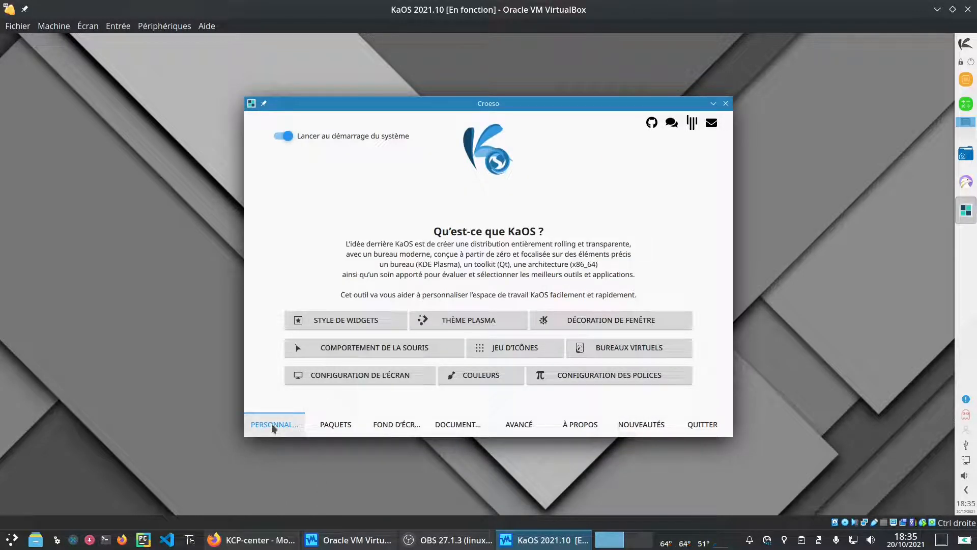
click(340, 425)
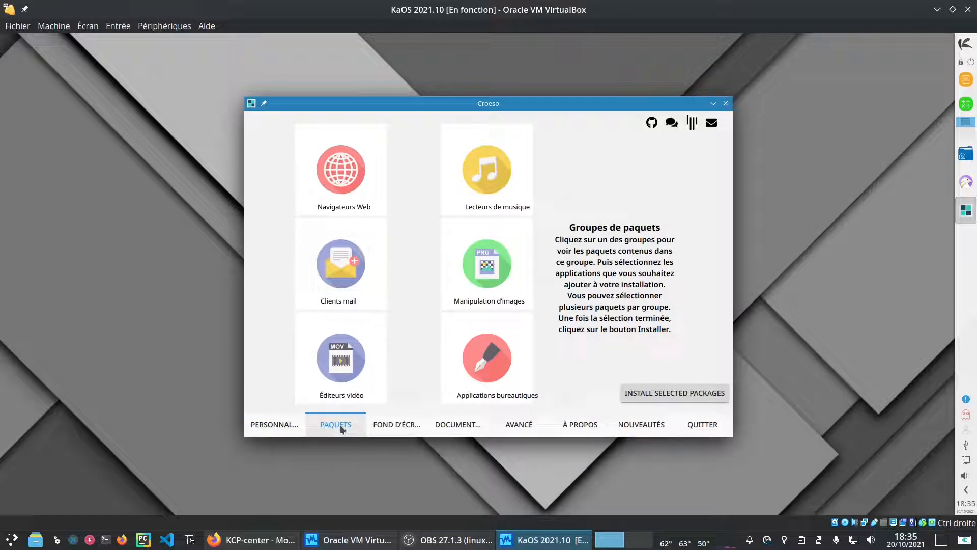
Step: Browse Croeso's Web browsers, Mail clients and Video editors package groups
click(320, 186)
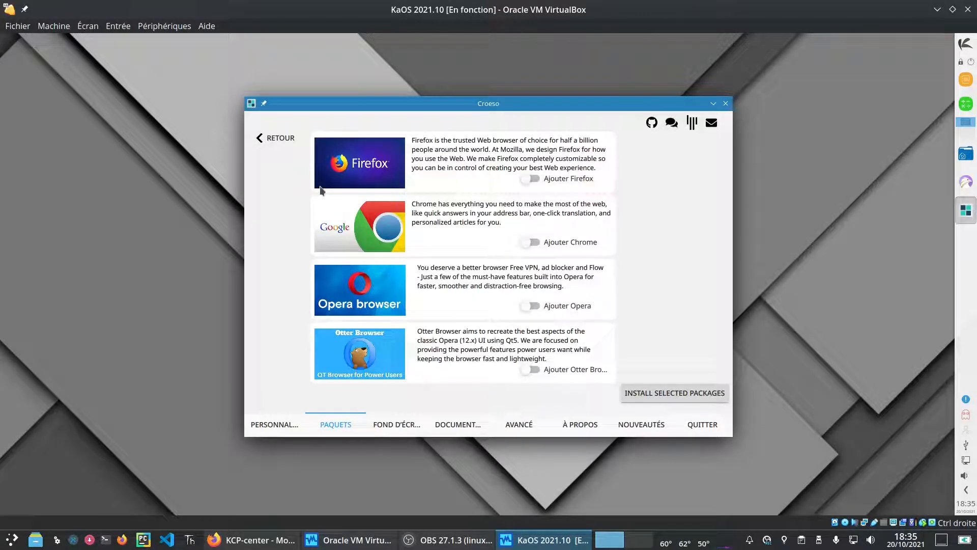
click(275, 144)
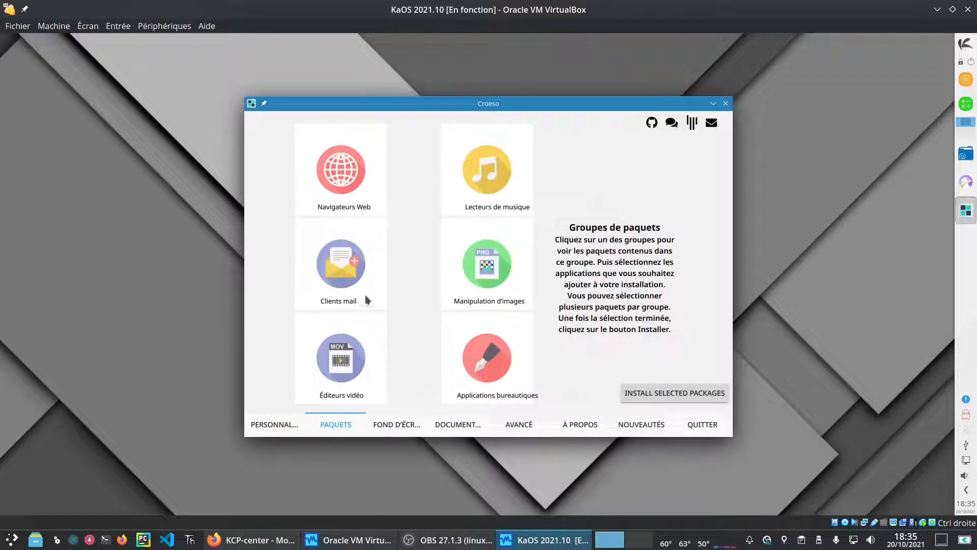
click(328, 272)
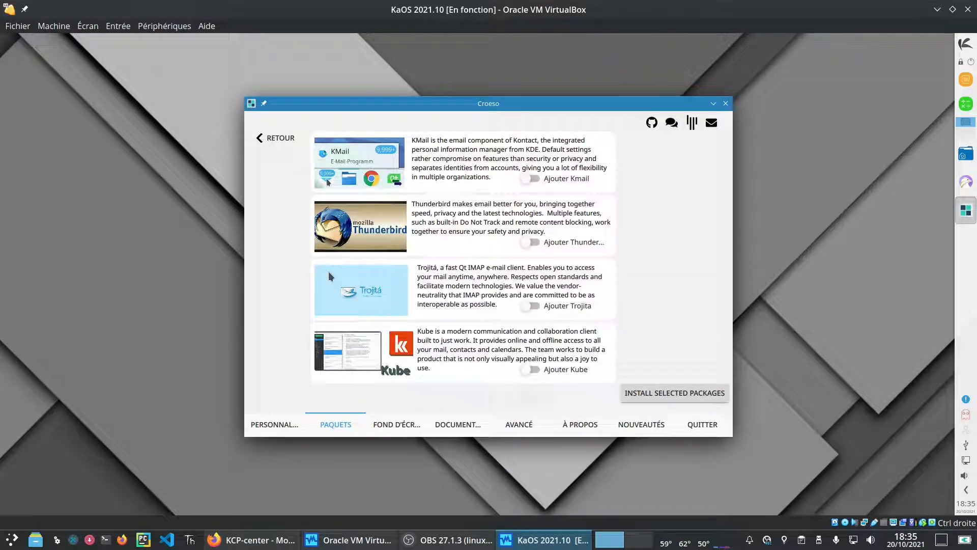
click(262, 133)
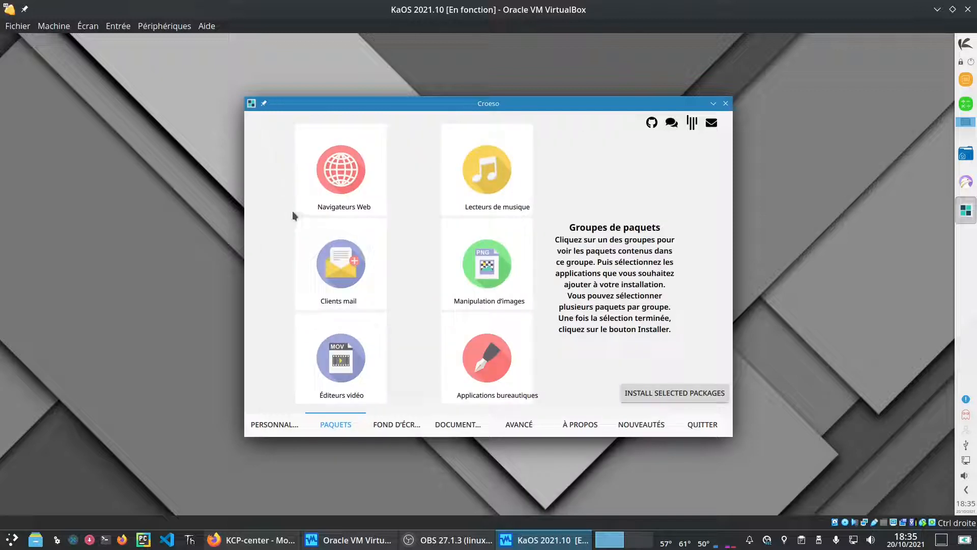
click(340, 386)
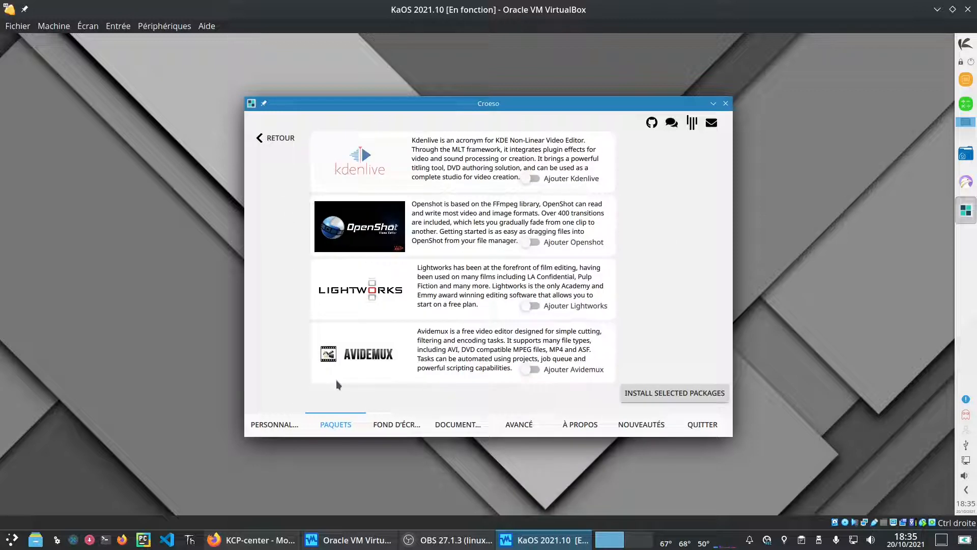
click(266, 137)
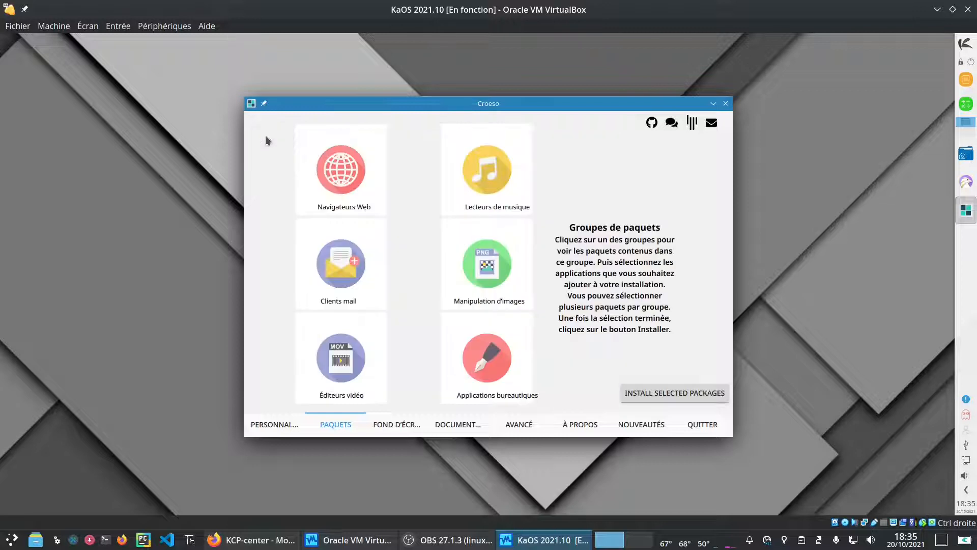
Step: Browse the Music players, Image manipulation and Office package groups, then show Fond d'écran
click(508, 184)
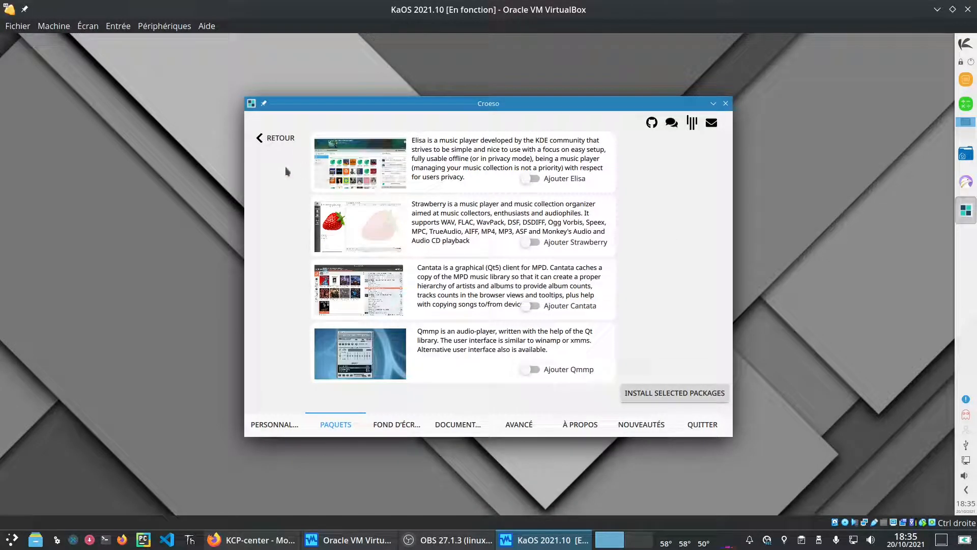
click(268, 142)
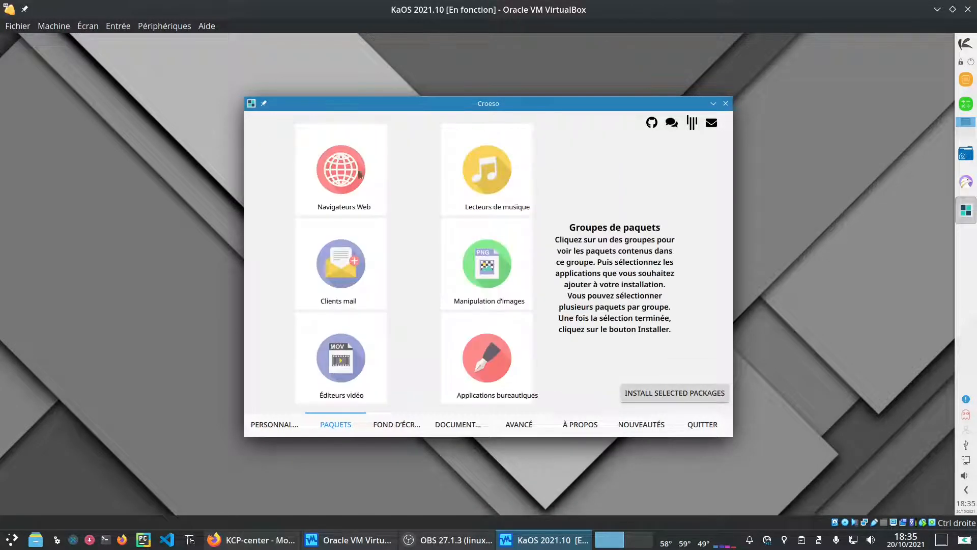
click(490, 285)
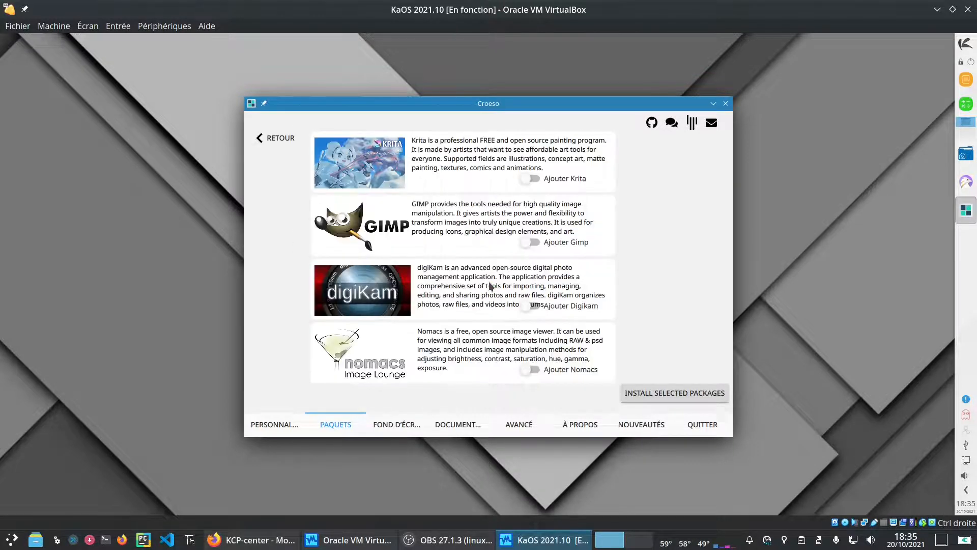
click(268, 139)
click(490, 365)
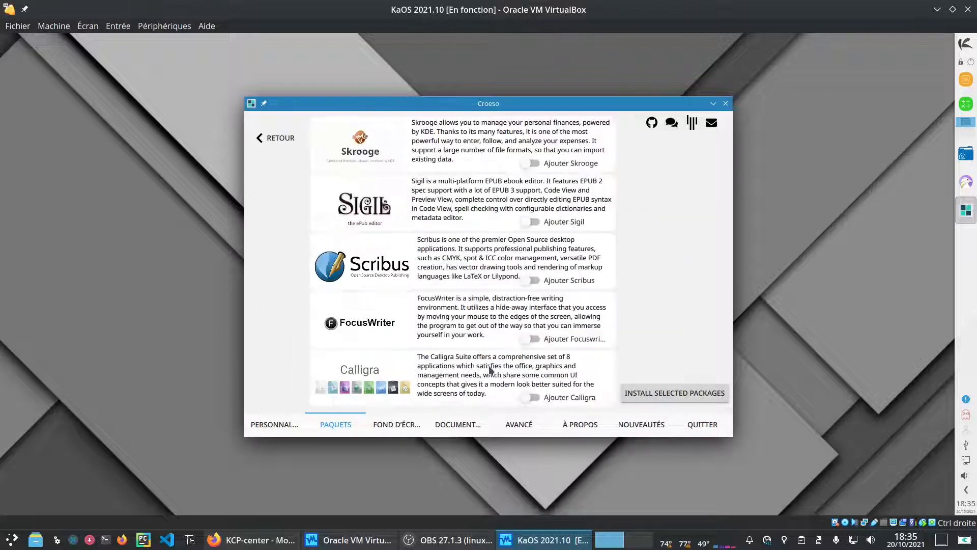
click(274, 138)
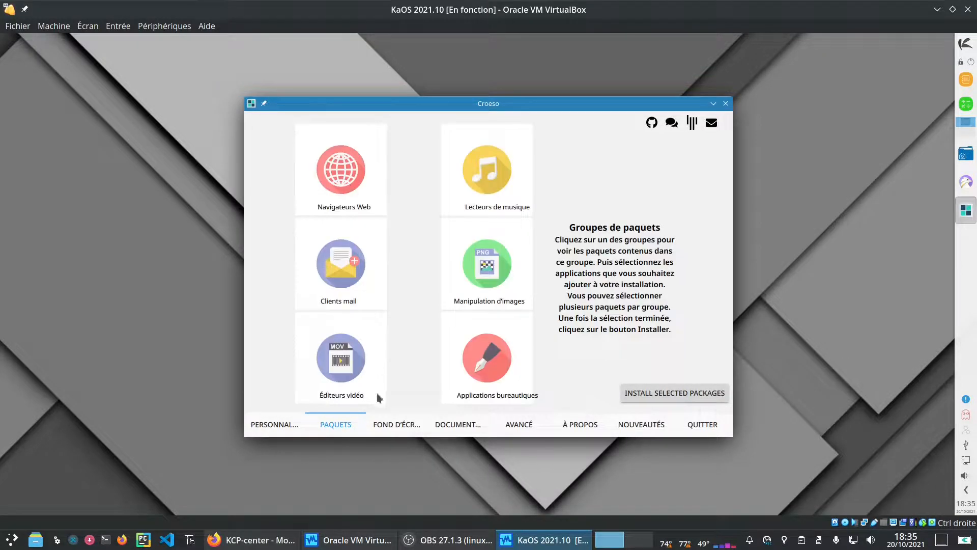
click(392, 424)
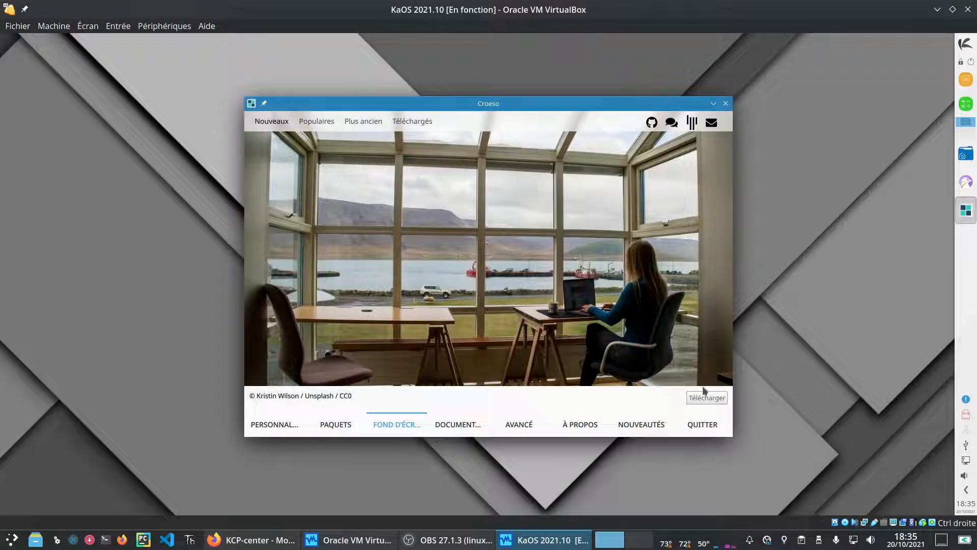
Step: Read Croeso's Documentation, Avancé, À propos and KaOS 2021.10 release-notes pages, then quit Croeso
click(465, 424)
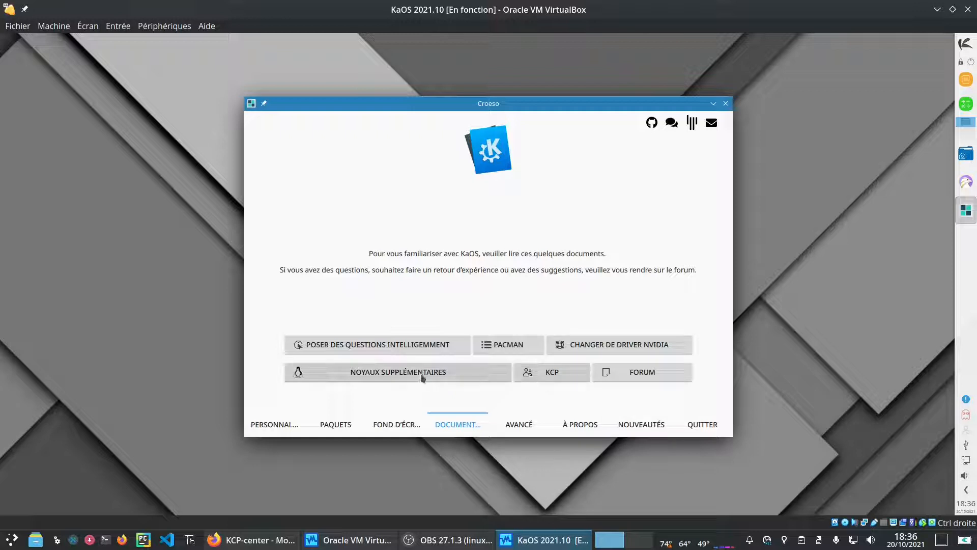
click(529, 430)
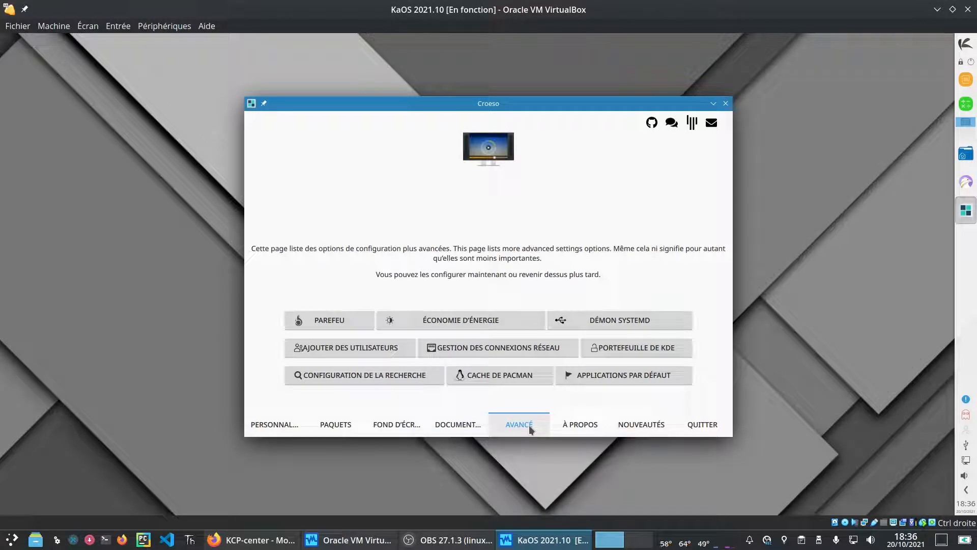
click(599, 427)
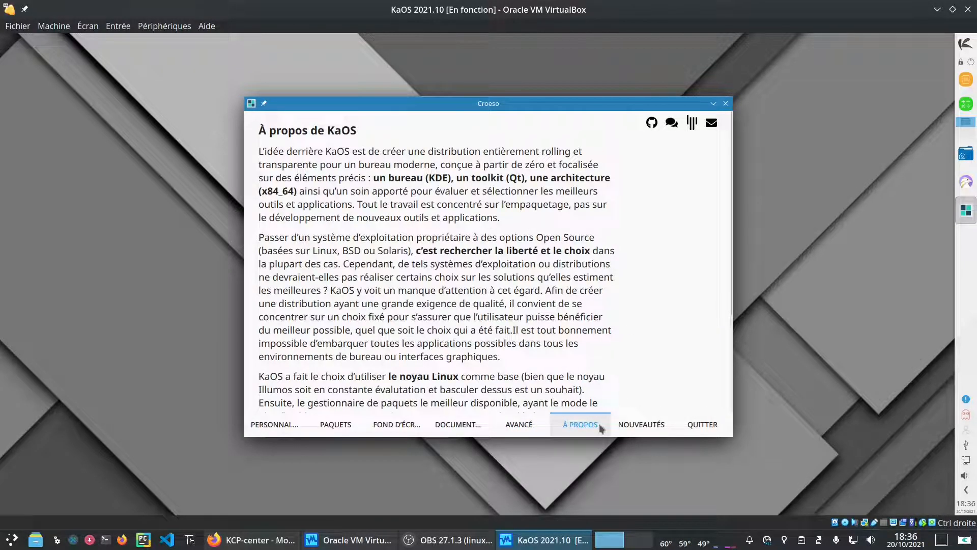
click(646, 423)
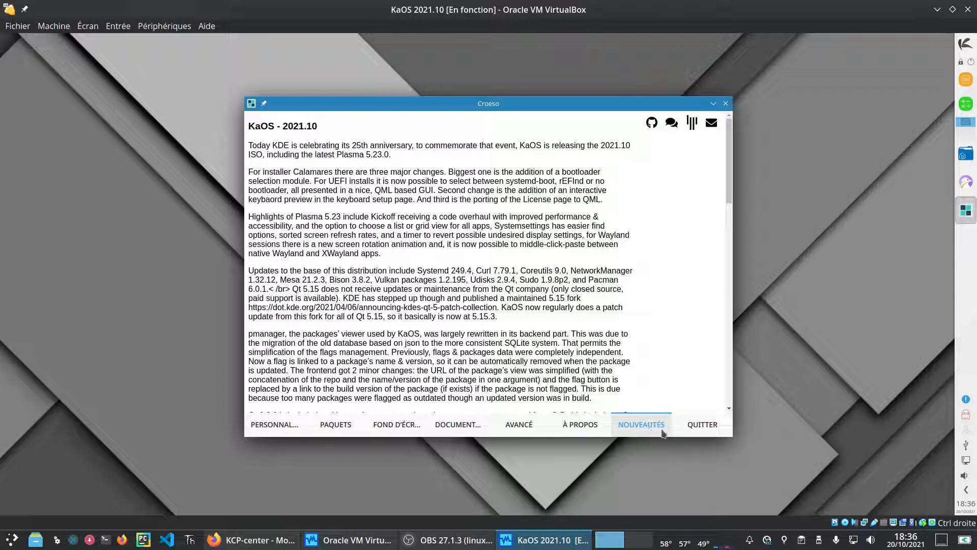
click(707, 422)
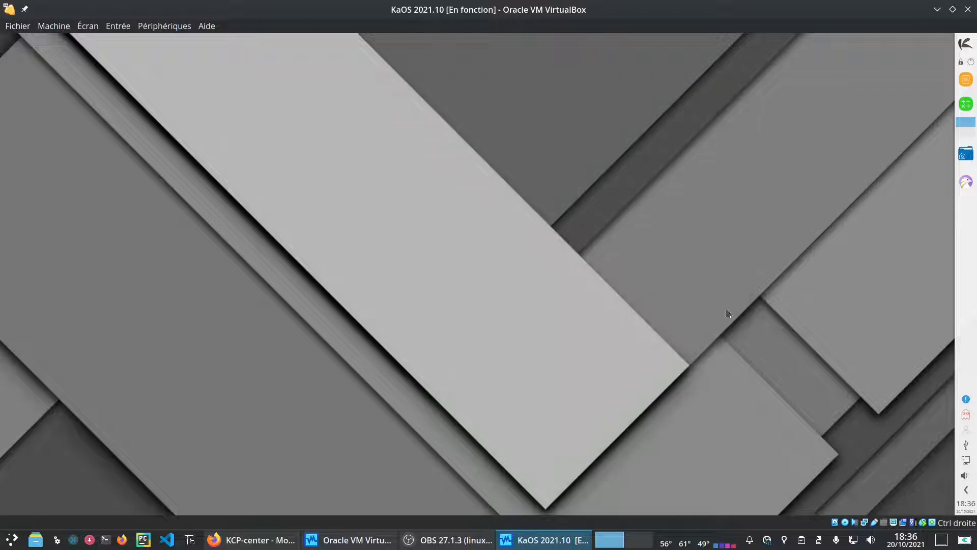
Step: Launch KDE System Settings, view About this system, and return to Paramètres rapides
click(967, 45)
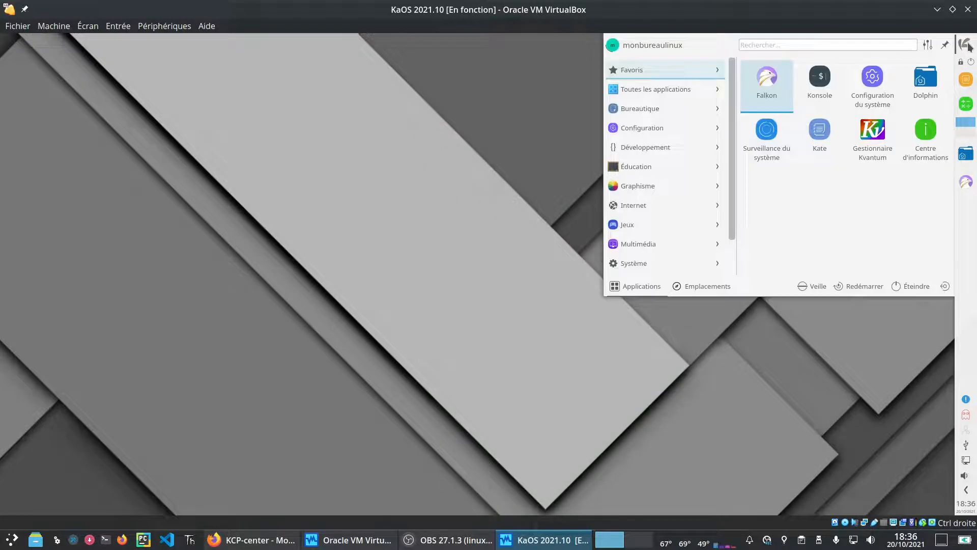
click(872, 79)
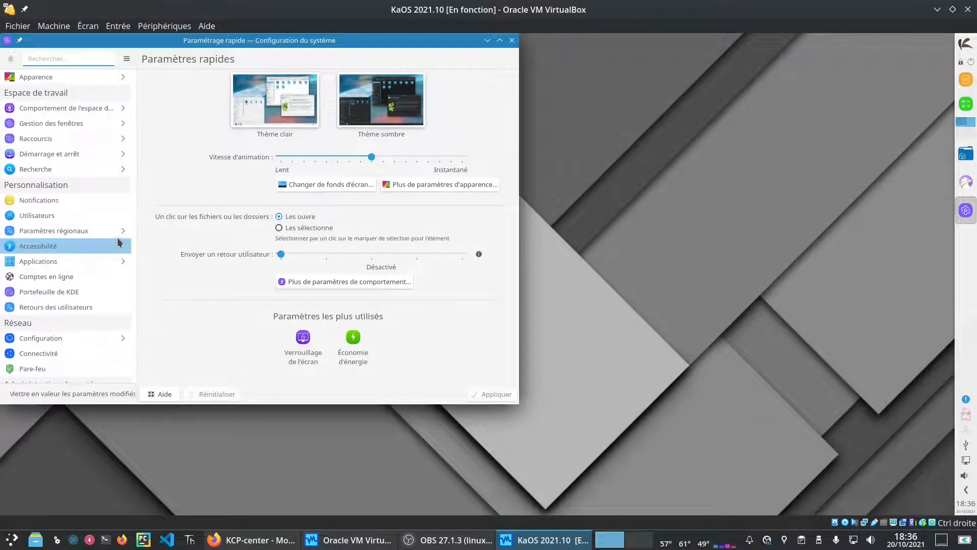
drag(136, 243, 139, 341)
click(52, 243)
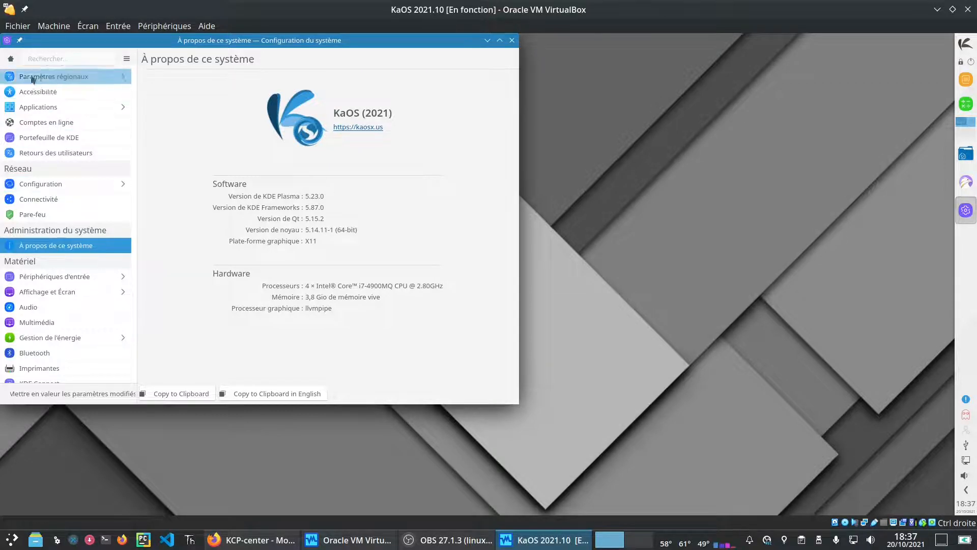
click(11, 59)
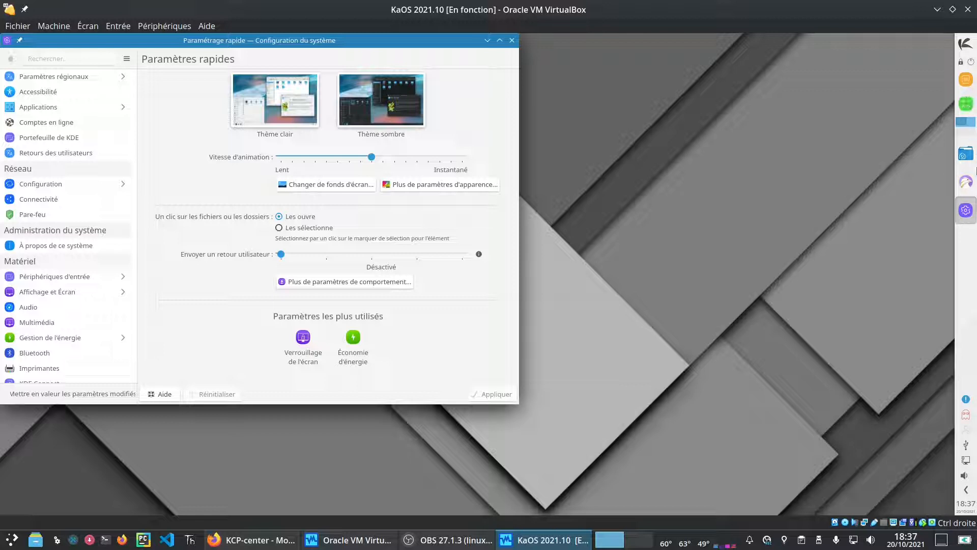
Step: Close System Settings, glance at the sticky note and calculator widgets, and open the home folder in Dolphin
click(965, 80)
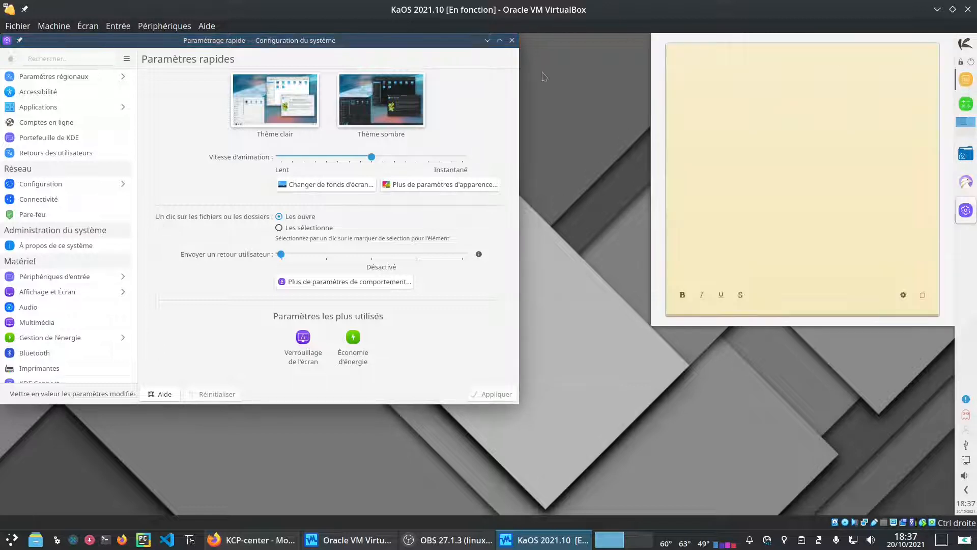
click(512, 40)
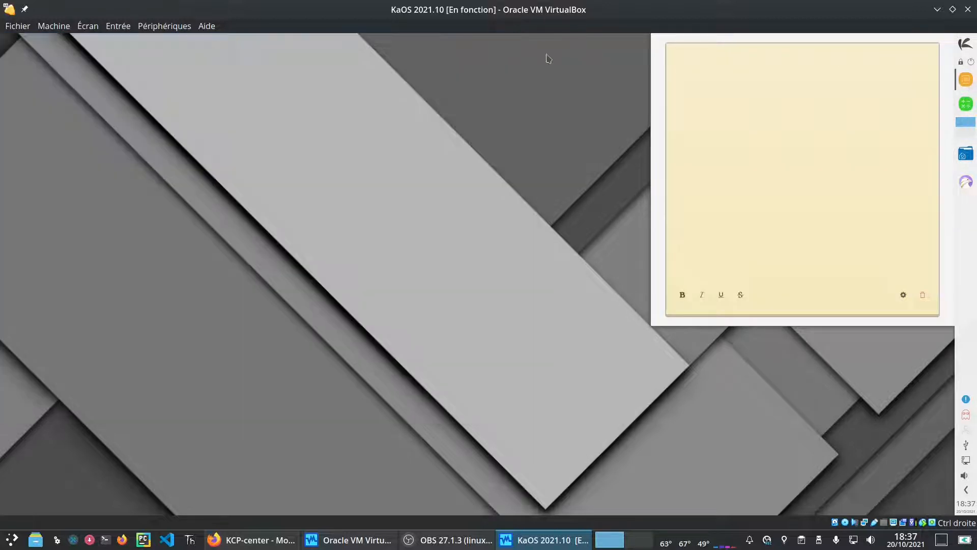
click(969, 82)
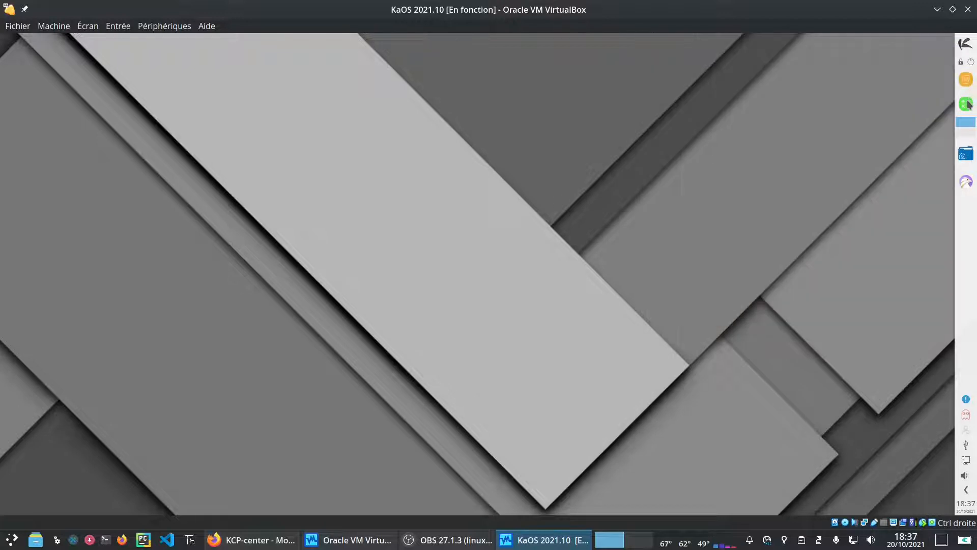
click(968, 104)
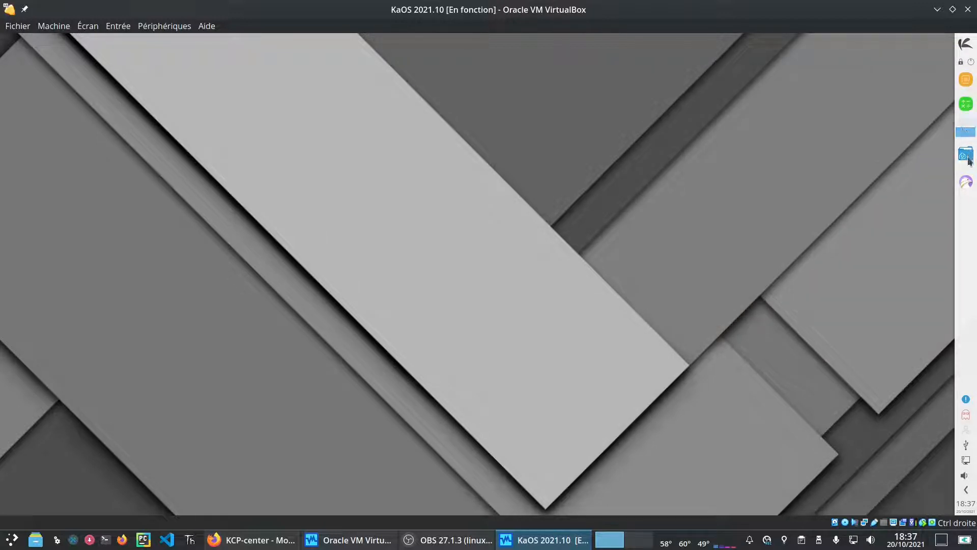
click(965, 155)
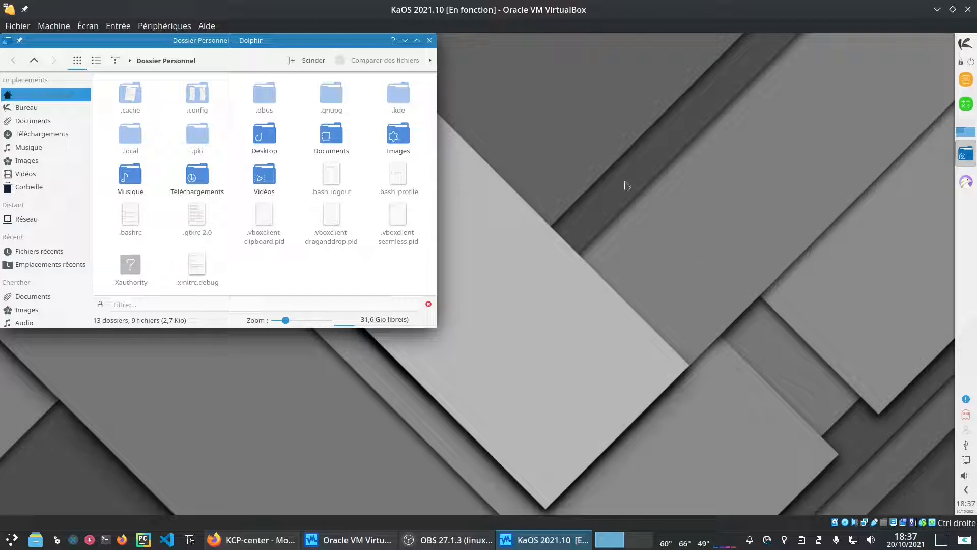
Step: Turn off Afficher les fichiers cachés in Dolphin's home folder and close Dolphin
click(430, 60)
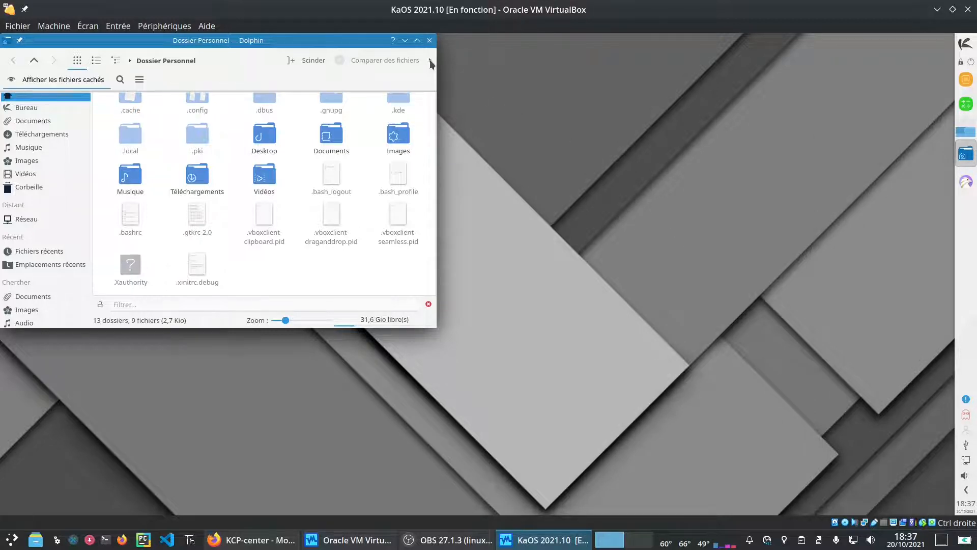
click(55, 80)
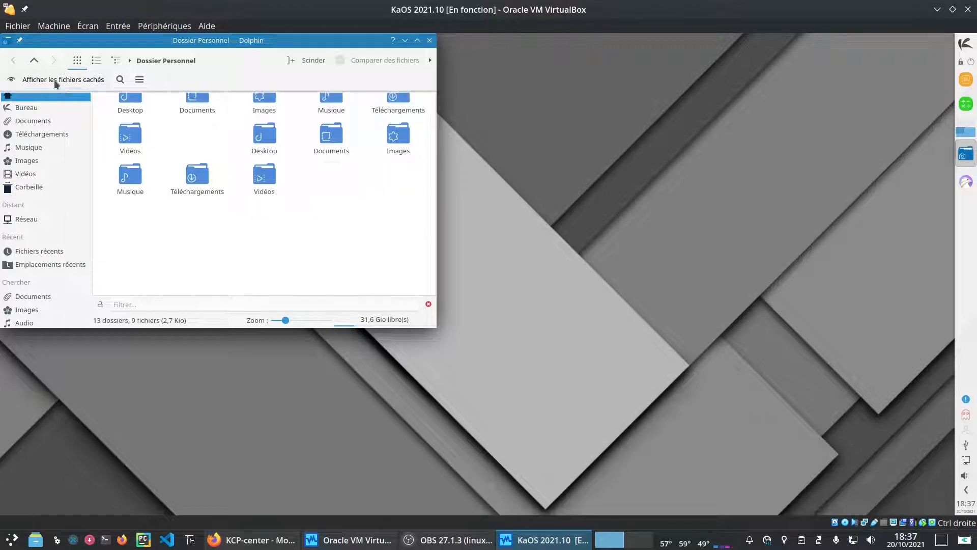
click(54, 79)
click(54, 79)
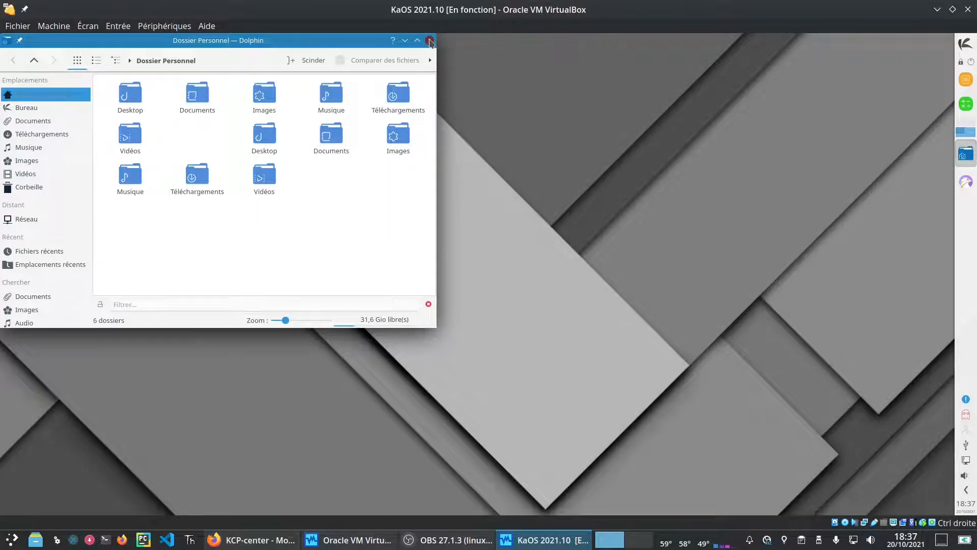
click(430, 41)
Step: Launch Falkon, which crashes, and glance at the October calendar from the panel clock
click(966, 187)
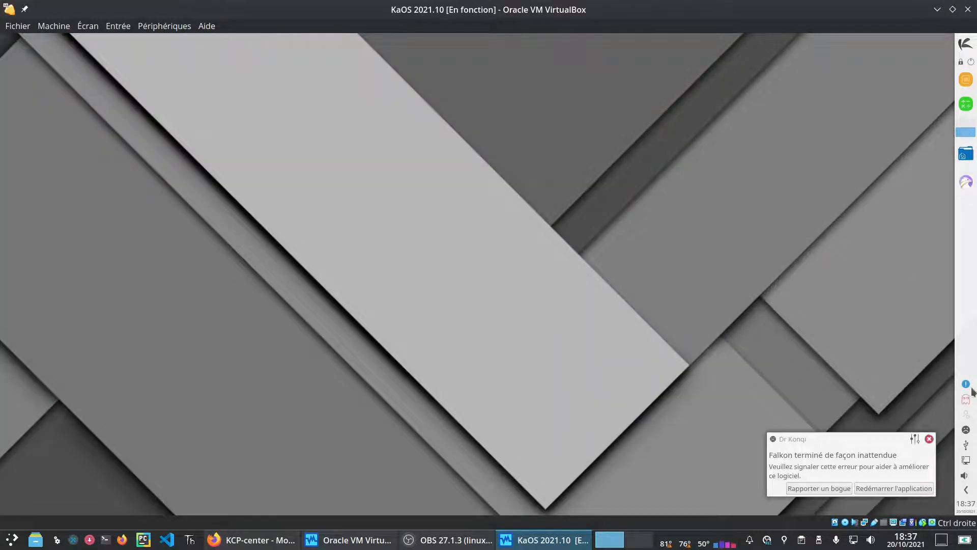
click(965, 509)
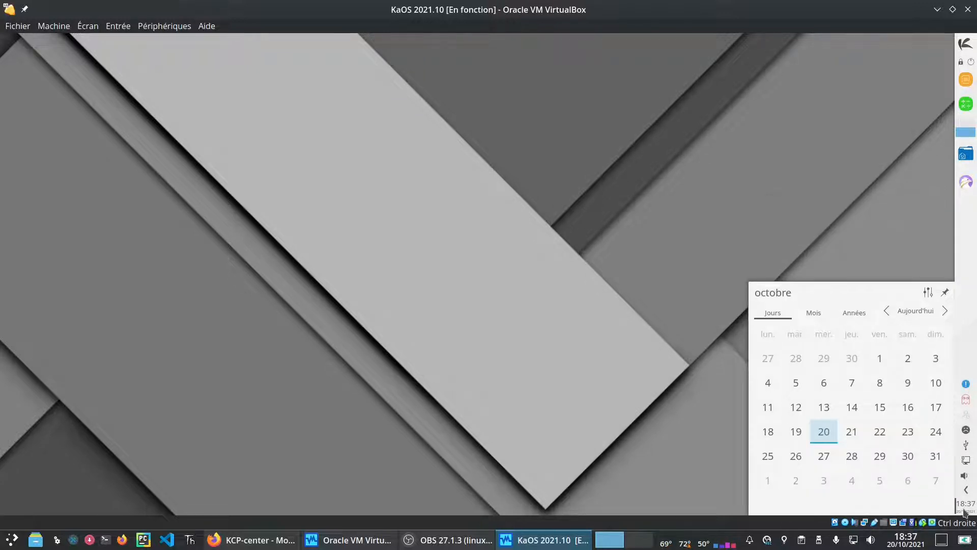
click(965, 508)
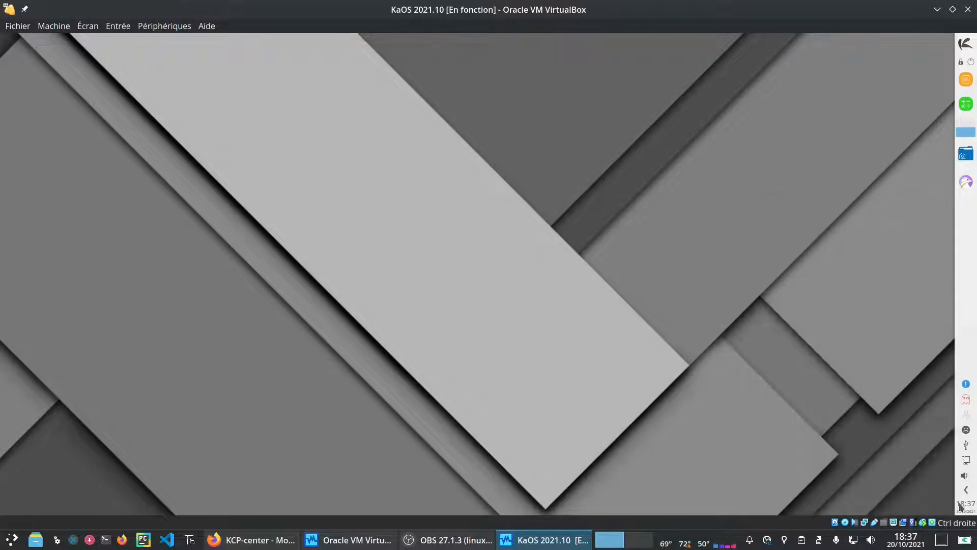
Step: Dismiss Falkon's segmentation-fault crash report and bring up the 54-package system update confirmation
click(966, 431)
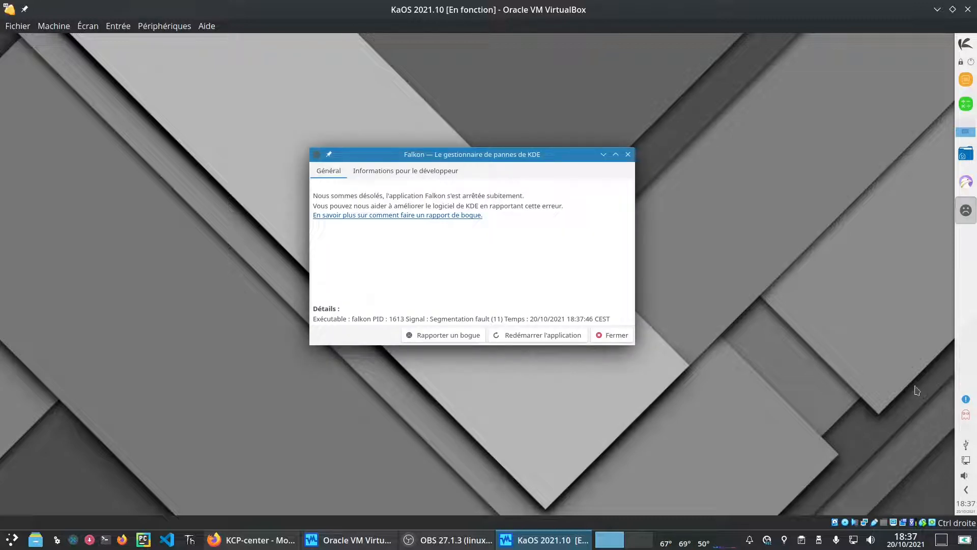
click(615, 336)
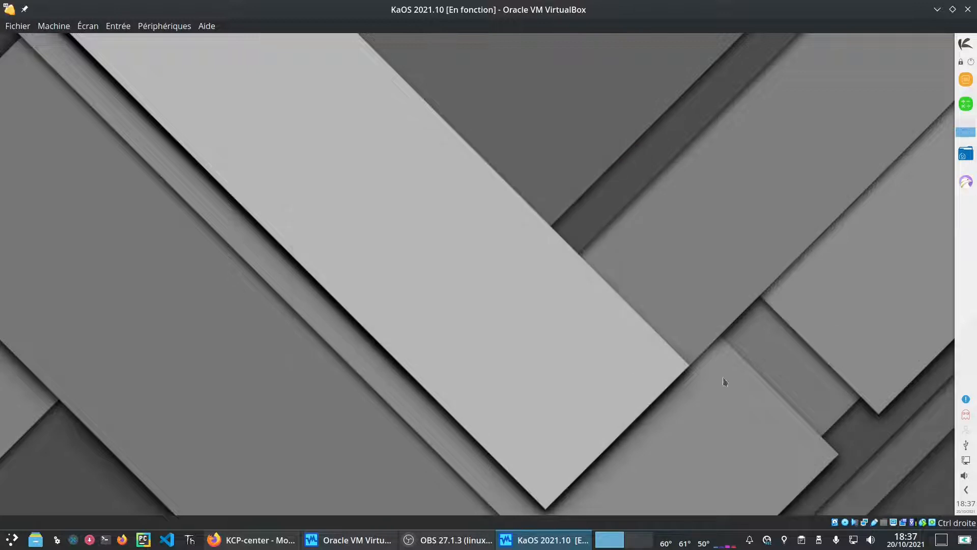
click(966, 417)
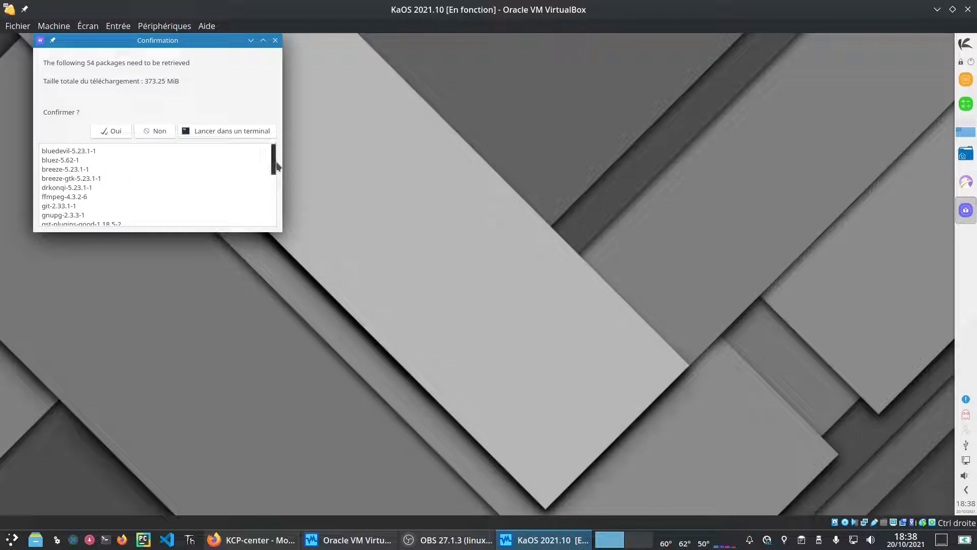
Step: Accept the 54-package upgrade, authenticate with the sudo password, and move the upgrade window lower left
drag(277, 165, 275, 115)
click(105, 131)
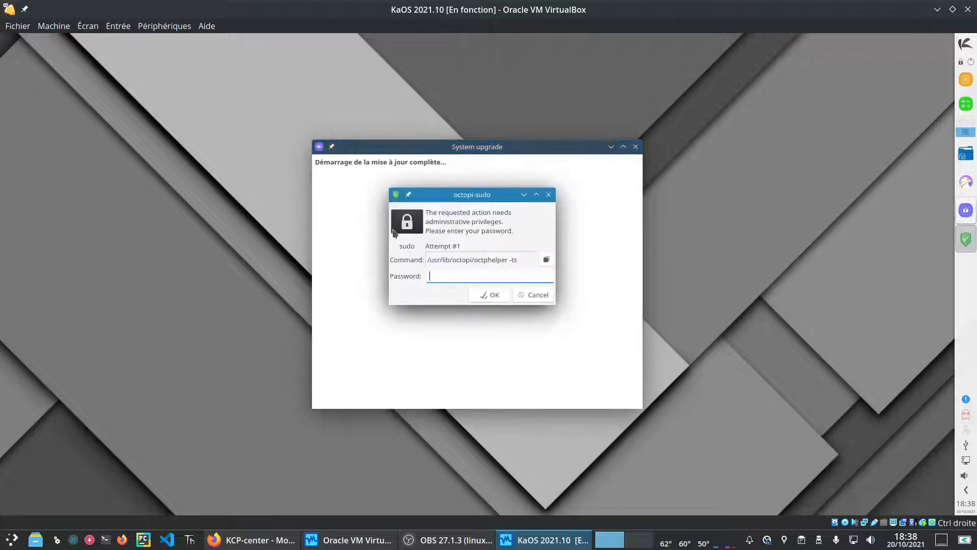
text(***)
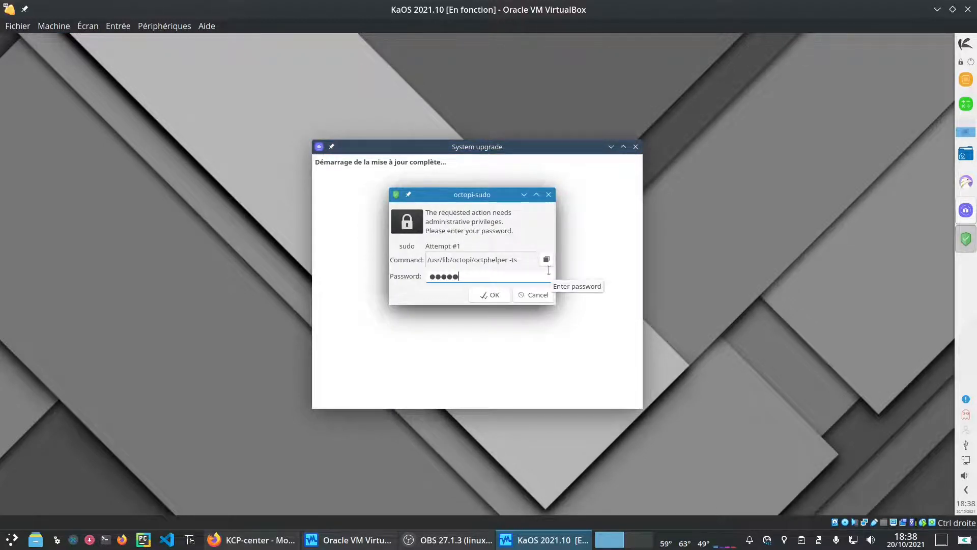
text(**)
key(Return)
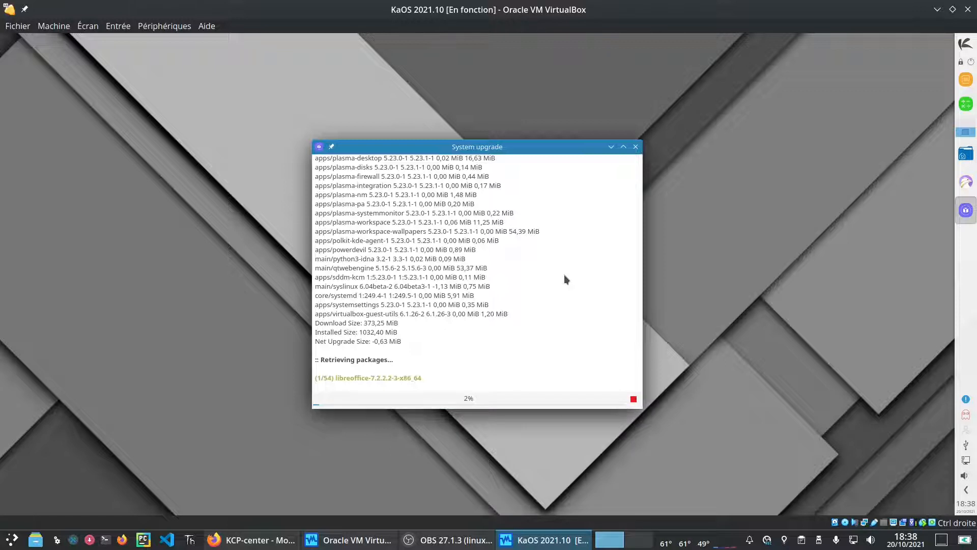
drag(511, 146, 256, 206)
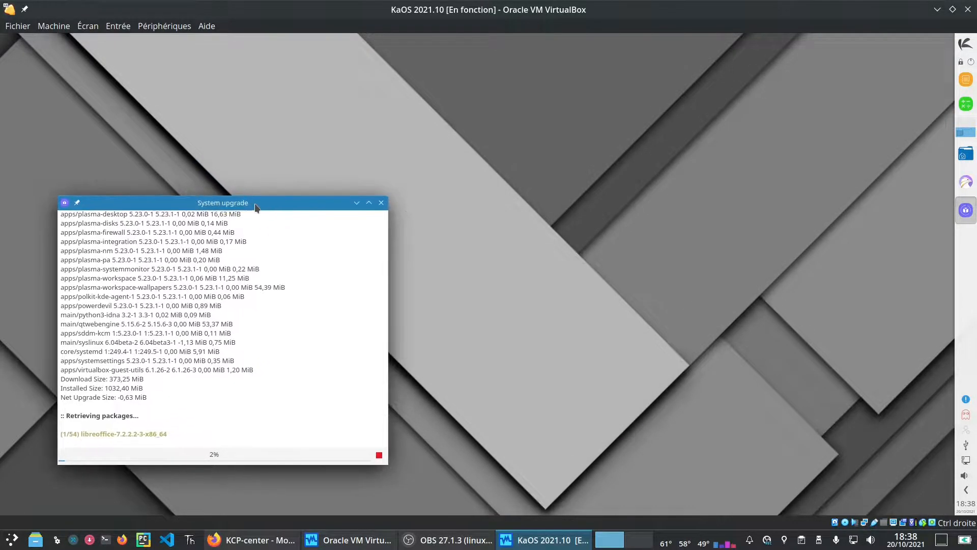
Step: Start LibreOffice Writer from the launcher's Bureautique category for a blank Untitled 1 document
click(963, 52)
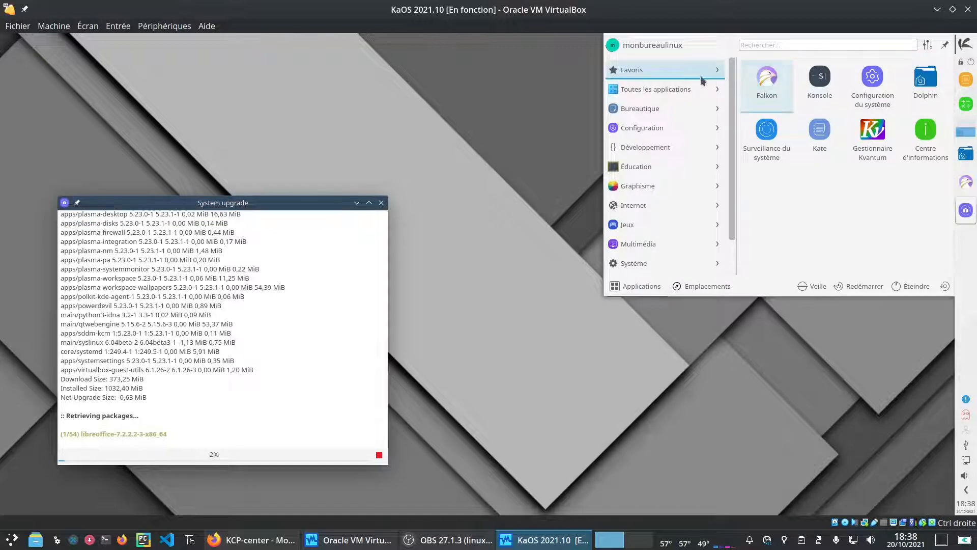
mouse_move(608, 92)
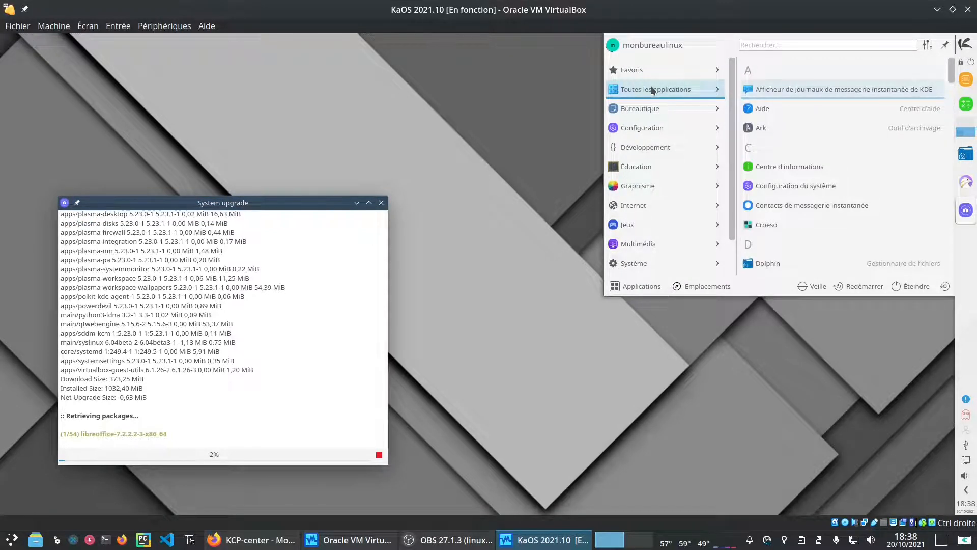
mouse_move(653, 112)
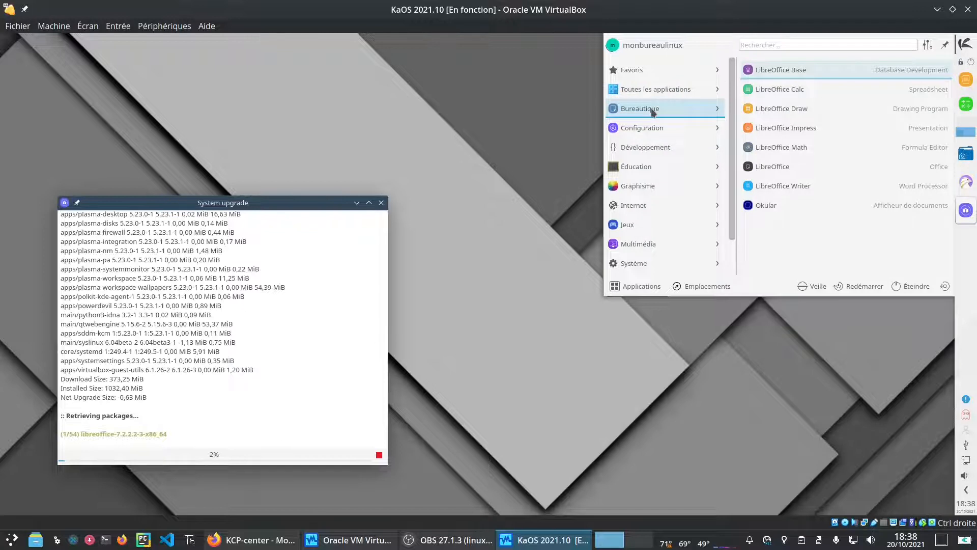
click(802, 187)
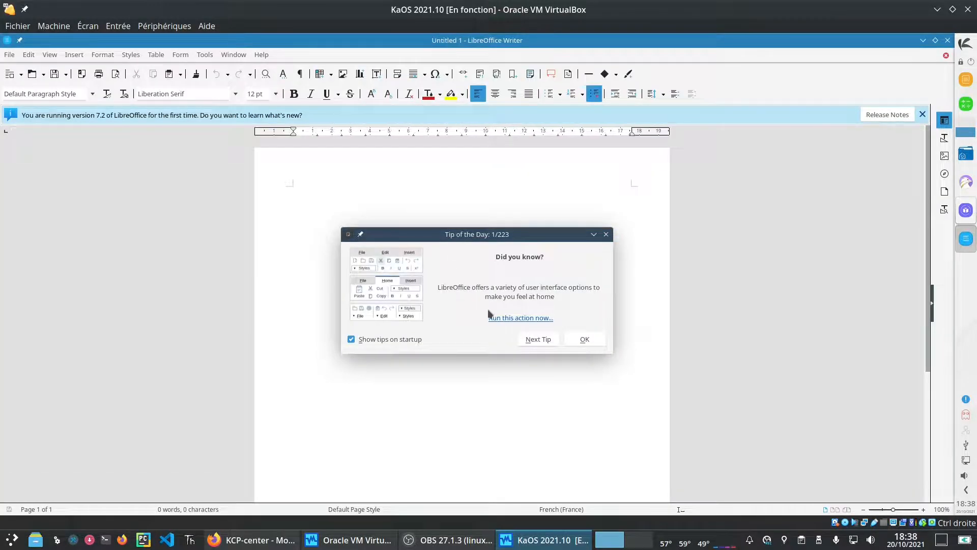
Step: Dismiss the tip, check About LibreOffice (locale fr-FR, interface en-US), then close Writer
click(580, 340)
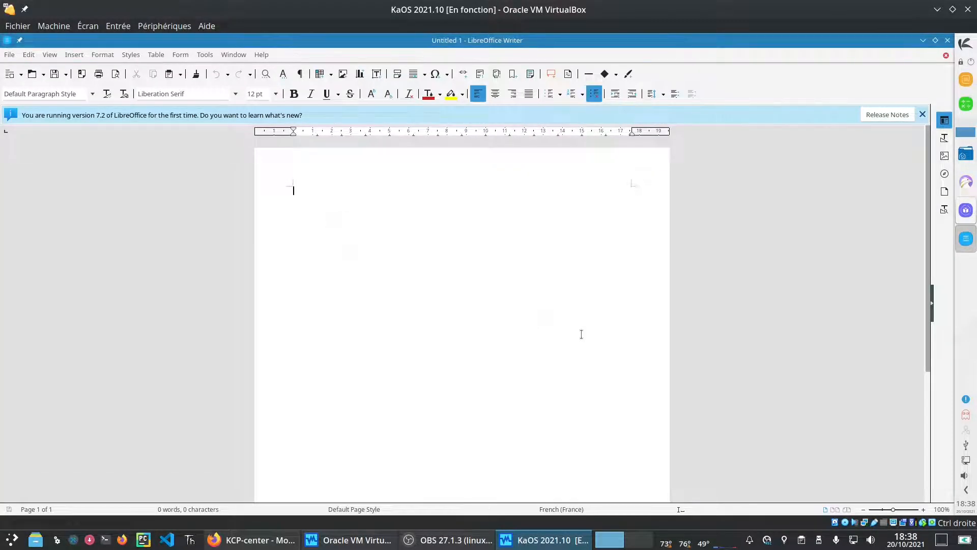
click(261, 54)
click(319, 239)
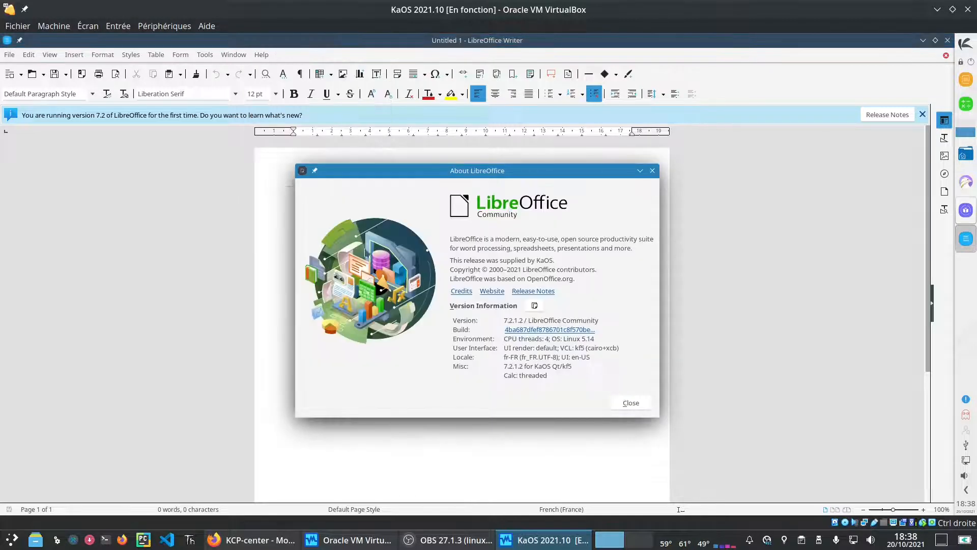
click(643, 406)
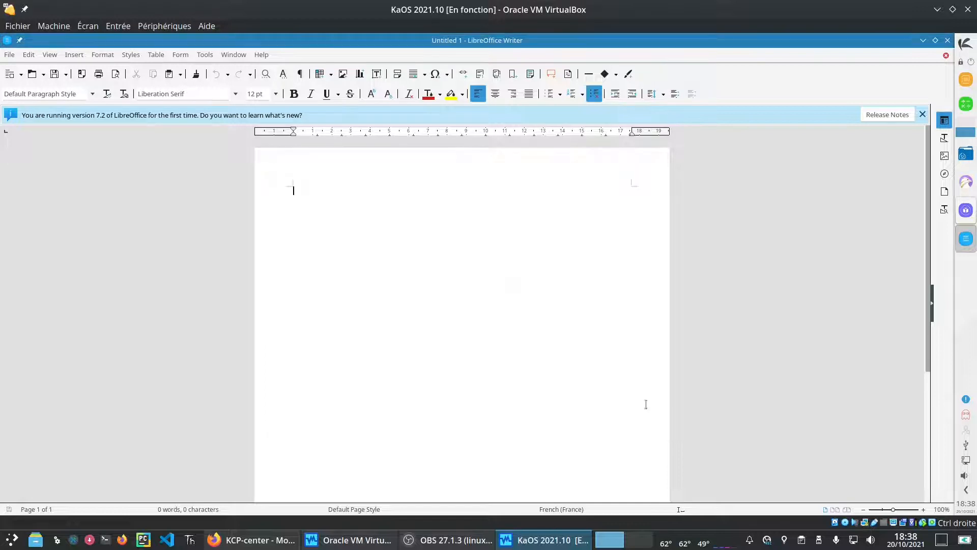
click(948, 40)
click(965, 43)
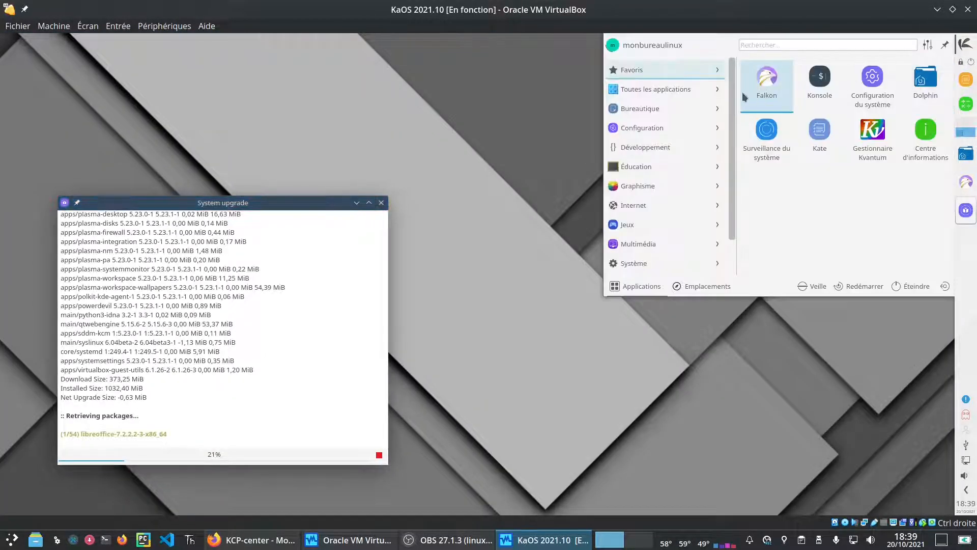
mouse_move(691, 113)
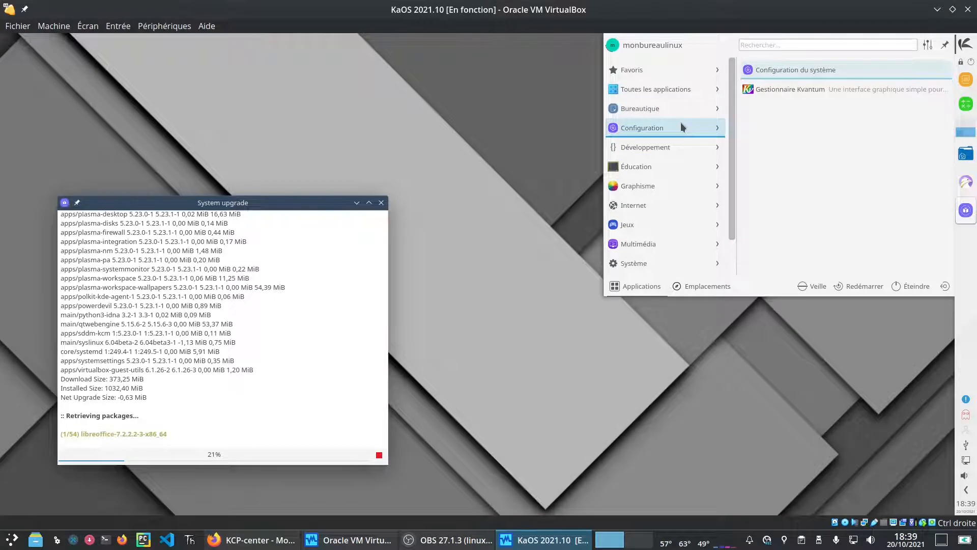
mouse_move(633, 170)
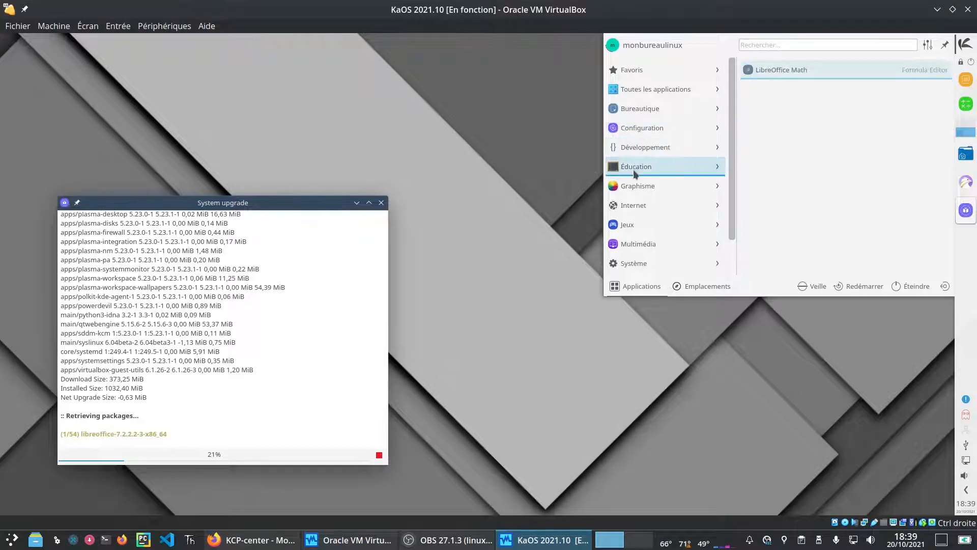
mouse_move(634, 187)
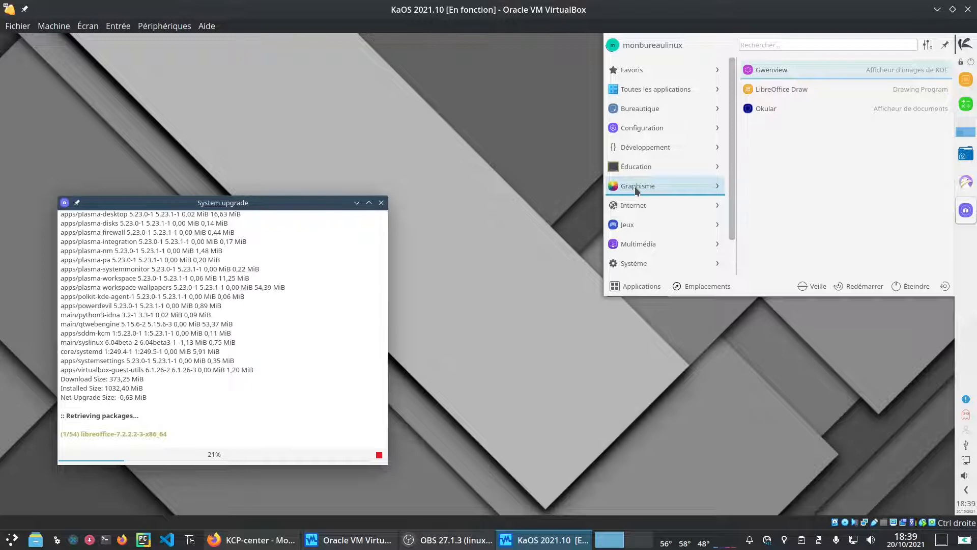
mouse_move(637, 205)
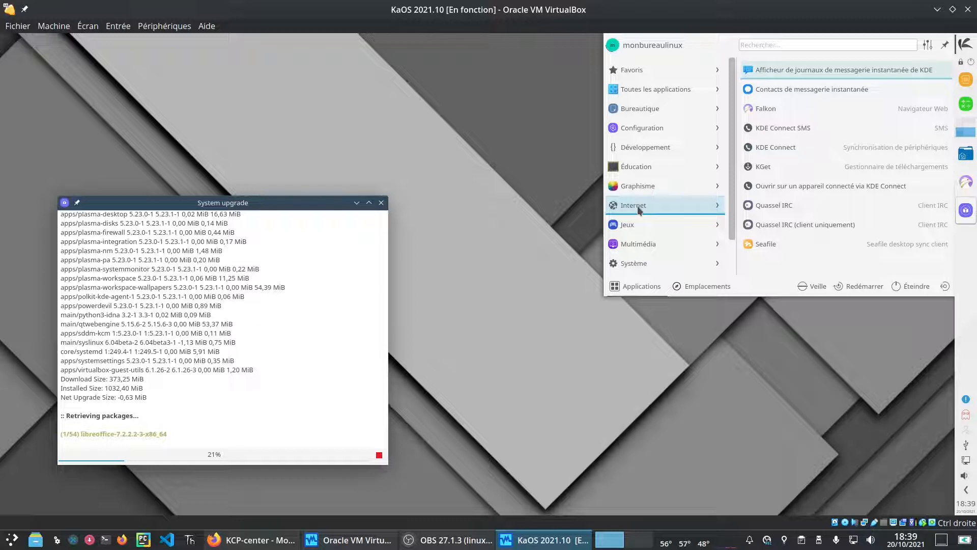
mouse_move(645, 227)
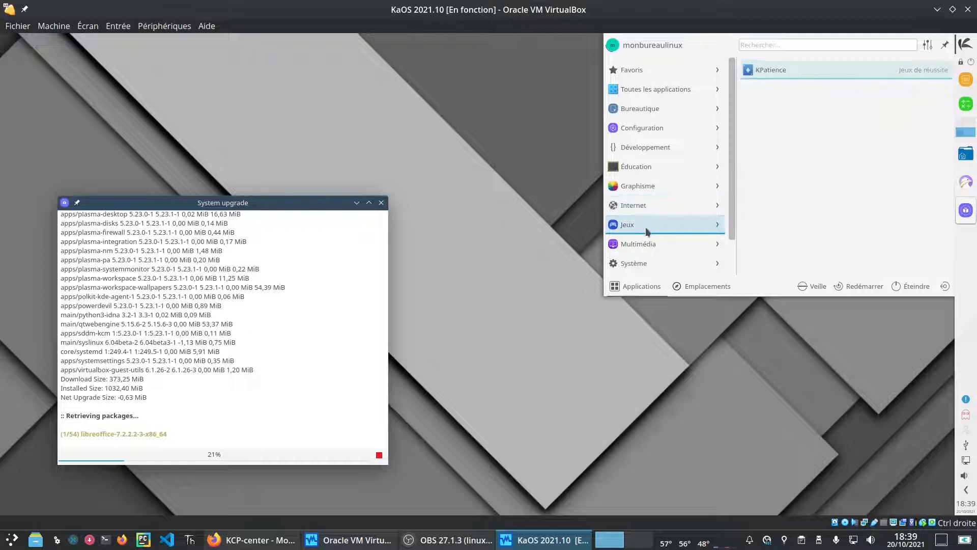
mouse_move(646, 254)
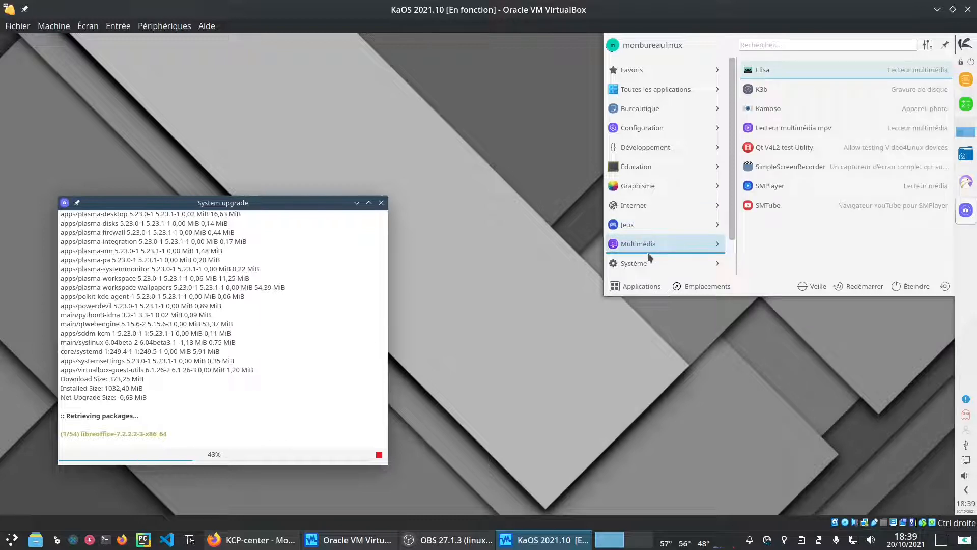
mouse_move(645, 270)
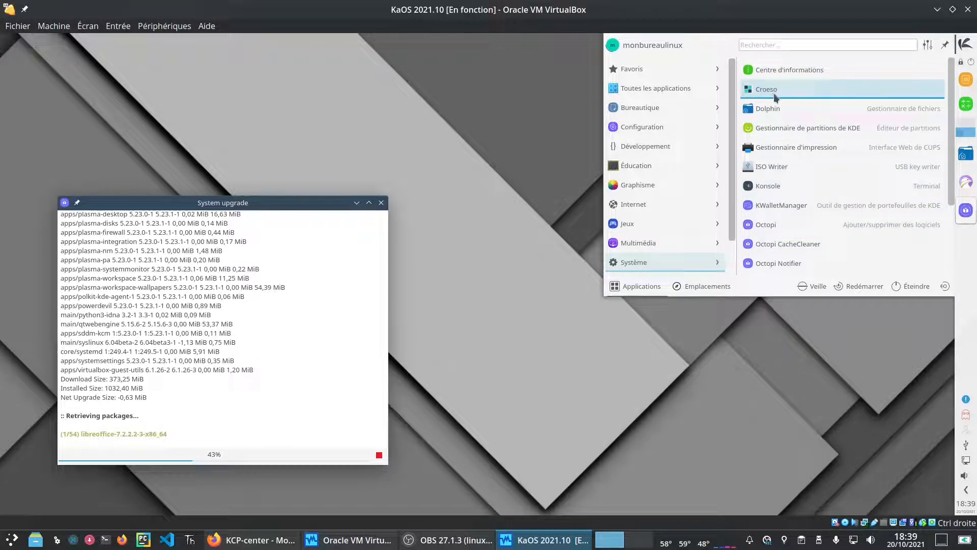
scroll(820, 265, down, 2)
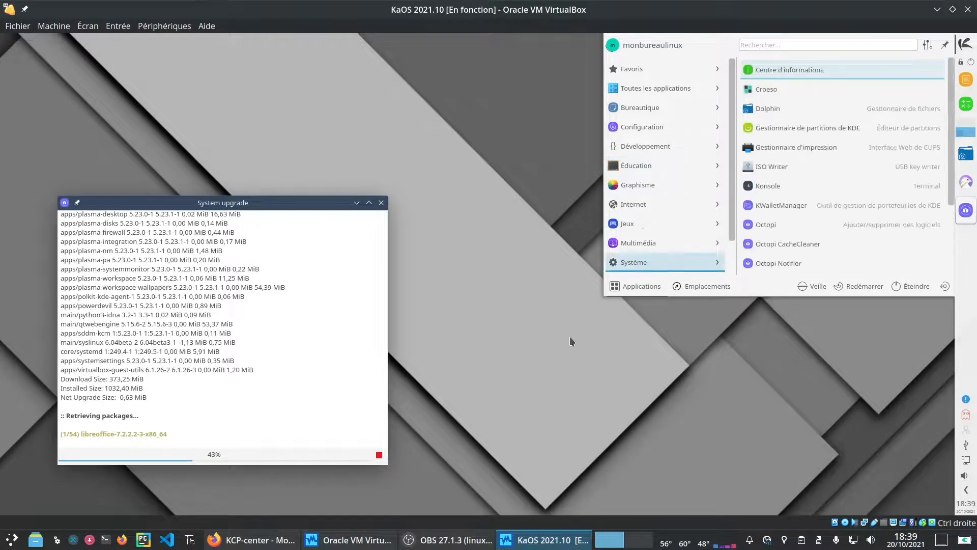
click(518, 328)
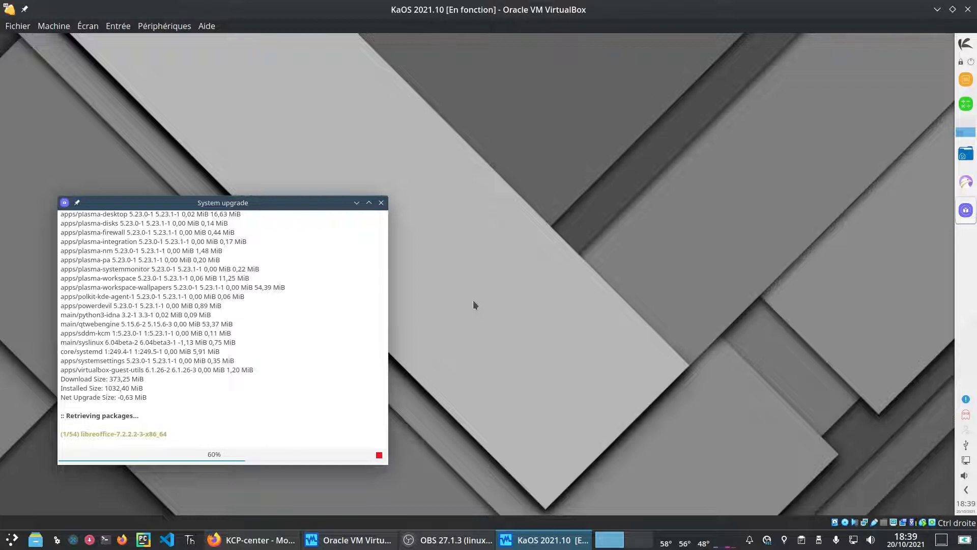
Step: Try the Altai and Blue wallpapers in desktop settings, applying Blue
right_click(662, 102)
click(680, 116)
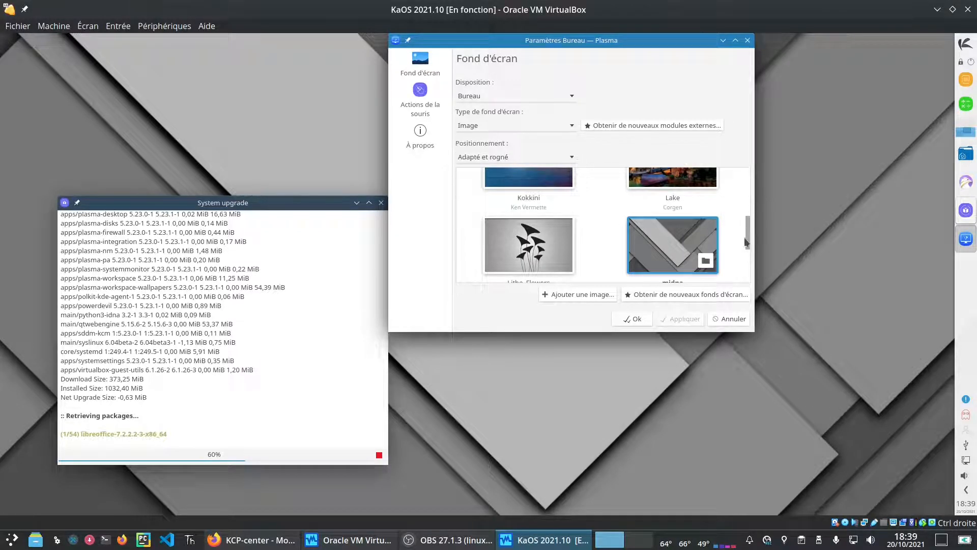
scroll(744, 237, down, 1)
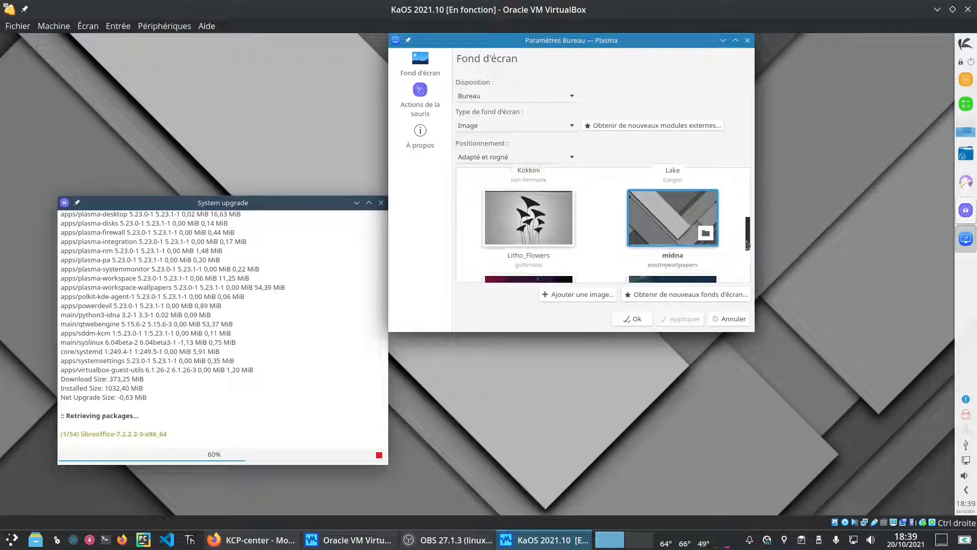
click(734, 41)
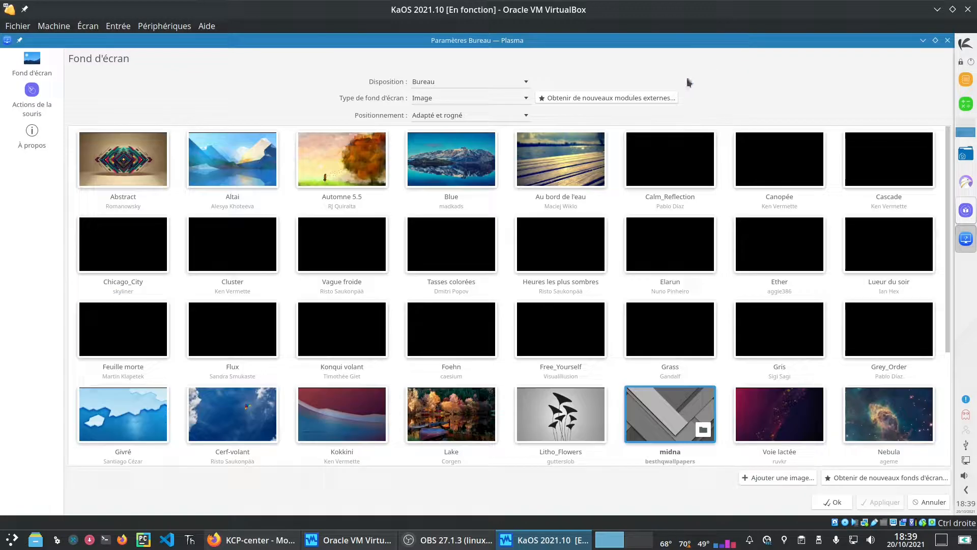
click(237, 176)
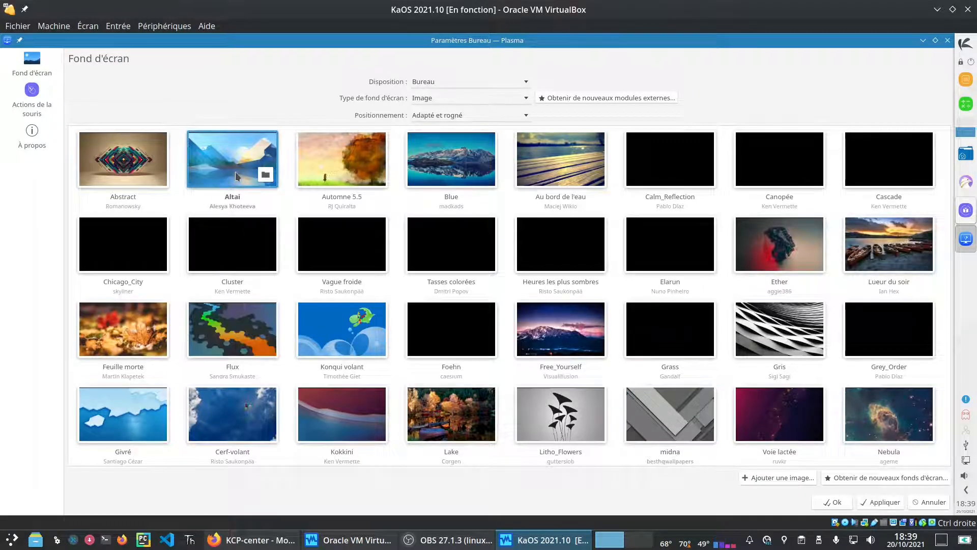
click(474, 163)
click(878, 503)
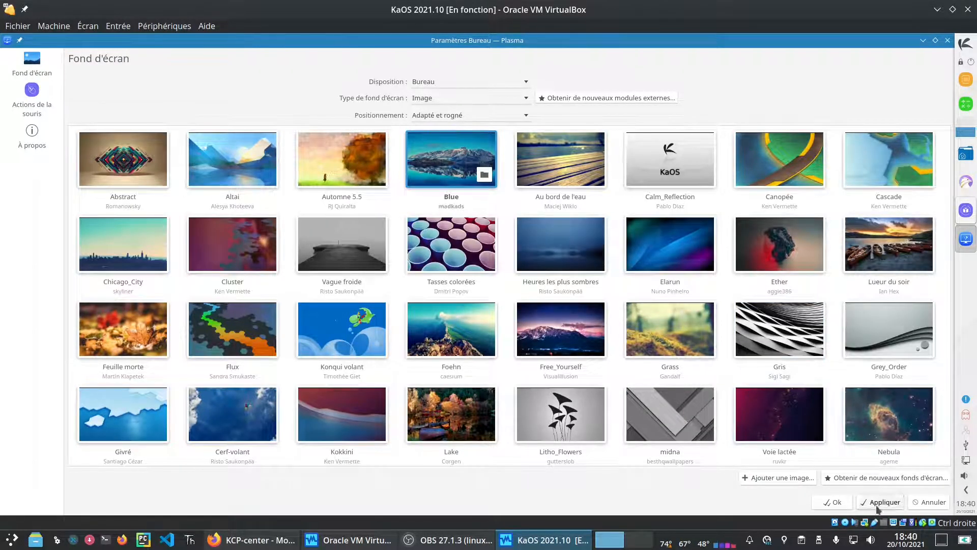
click(922, 41)
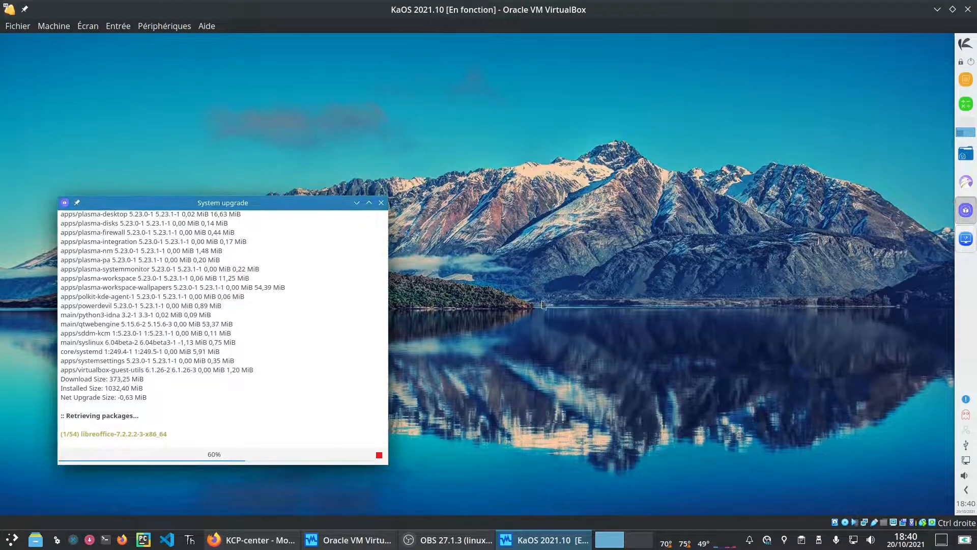
Step: Switch the wallpaper to Foehn, keep it, and bring up the application launcher
click(969, 182)
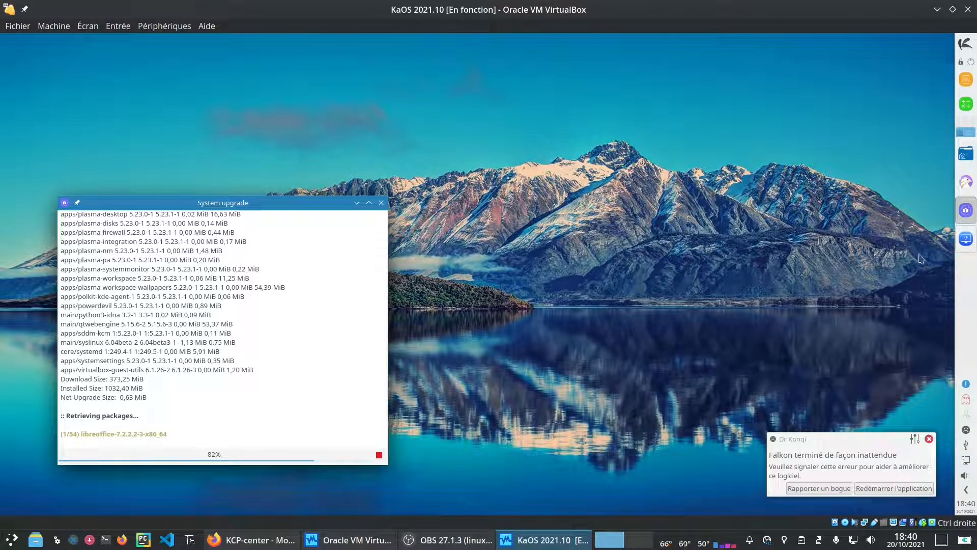
click(966, 238)
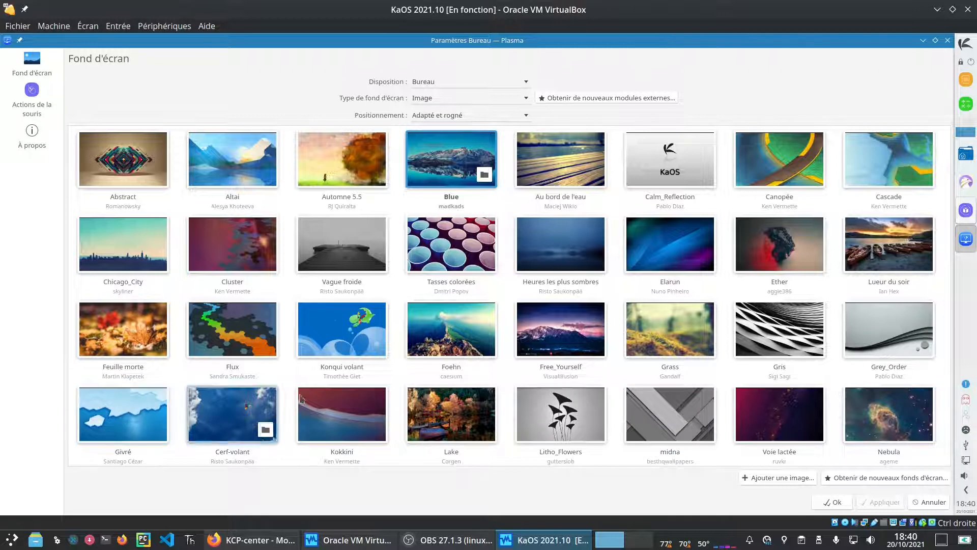
click(450, 323)
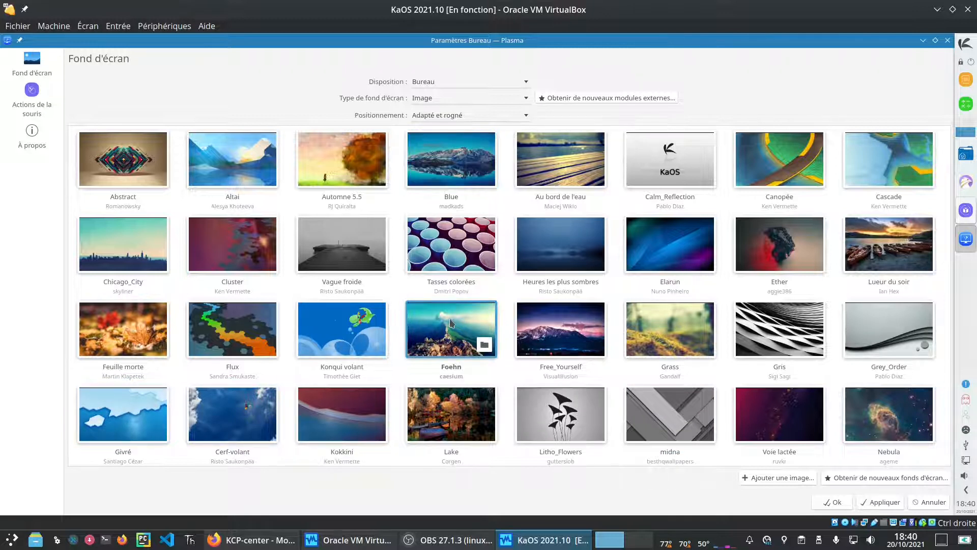
click(874, 504)
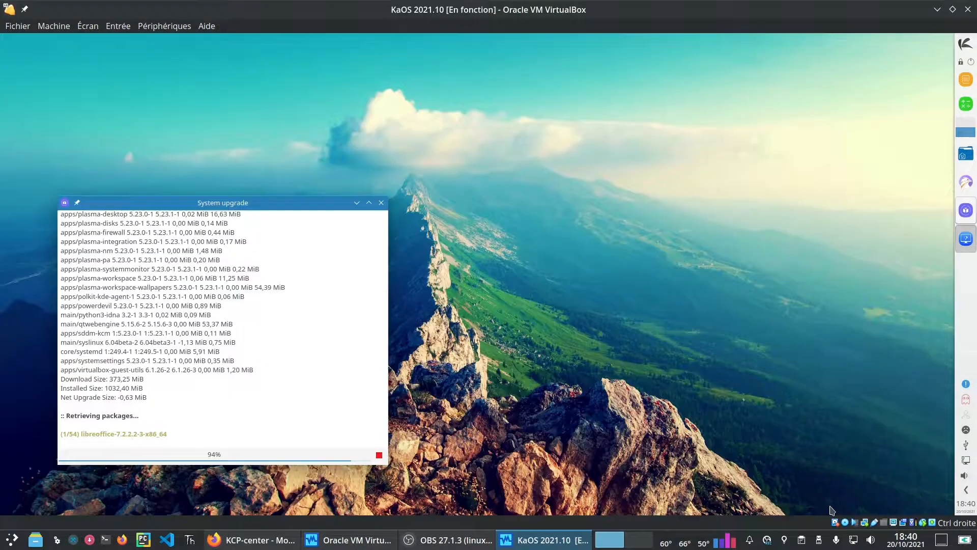
click(833, 502)
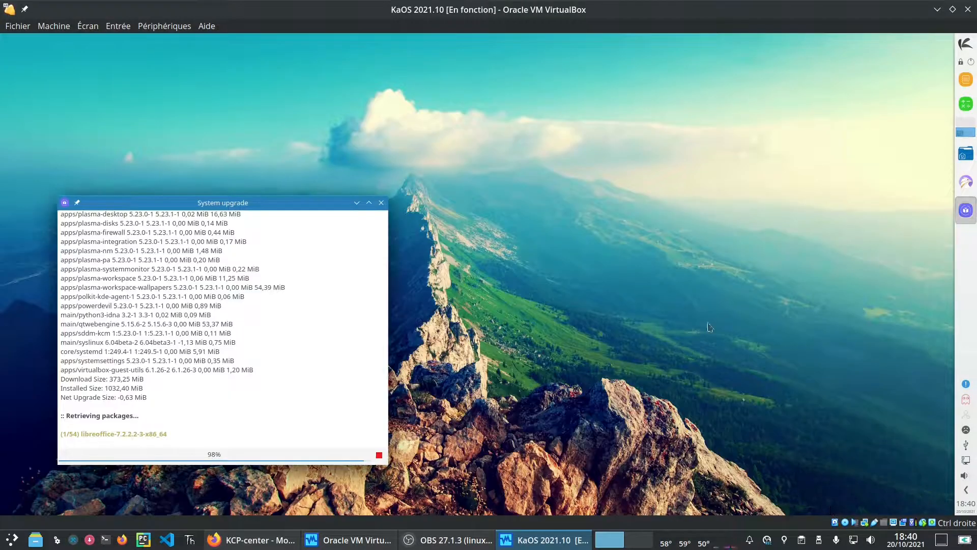
click(968, 45)
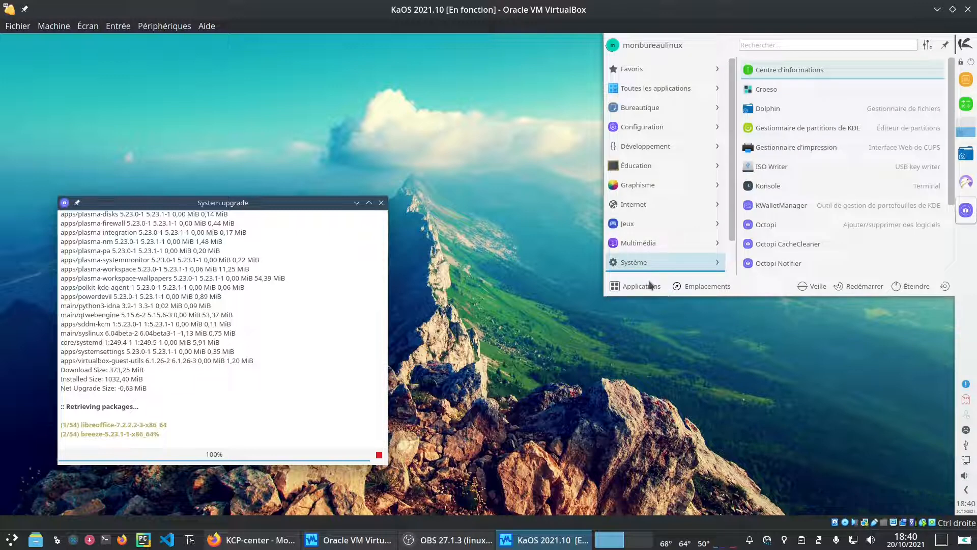
click(828, 68)
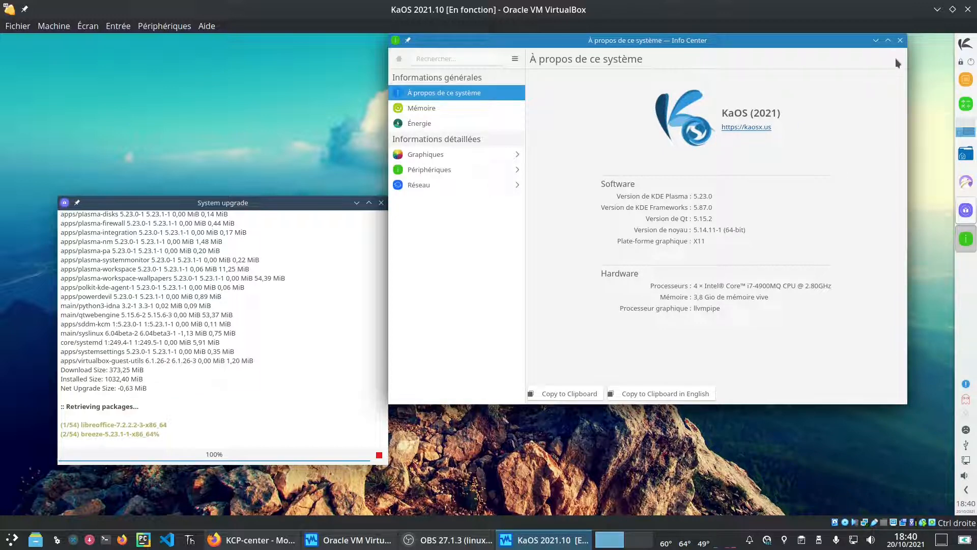
click(900, 40)
click(963, 45)
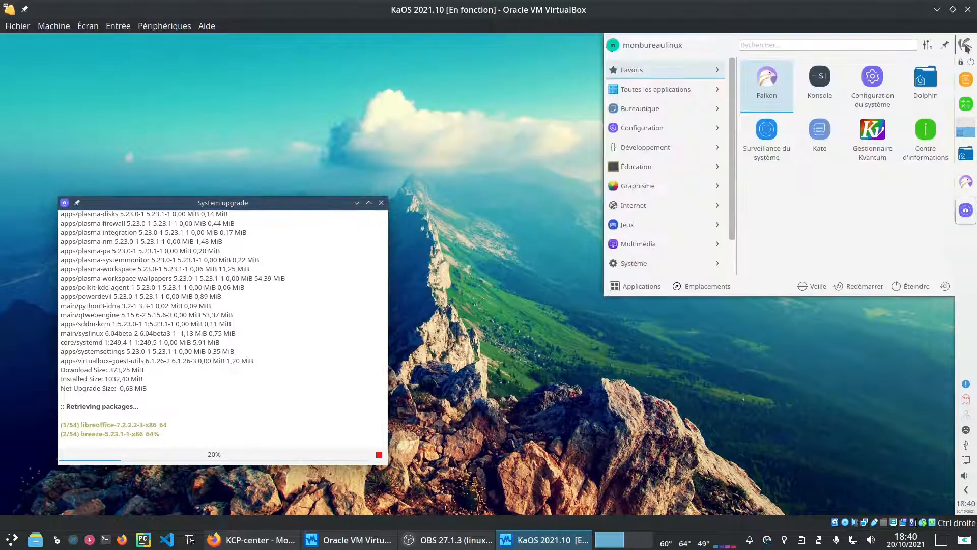
Step: Launch System Settings and browse the screen edges, desktop effects and touch screen pages
click(880, 80)
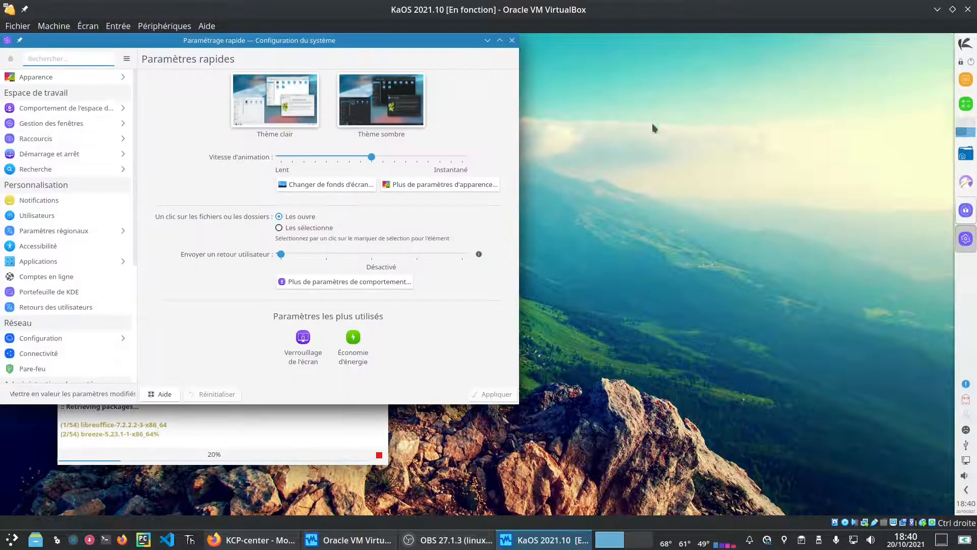
click(385, 282)
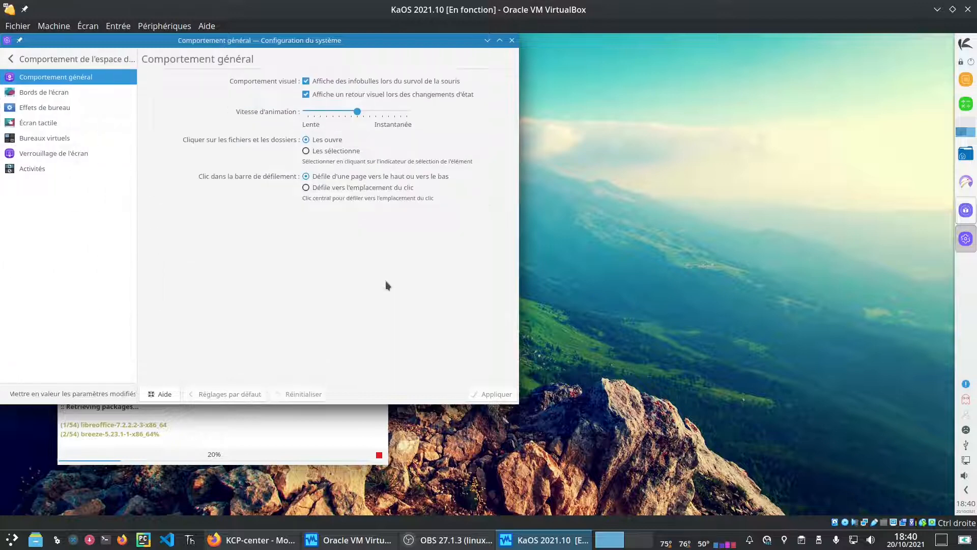
click(57, 93)
click(62, 107)
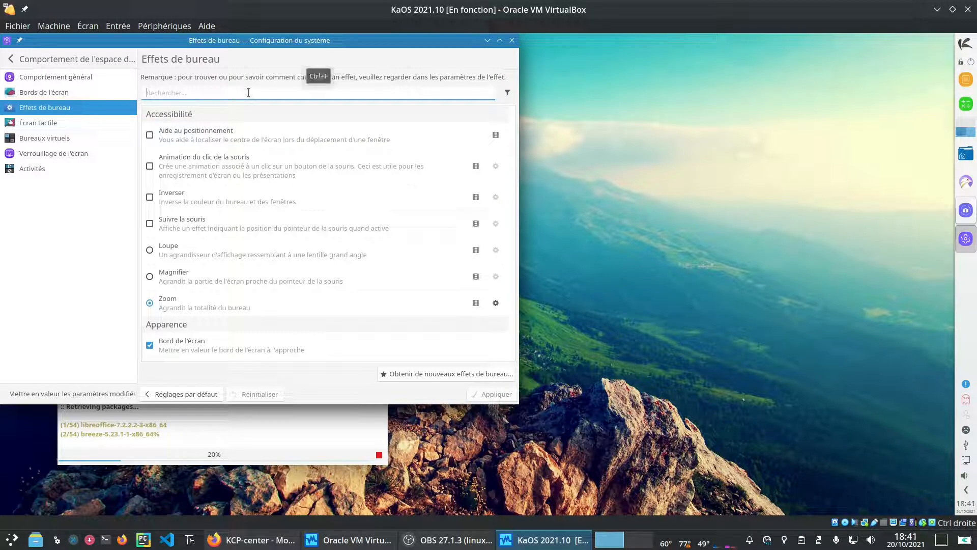
text(cu)
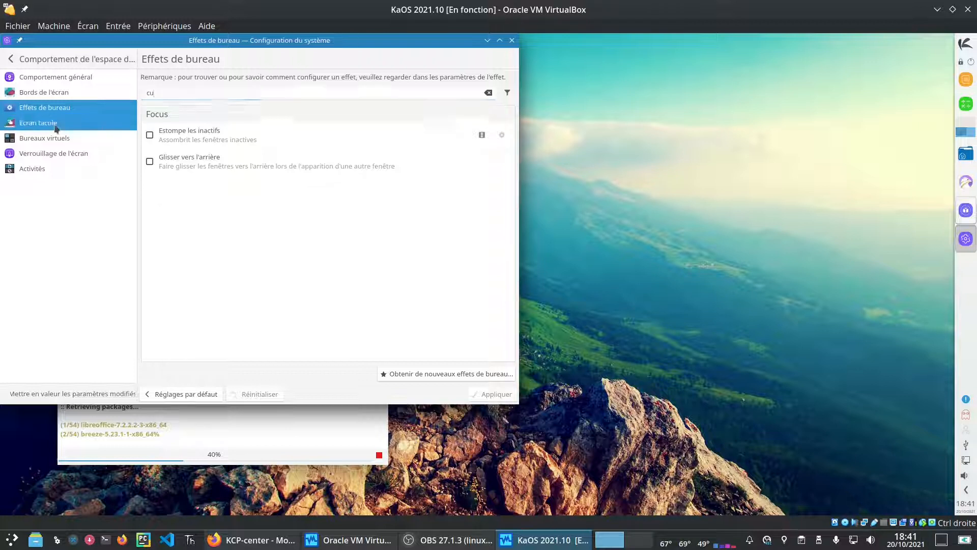
click(38, 123)
Step: On Bureaux virtuels, keep the Glissage switching animation and return to the main categories
click(57, 138)
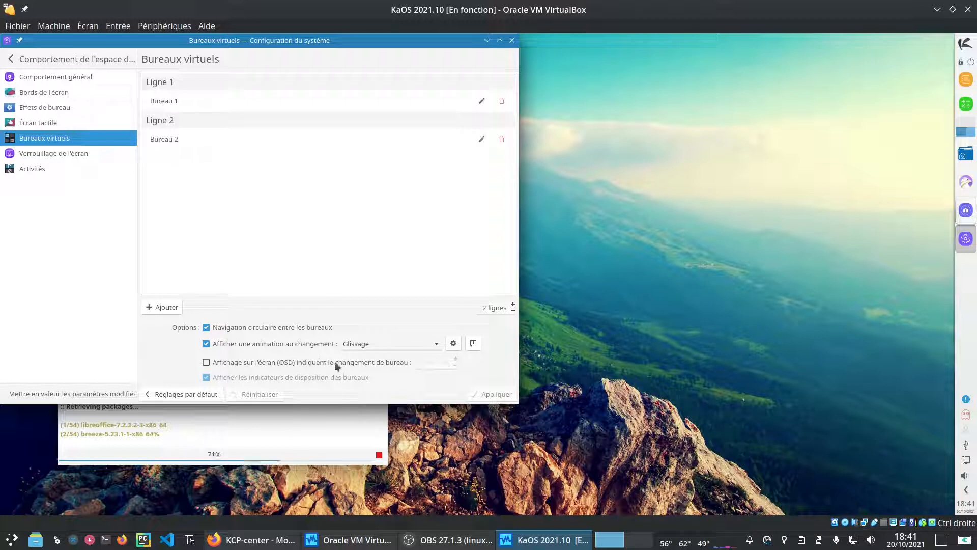
click(403, 347)
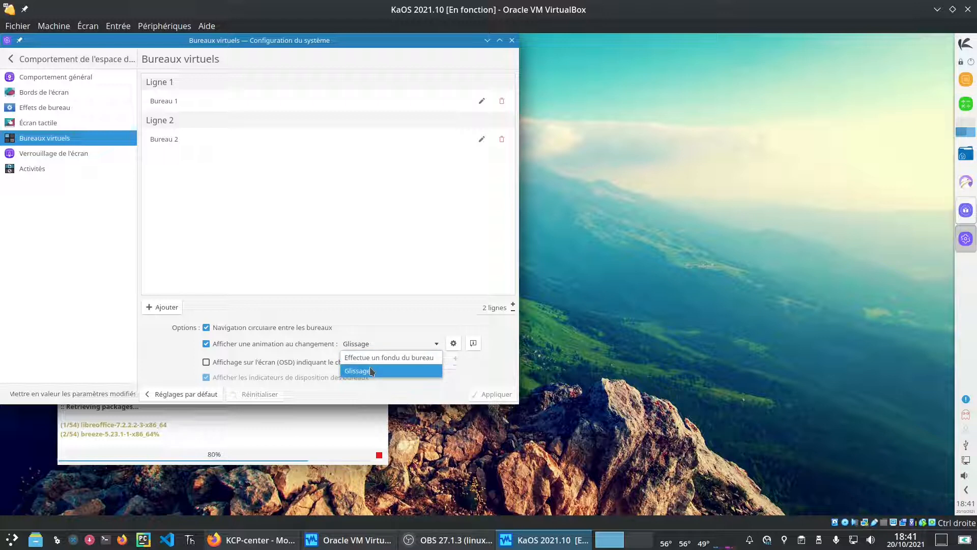
click(407, 316)
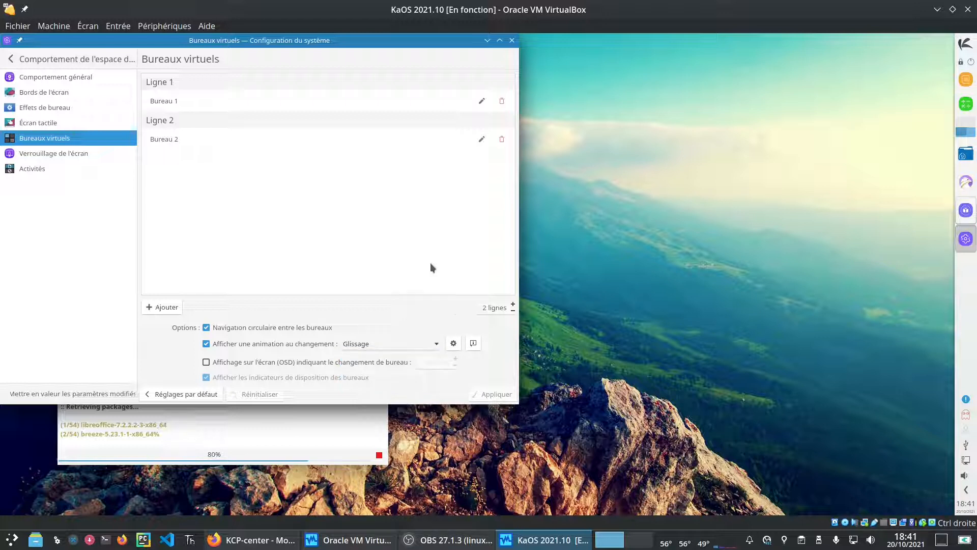
click(10, 59)
Step: Browse Apparence's application style, Plasma style and colours, trying then reverting a pink accent
click(33, 75)
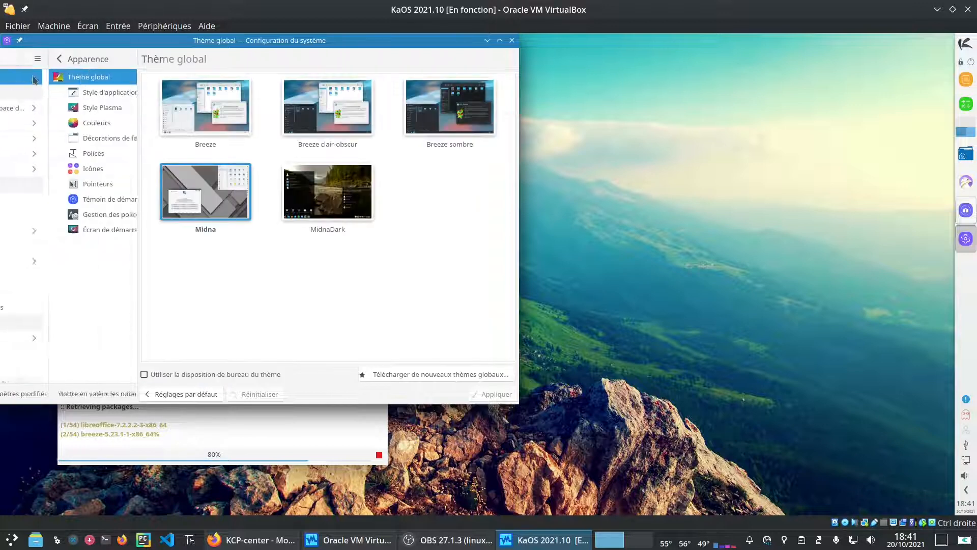
click(70, 95)
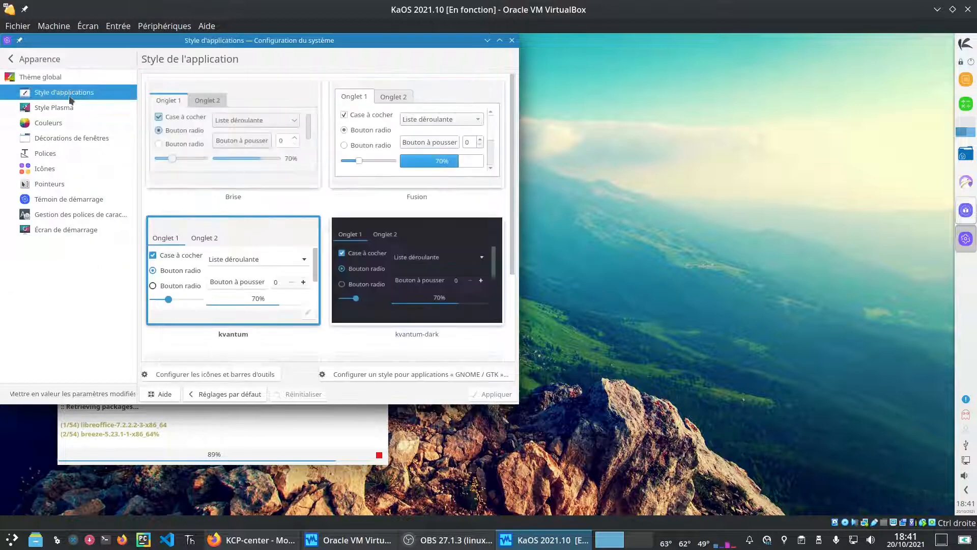
click(70, 95)
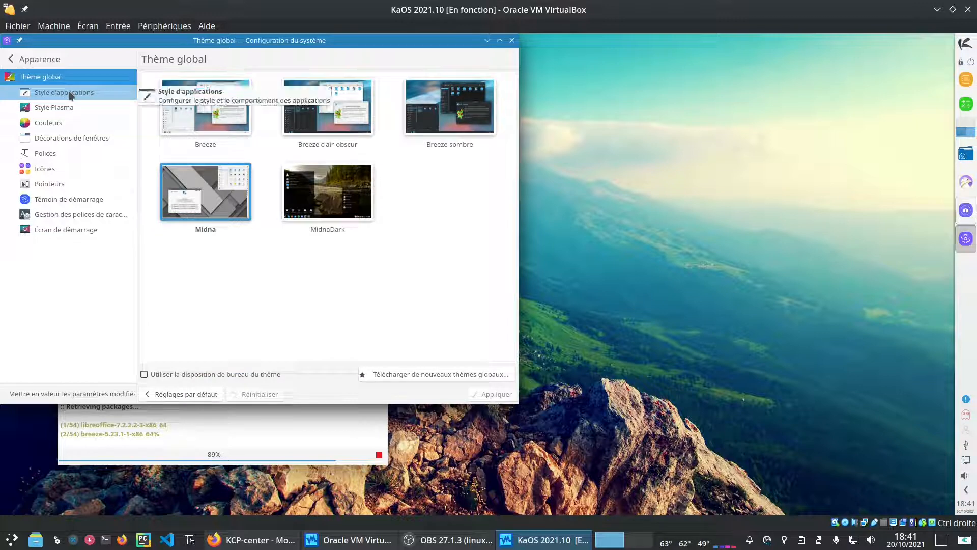
click(90, 95)
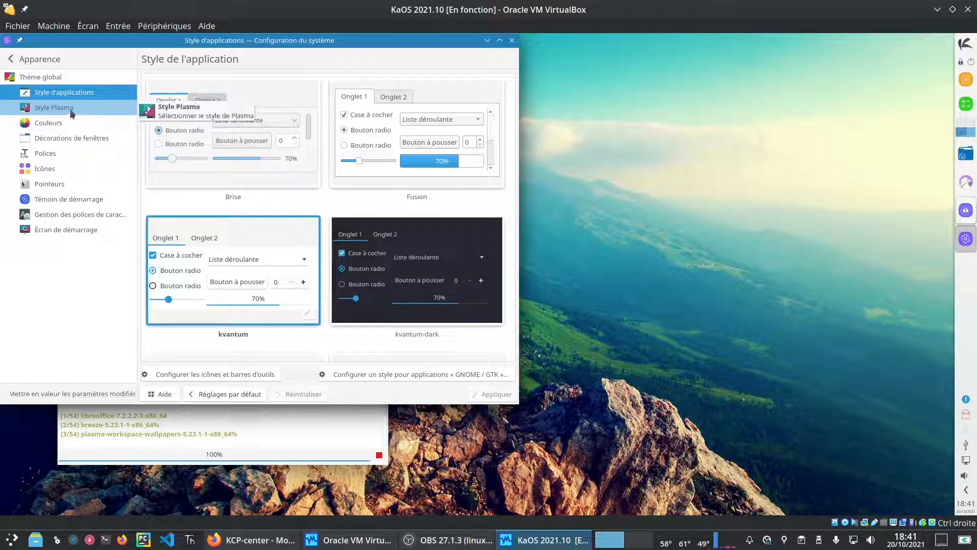
click(69, 109)
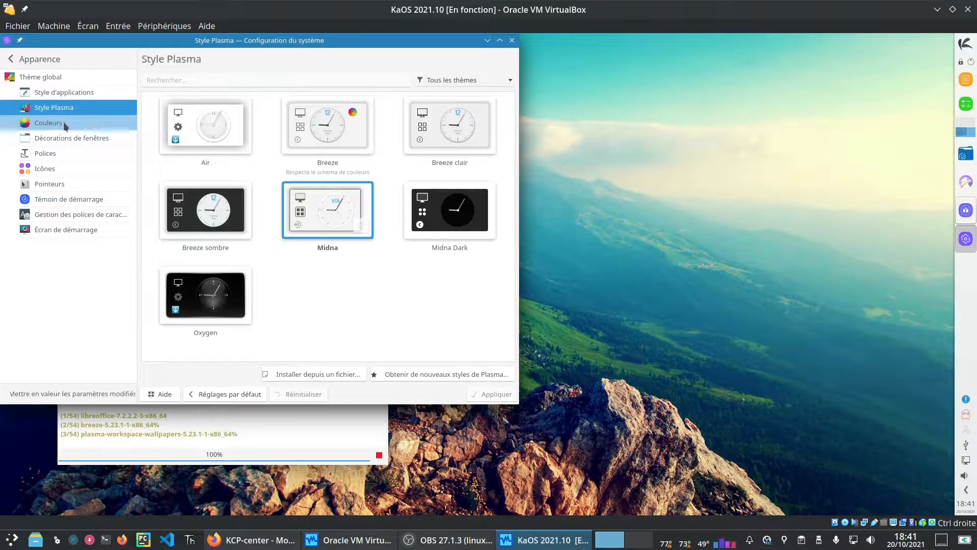
click(63, 121)
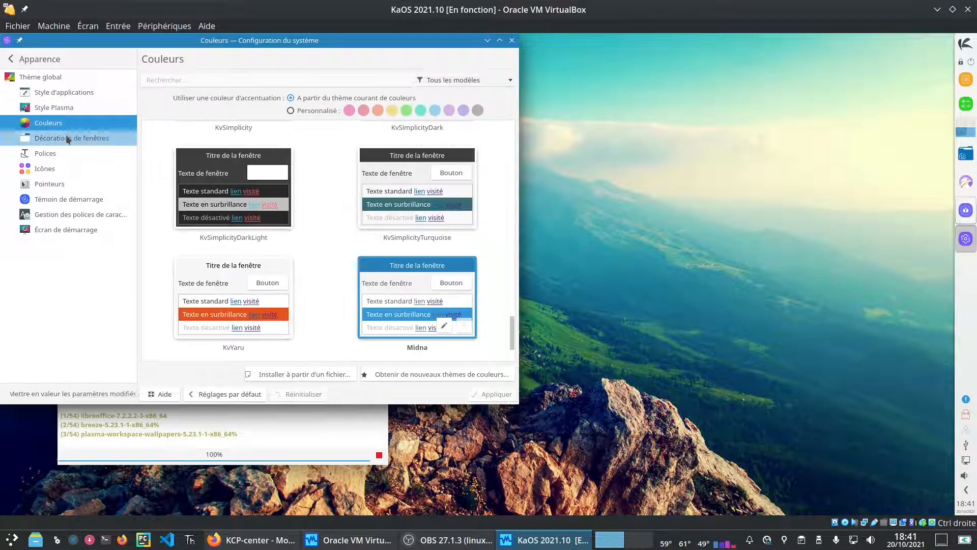
click(289, 110)
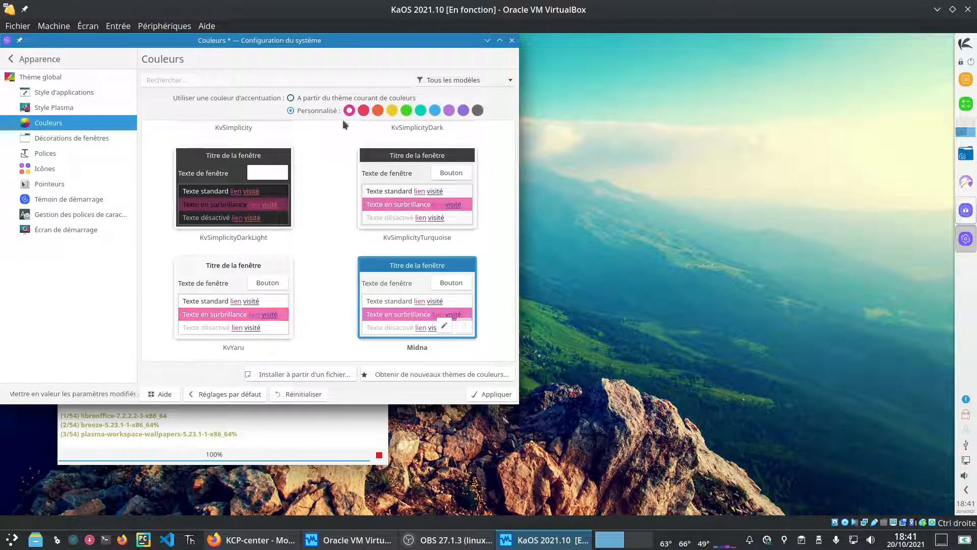
click(291, 98)
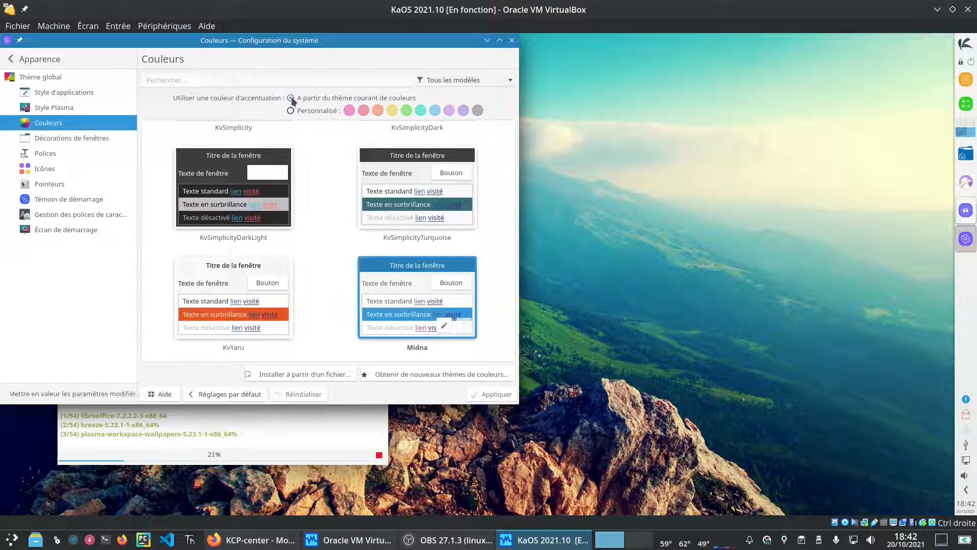
Step: Browse window decorations, fonts, icons, pointers, startup feedback and splash screens, then return to Thème global
click(46, 138)
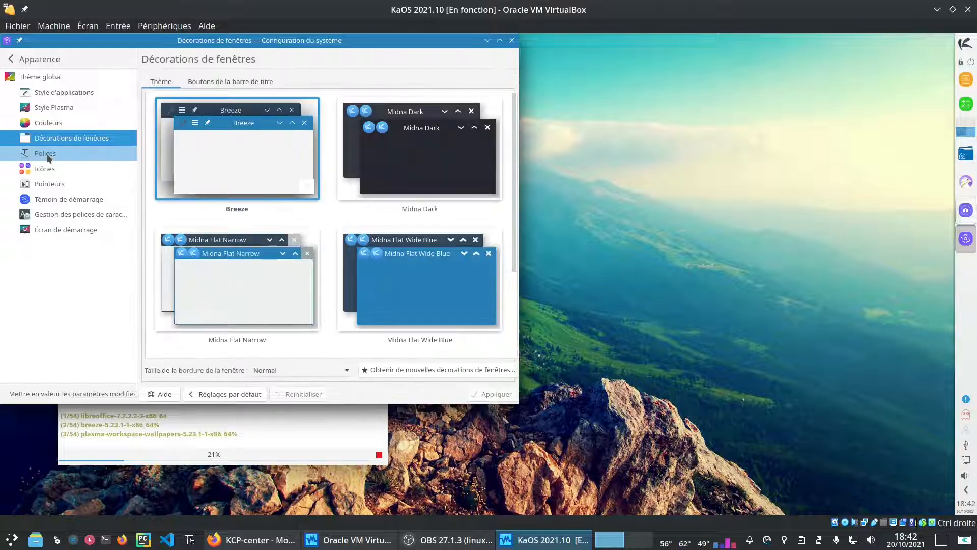
click(50, 155)
click(54, 172)
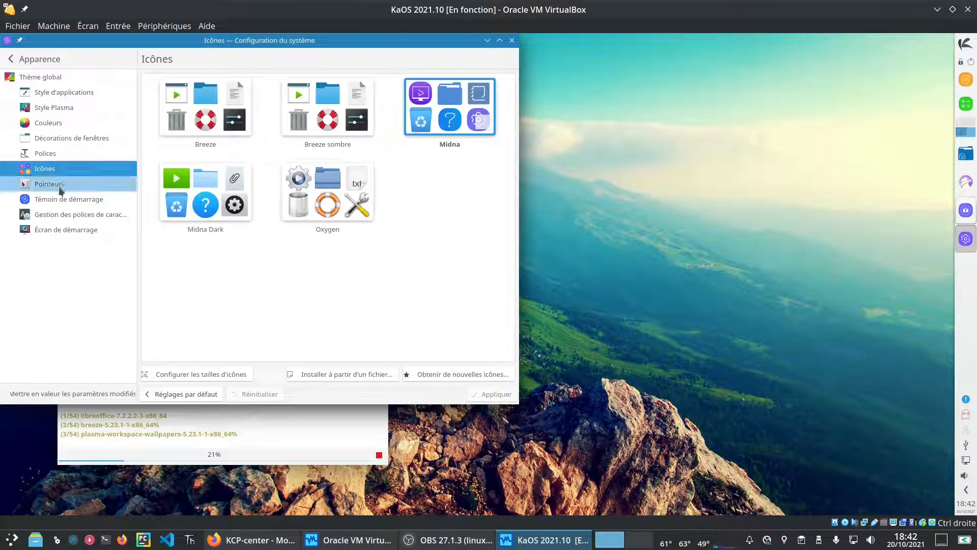
click(58, 186)
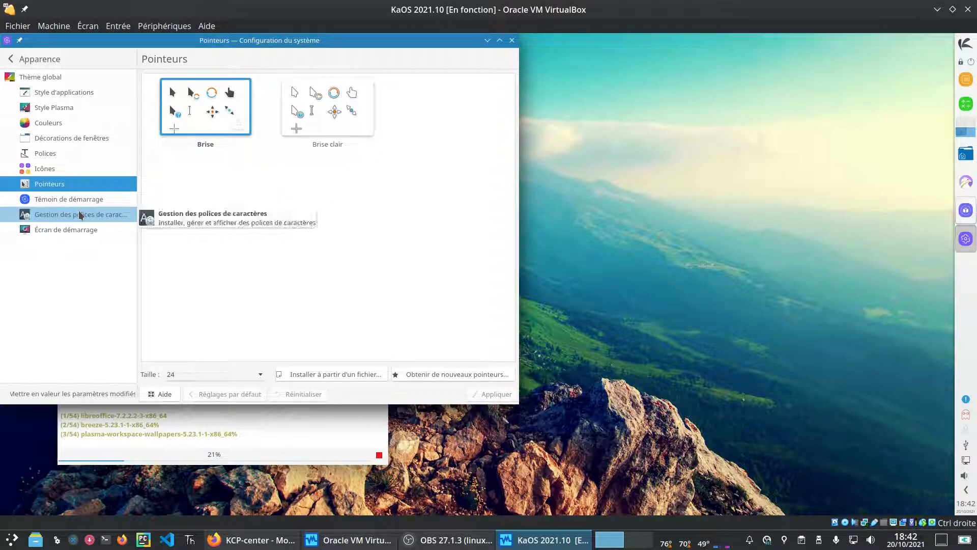
click(79, 214)
click(65, 199)
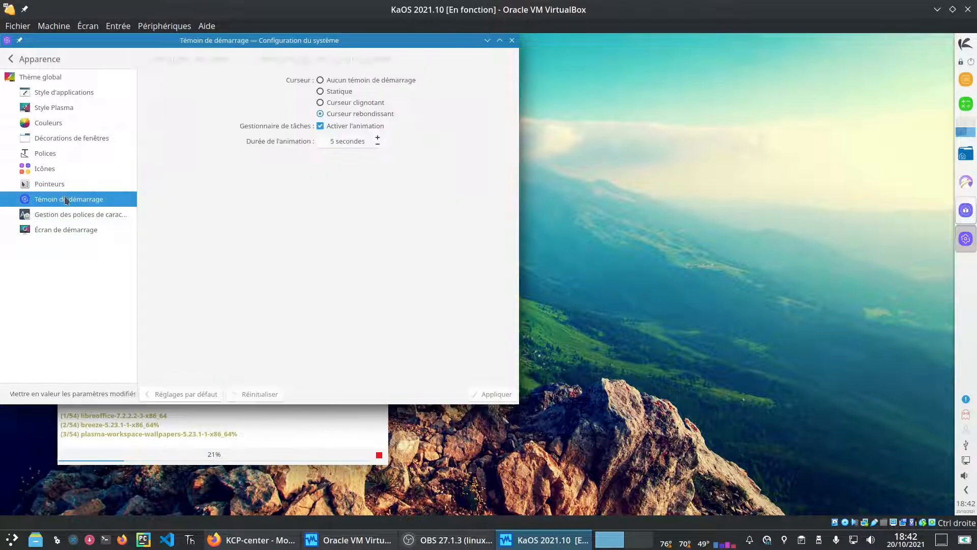
click(58, 231)
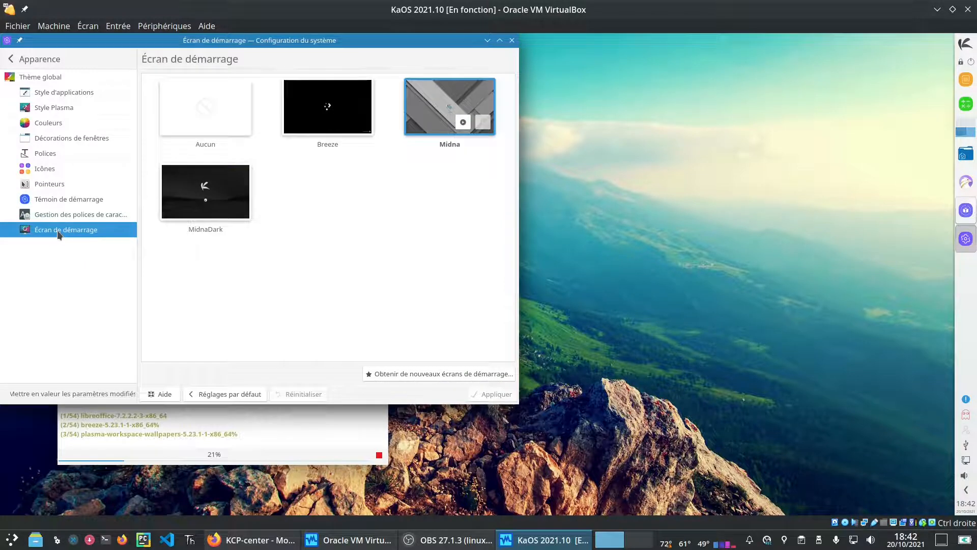
click(40, 77)
click(26, 60)
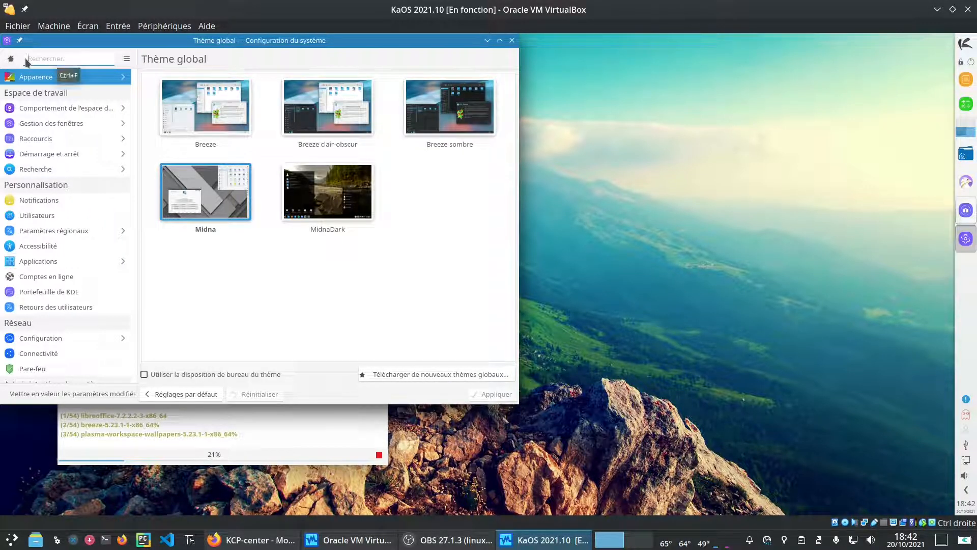
Step: Move System Settings to the right and launch Croeso by searching 'cr' in the launcher
drag(292, 47, 679, 69)
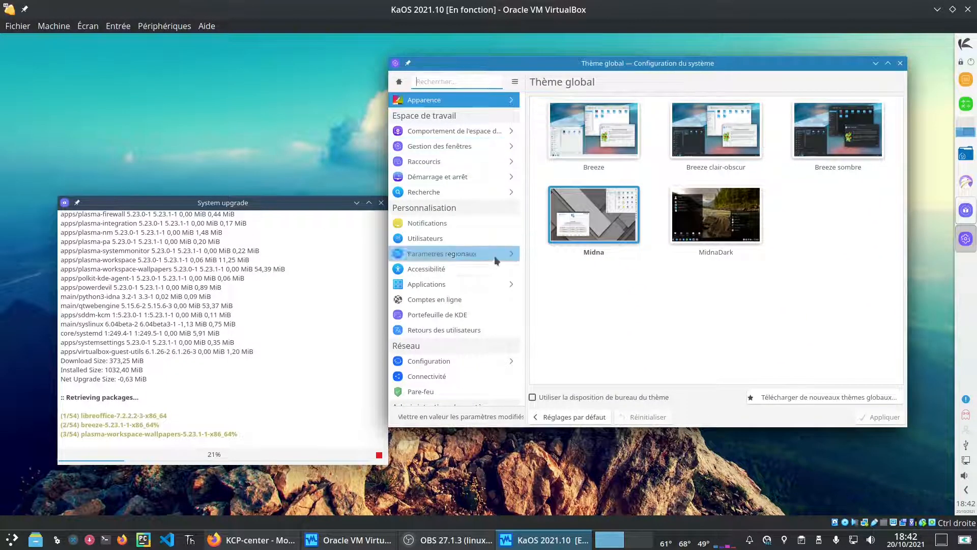
scroll(506, 349, down, 6)
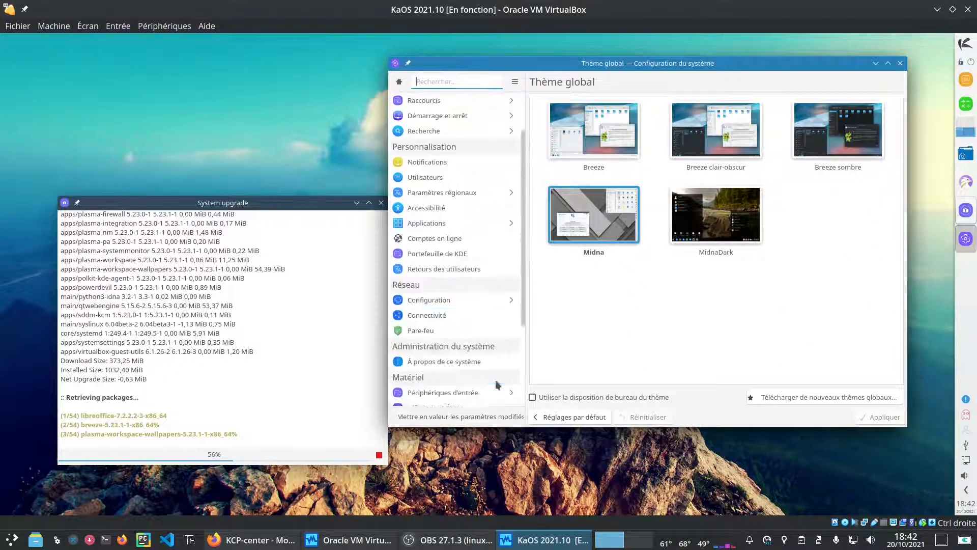
click(963, 45)
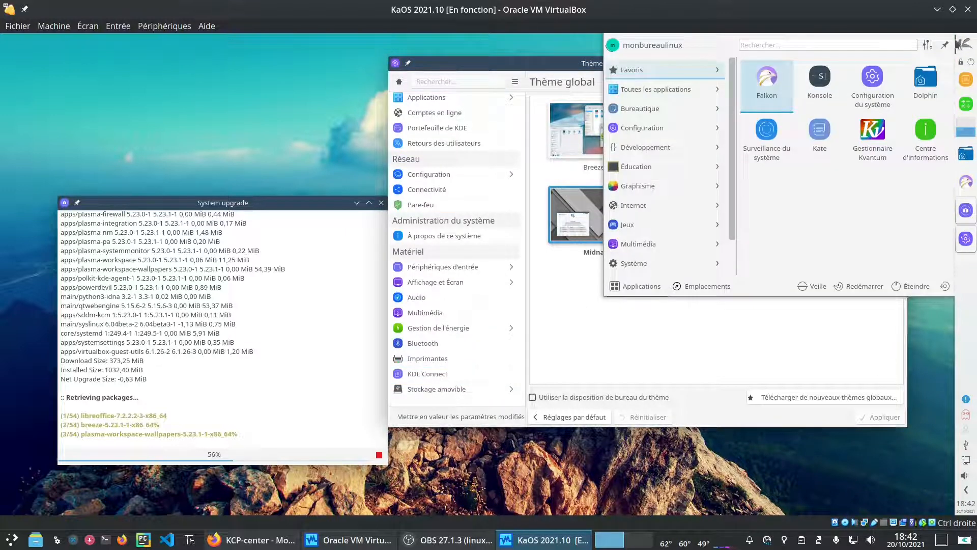
text(cr)
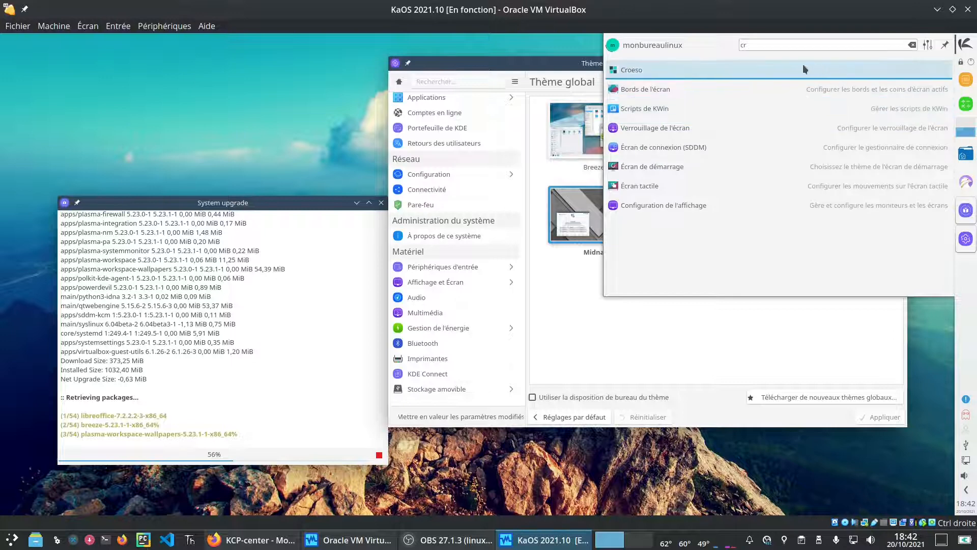
click(765, 66)
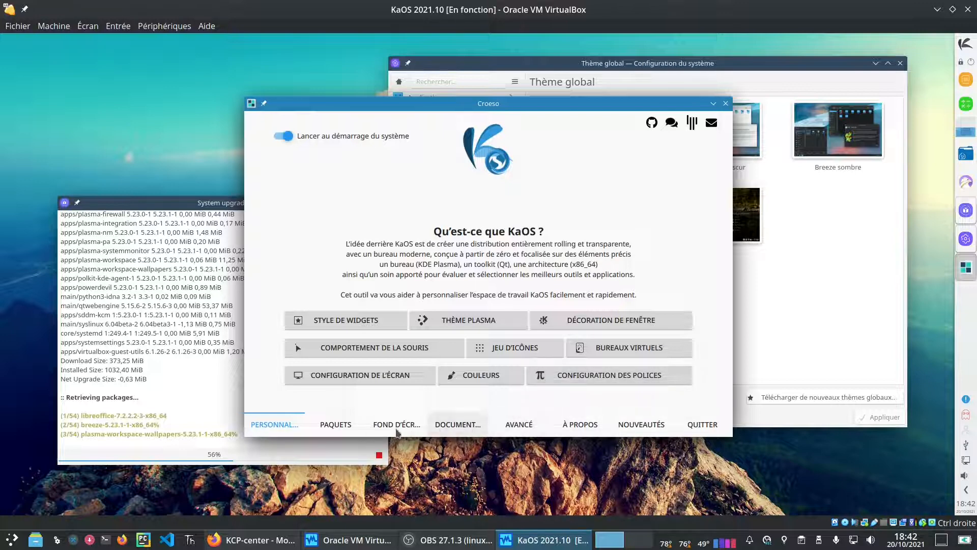
Step: Move through Croeso's pages to Documentation and open the KCP guide in the browser
click(335, 424)
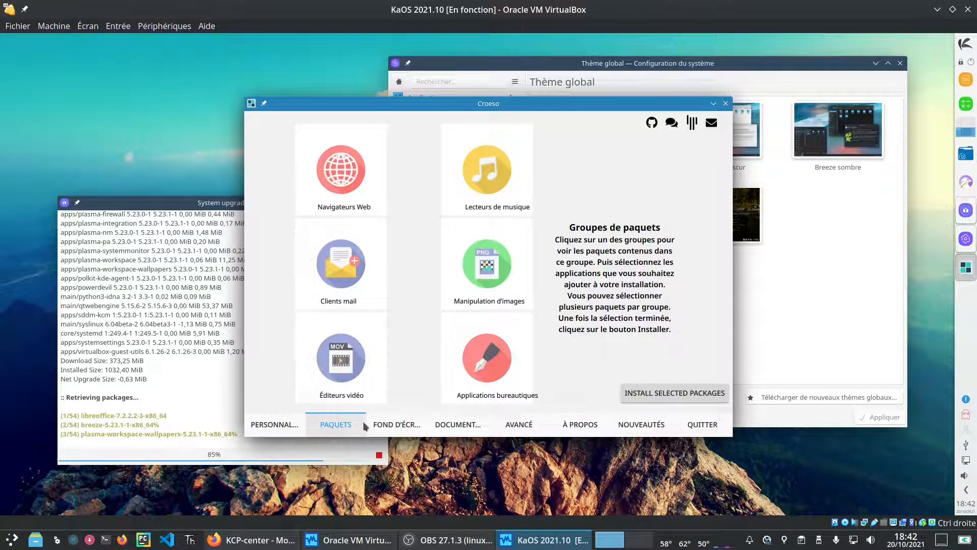
click(237, 424)
click(407, 411)
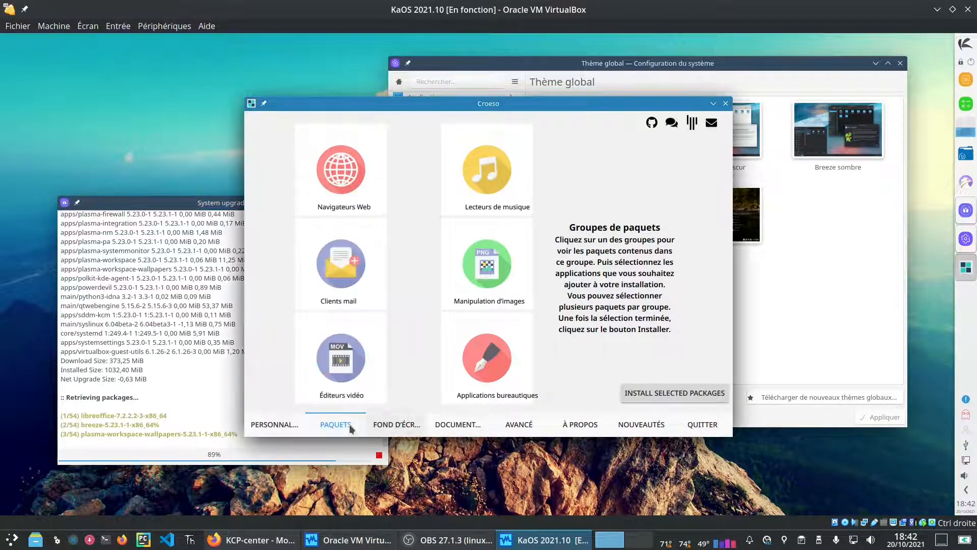
click(272, 425)
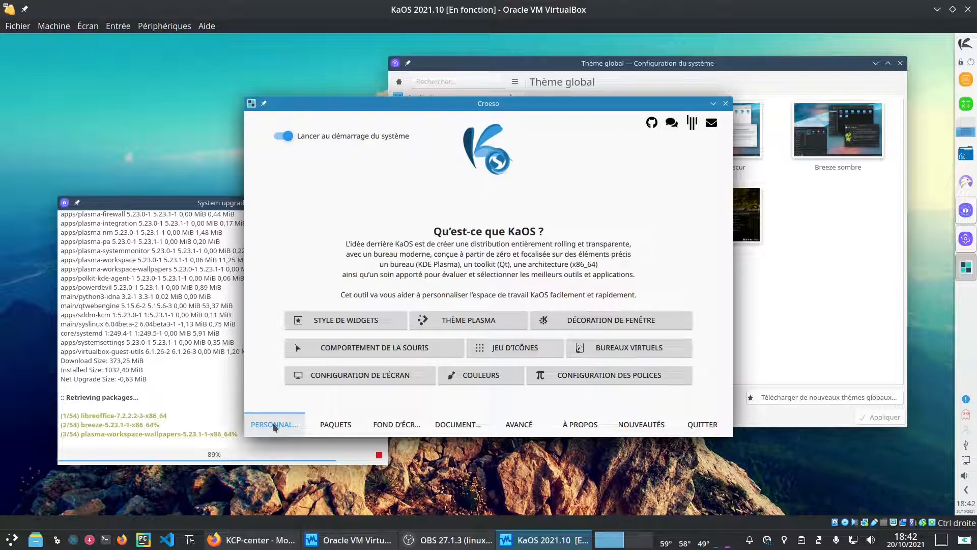
click(528, 425)
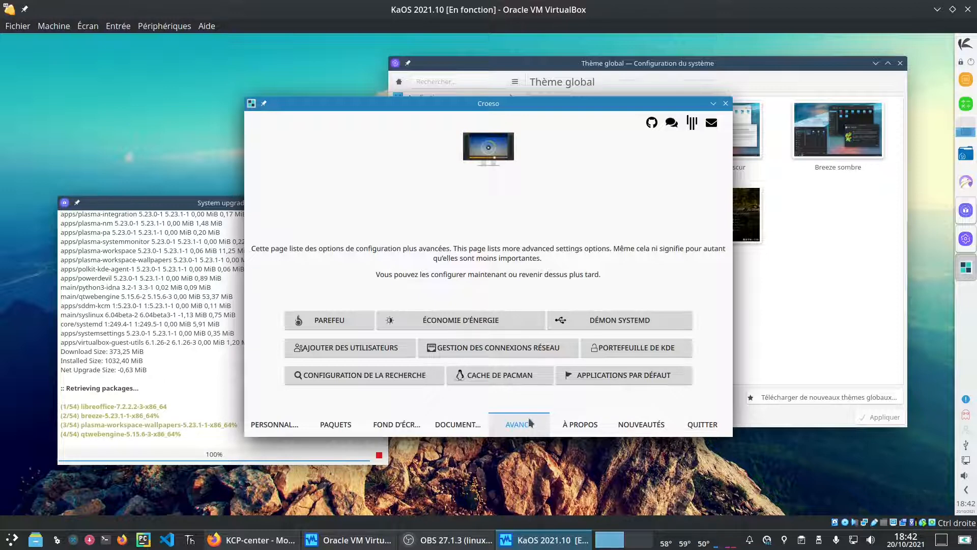
click(455, 424)
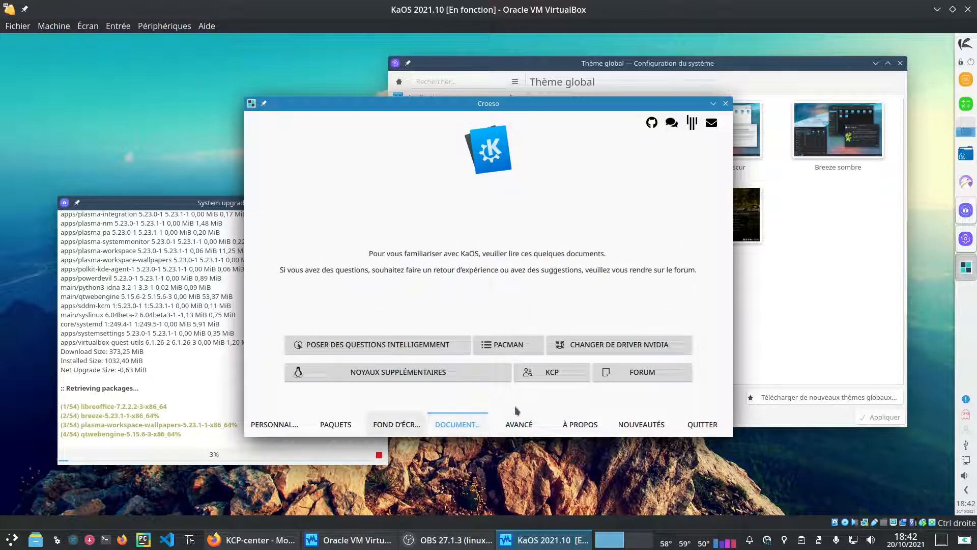
click(560, 378)
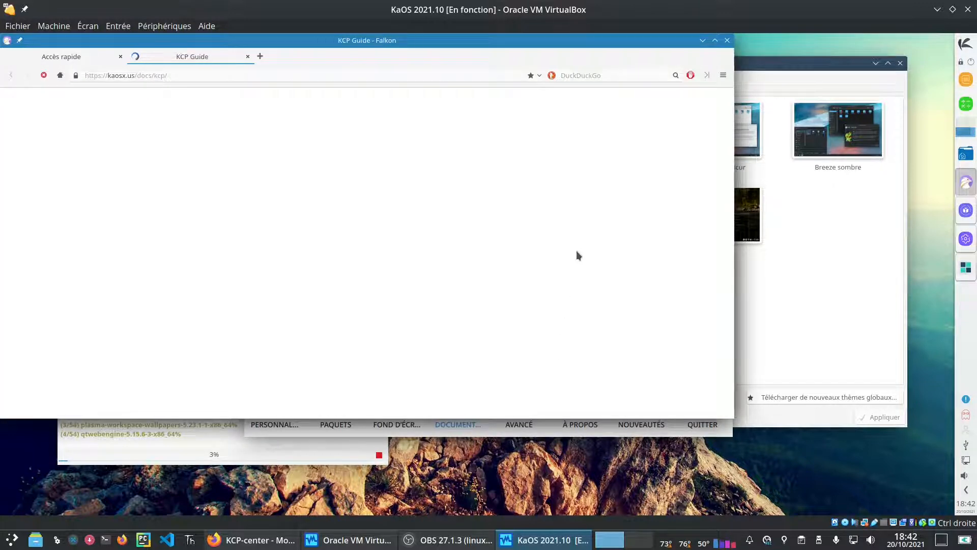
Step: Maximize Falkon, search the KCP site for 'neofet', and open the neofetch package details
click(715, 40)
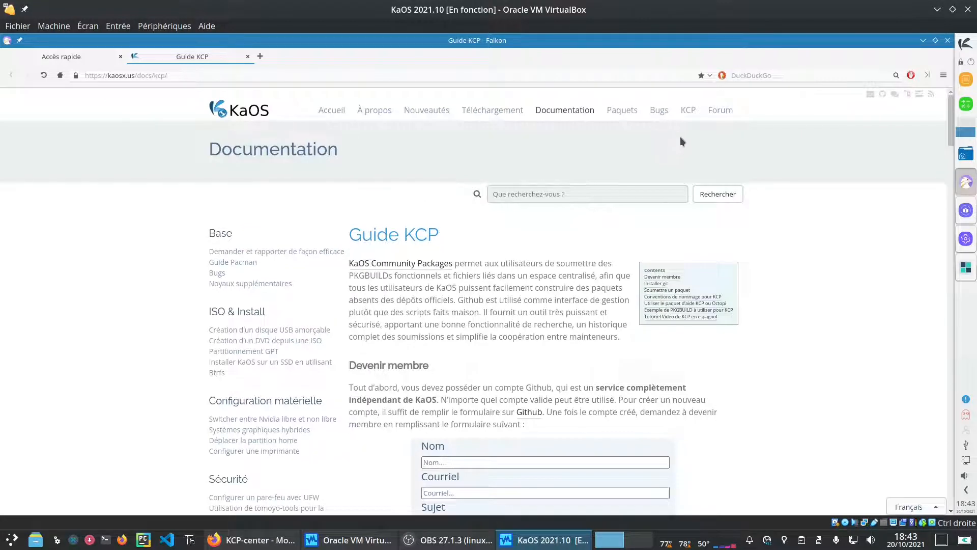
click(692, 109)
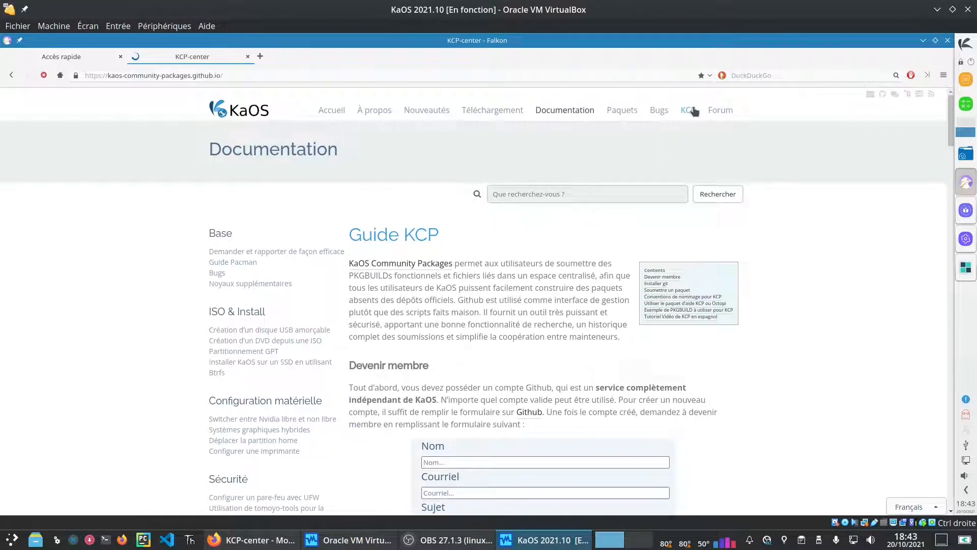
click(641, 169)
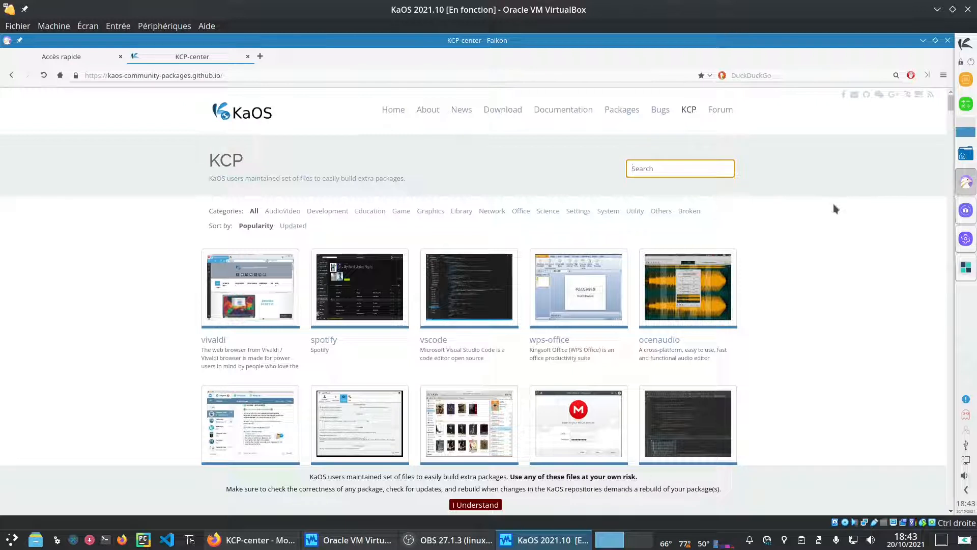
text(neofet)
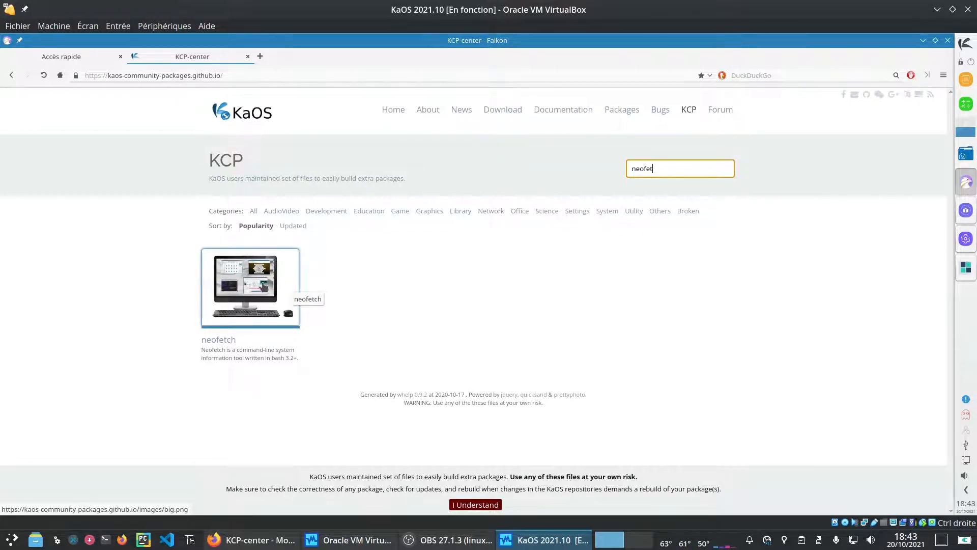
click(249, 286)
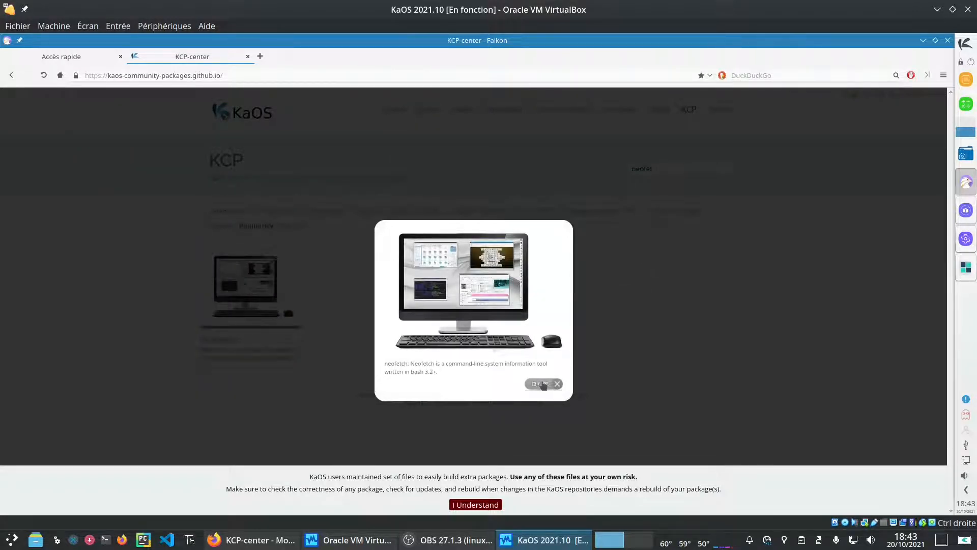
click(554, 384)
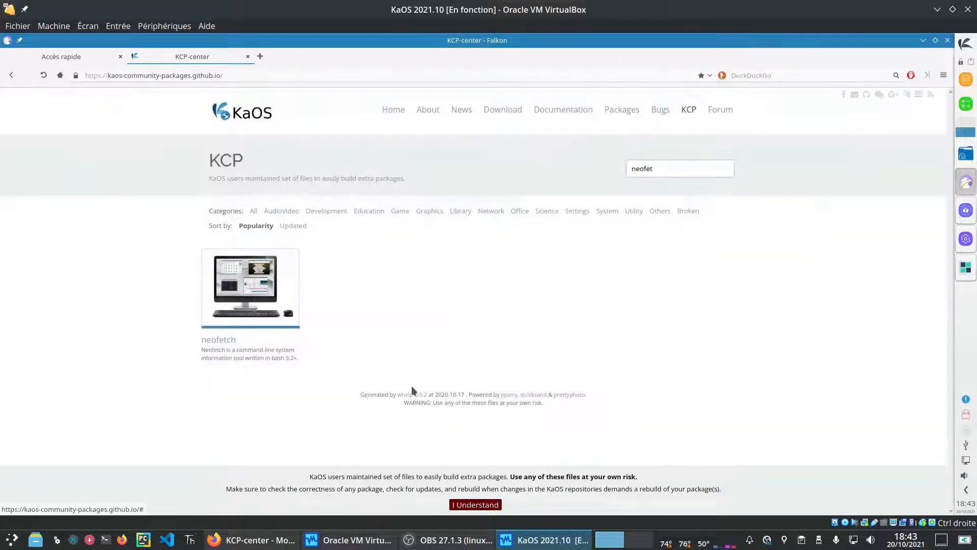
click(219, 344)
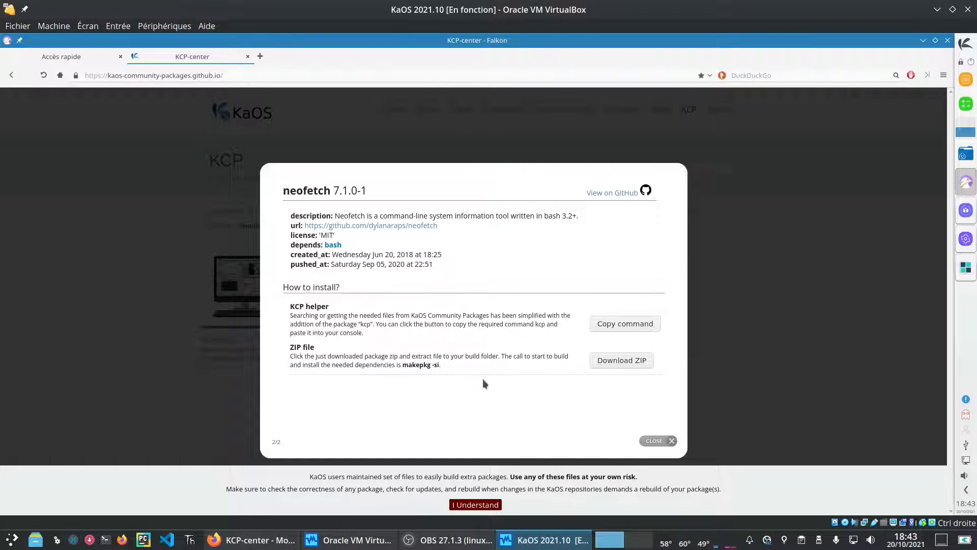
Step: Copy the neofetch kcp install command, paste it into Konsole, and run it
click(625, 326)
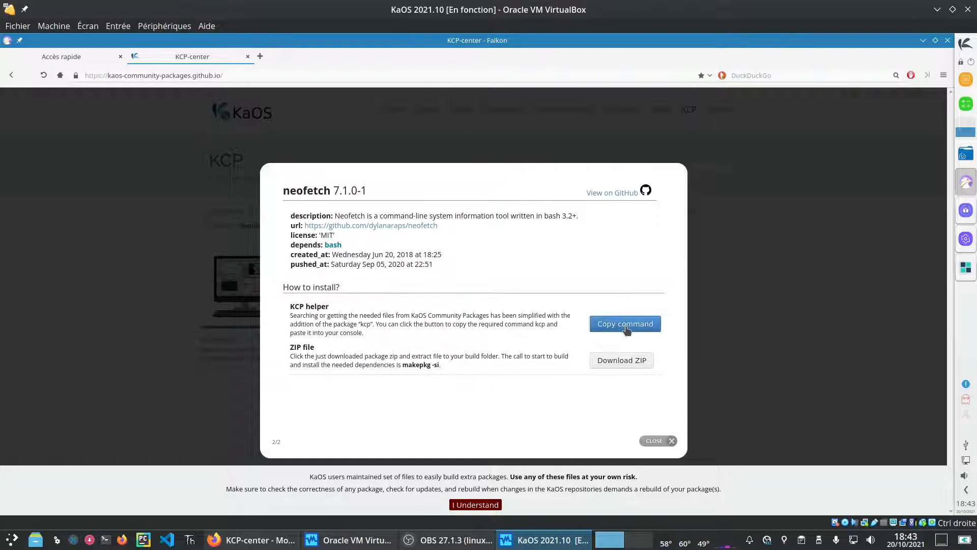
click(966, 46)
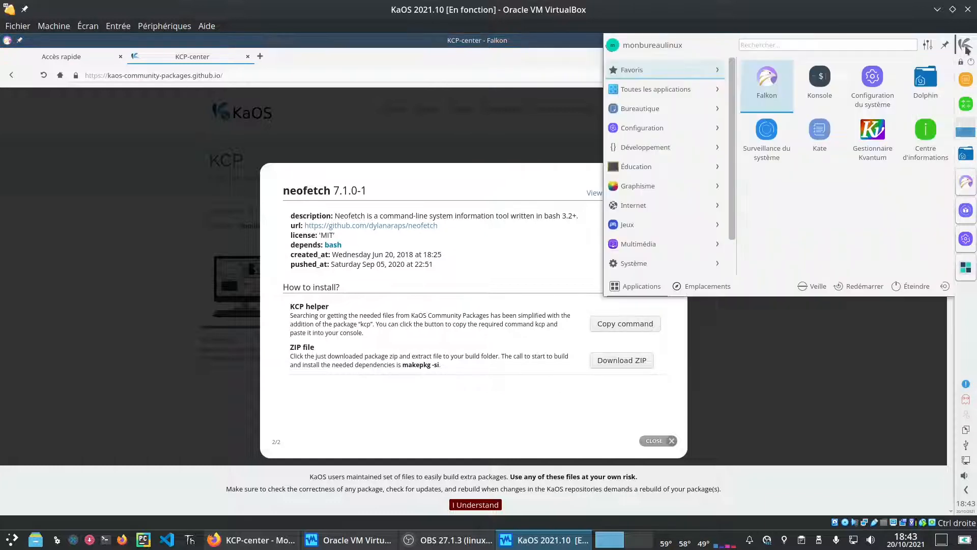
click(818, 86)
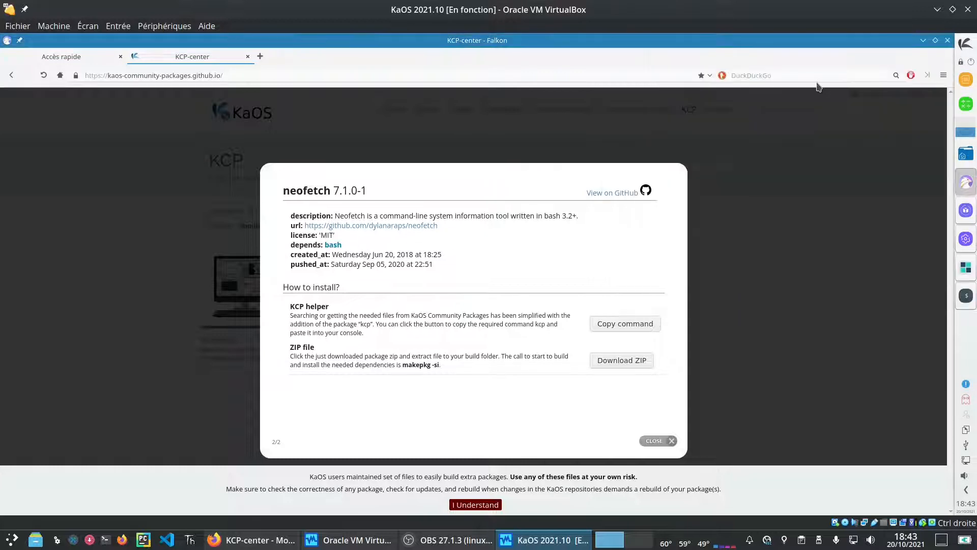
right_click(224, 168)
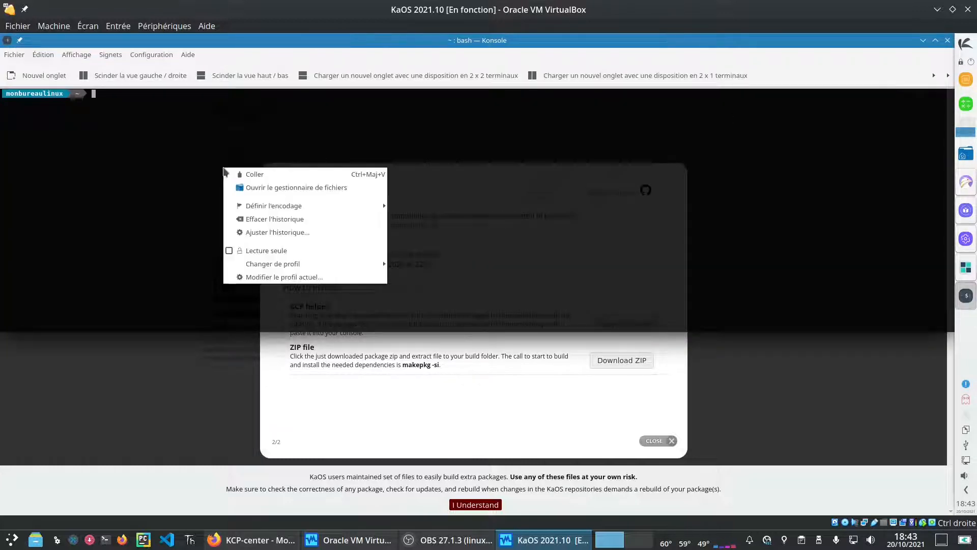
click(282, 174)
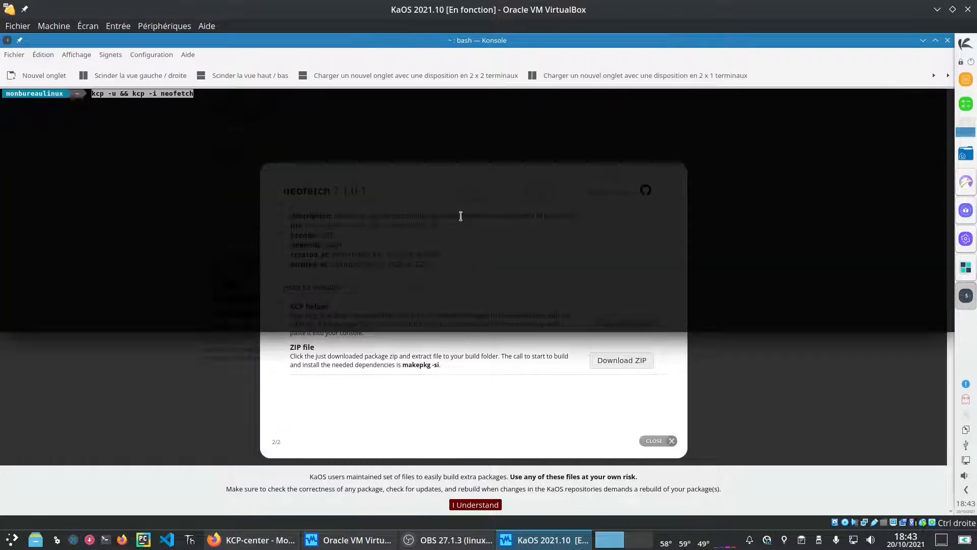
key(Return)
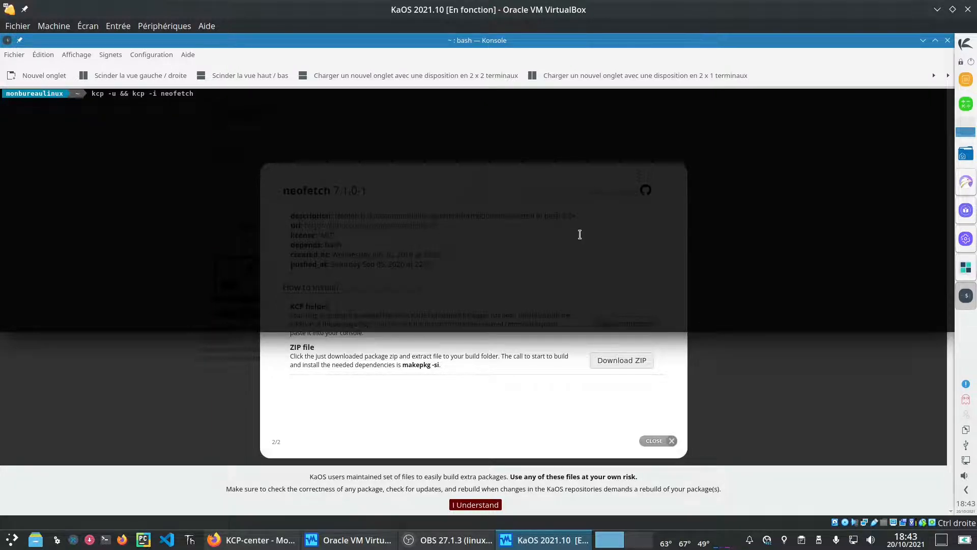
key(Return)
Step: Minimize Falkon, decline editing the PKGBUILD so the build continues, and raise System upgrade
click(469, 506)
click(469, 508)
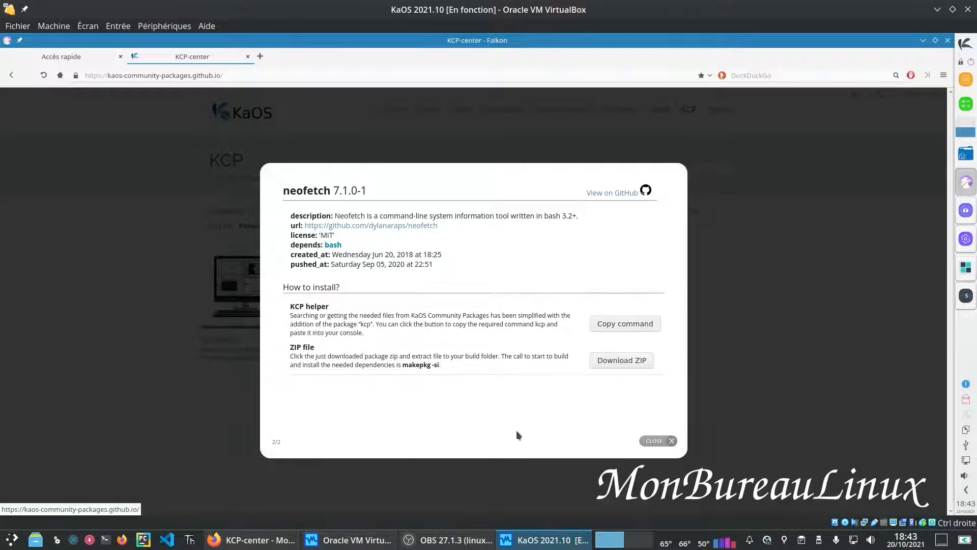
click(923, 42)
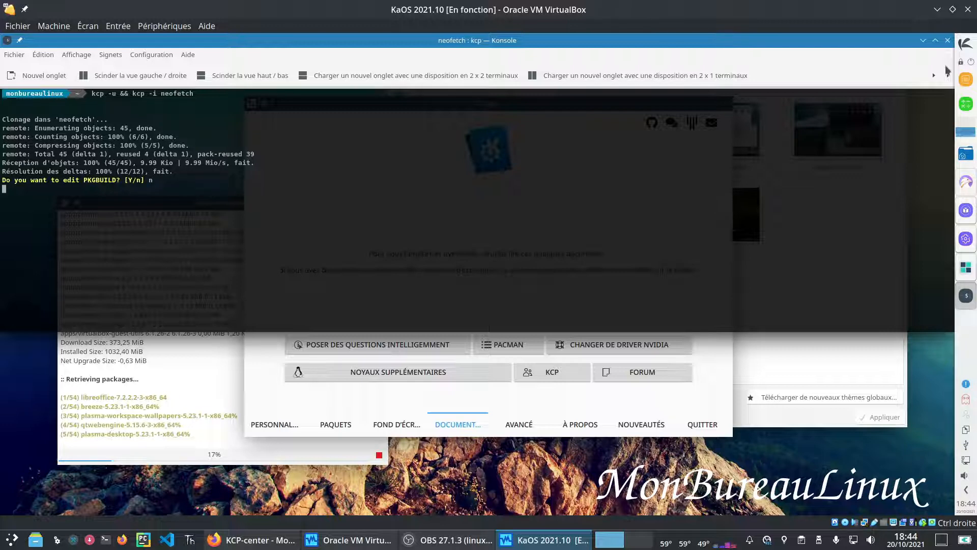
key(Return)
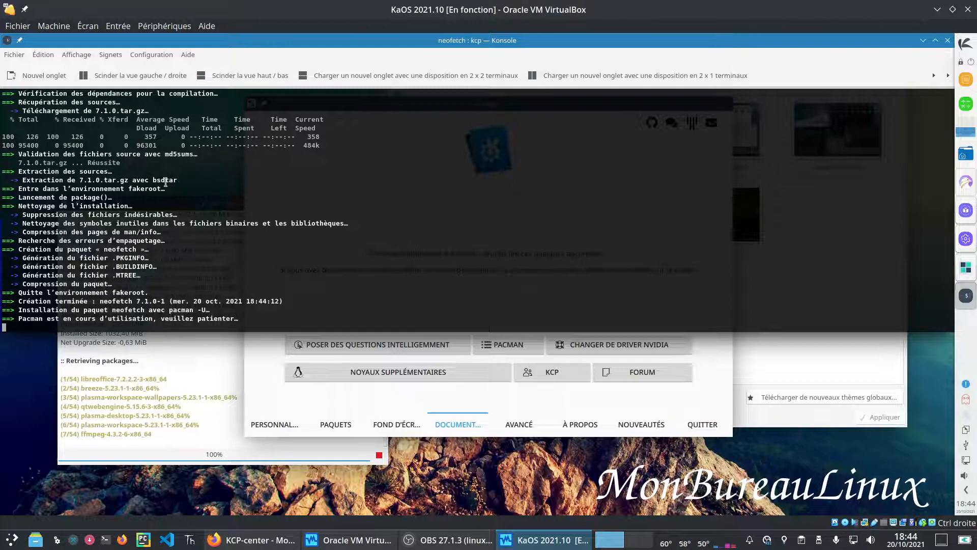
click(202, 348)
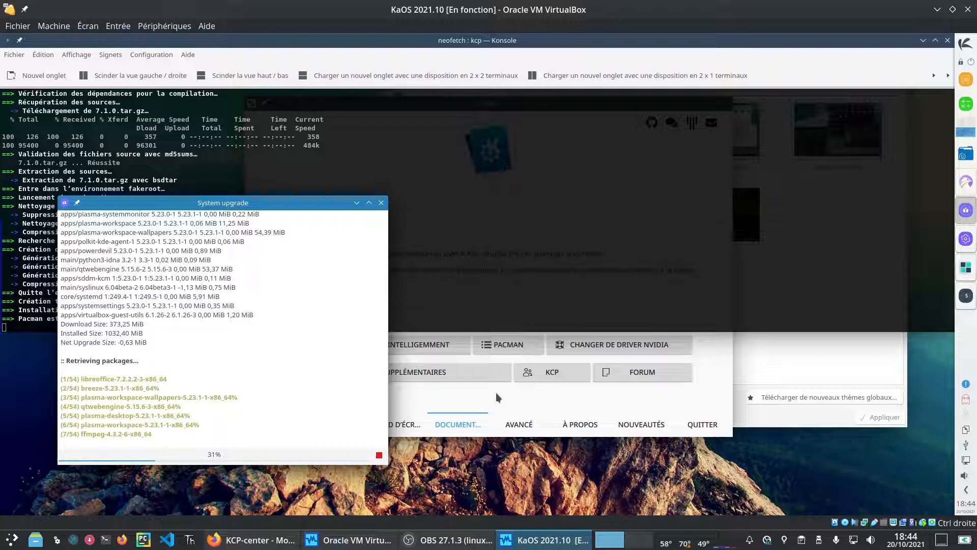
Step: Read the Nvidia driver switching and Guide Pacman pages in Falkon, then close the browser
click(595, 402)
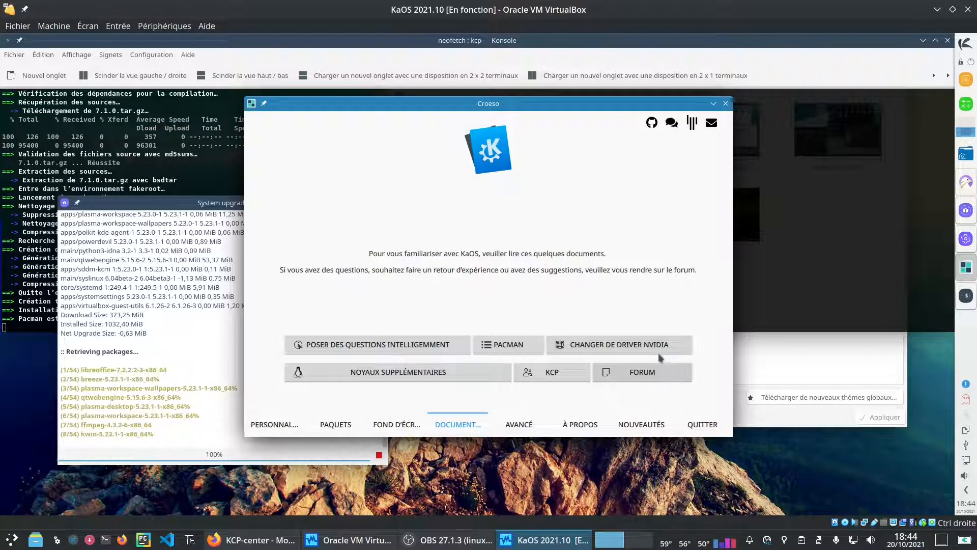
click(613, 350)
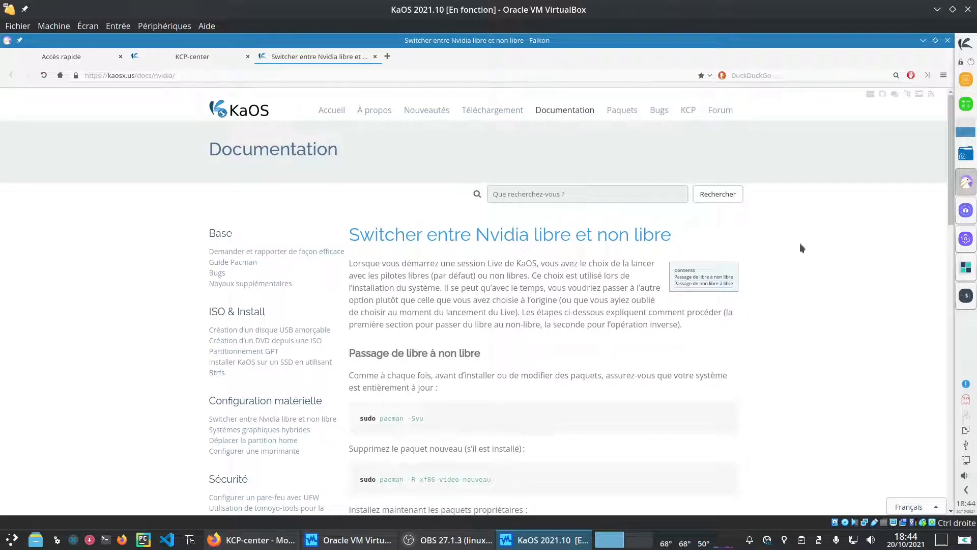
drag(950, 183, 961, 315)
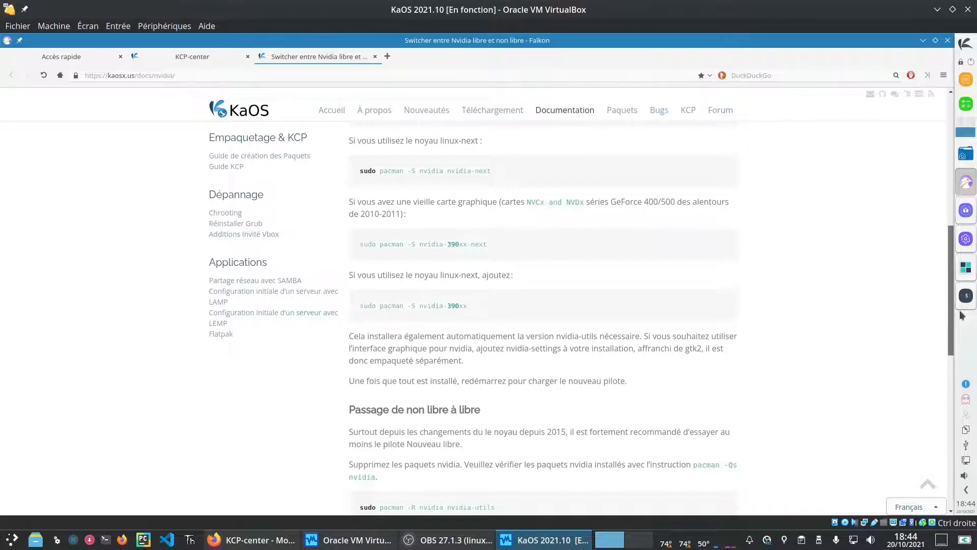
drag(962, 315, 962, 160)
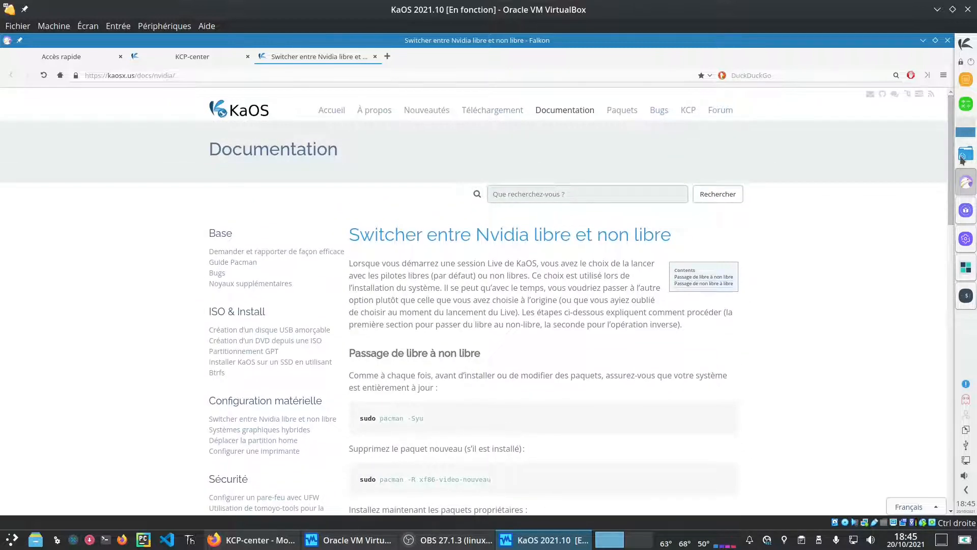
click(230, 262)
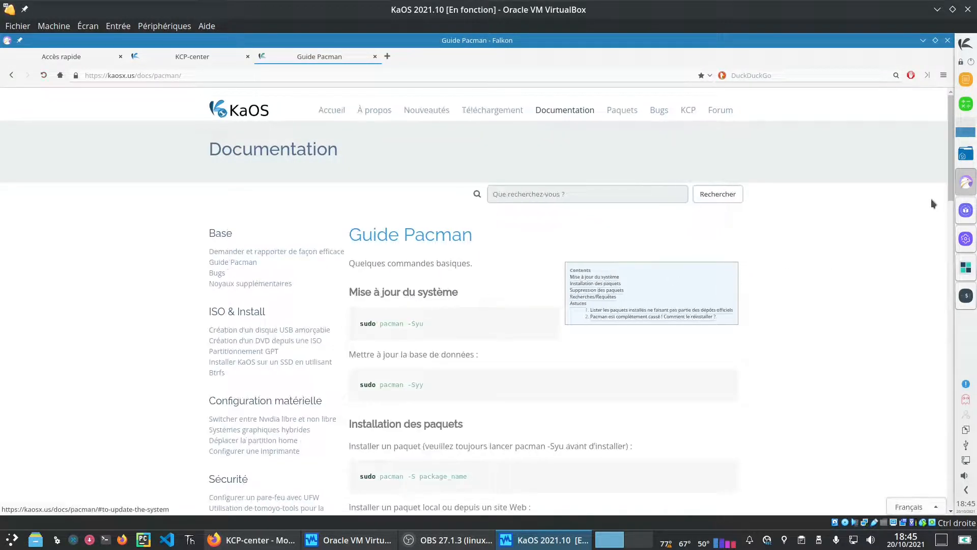
drag(953, 152, 941, 19)
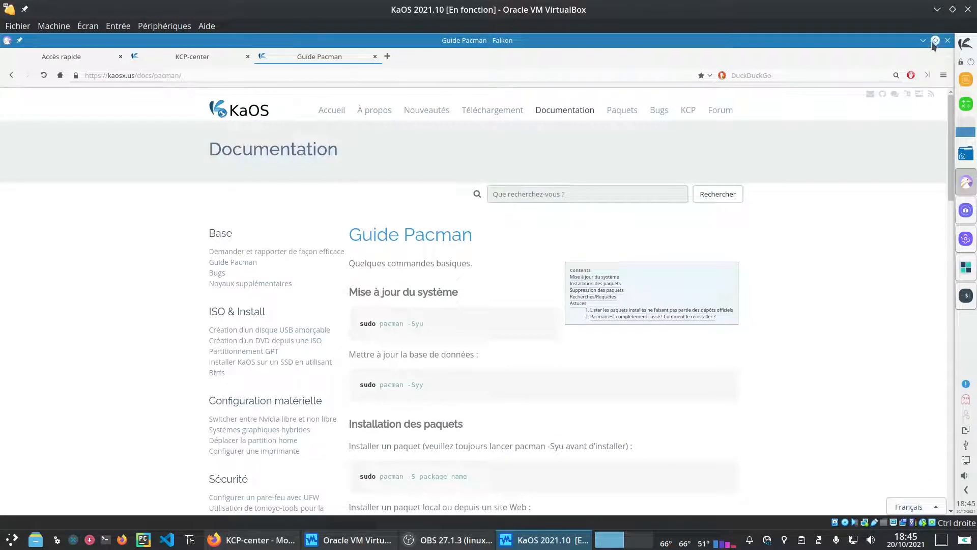
click(947, 40)
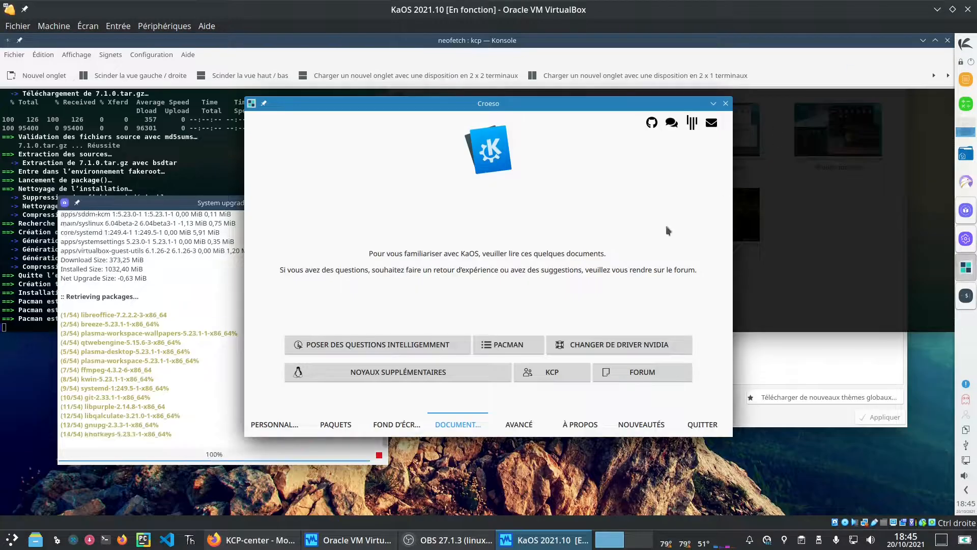
Step: Close Croeso and flip between the host's virtual desktops using the pager
click(725, 103)
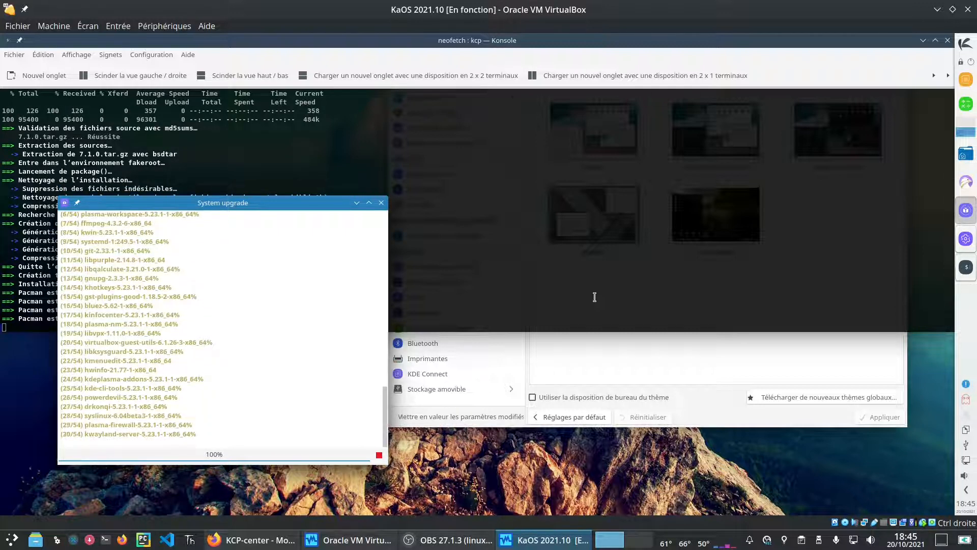
click(634, 544)
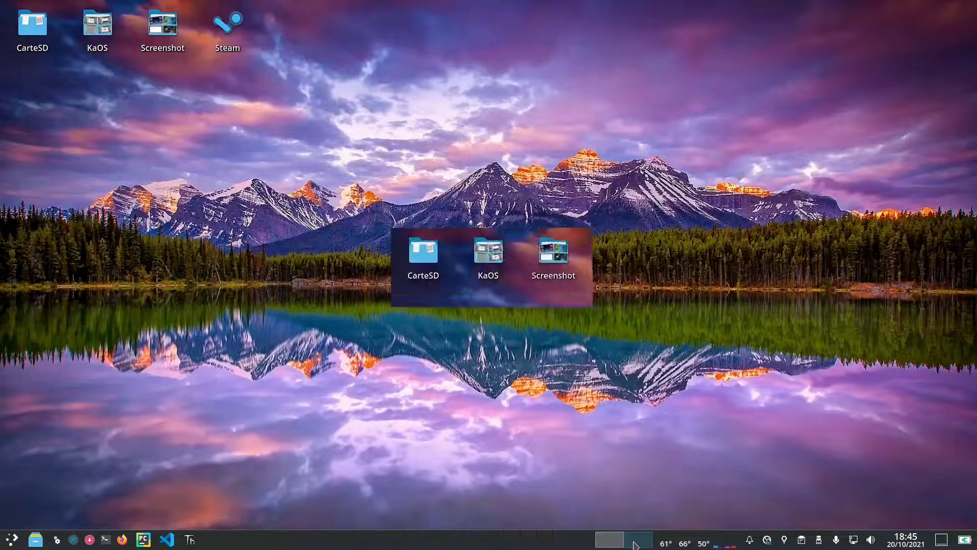
click(605, 543)
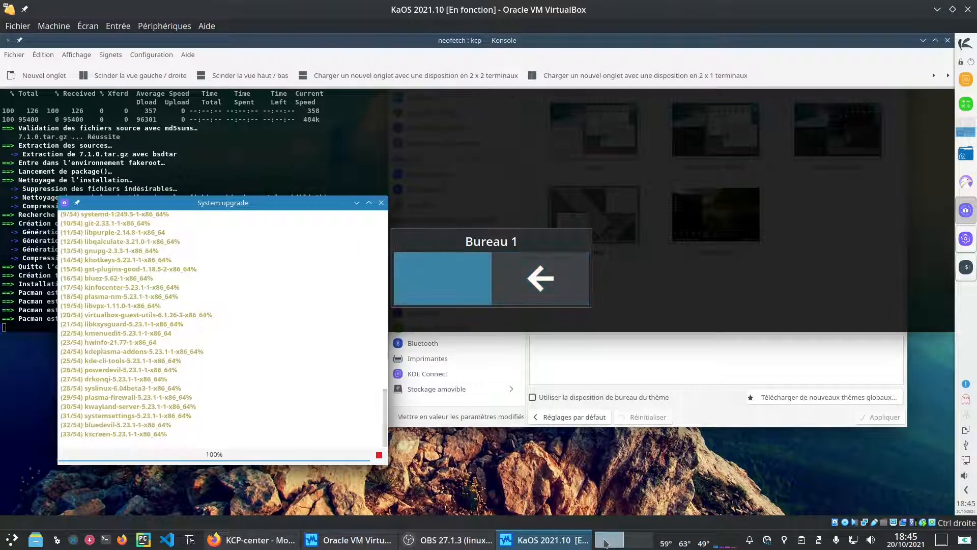
click(636, 542)
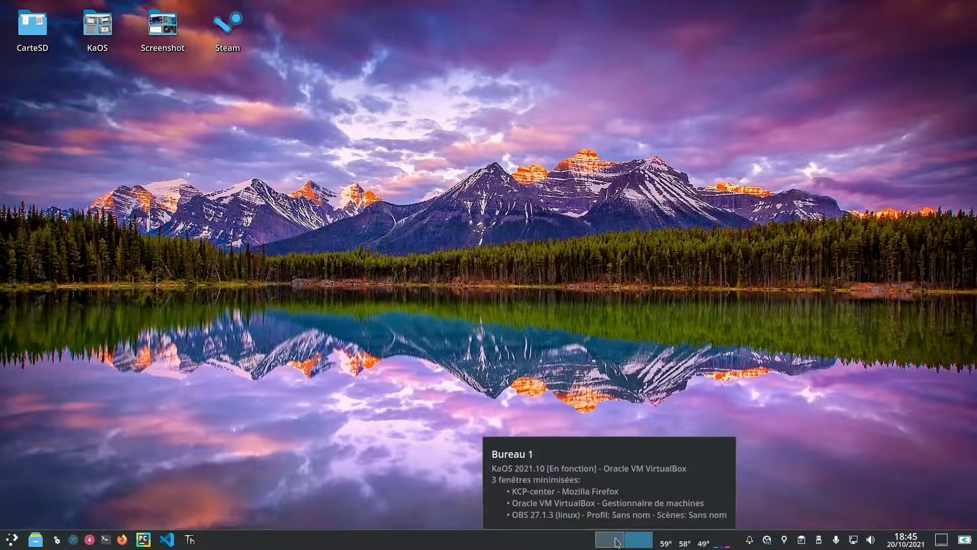
click(618, 542)
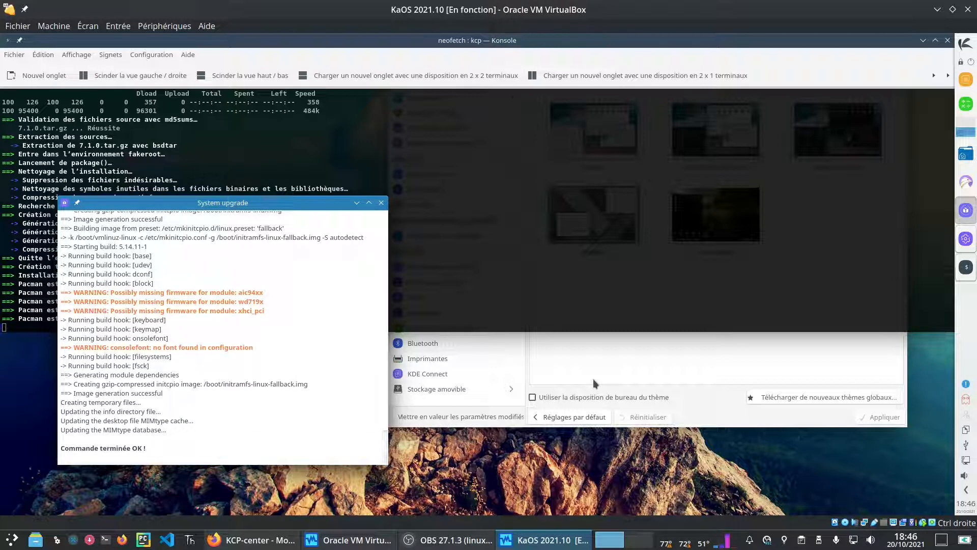
Step: Close the finished System upgrade window and authorize and confirm the neofetch installation
click(382, 202)
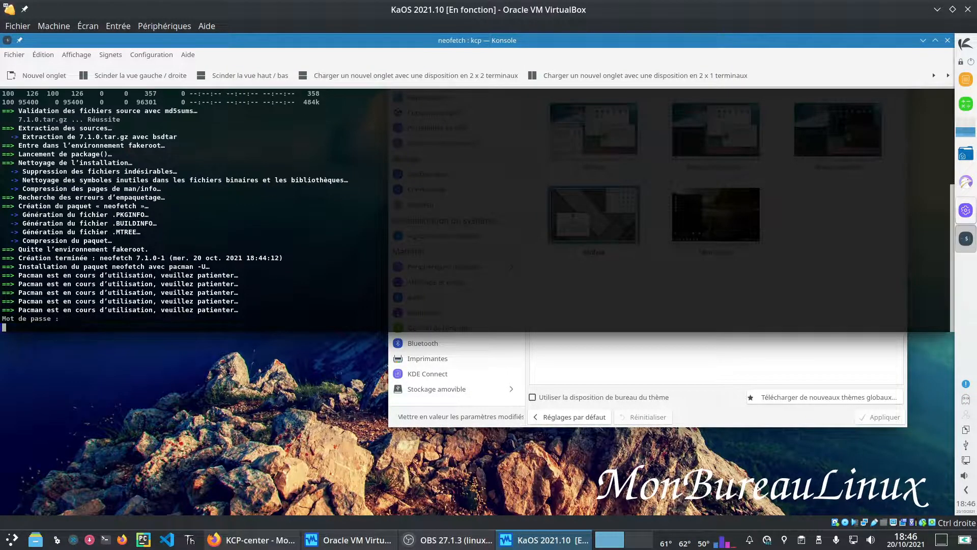
key(Return)
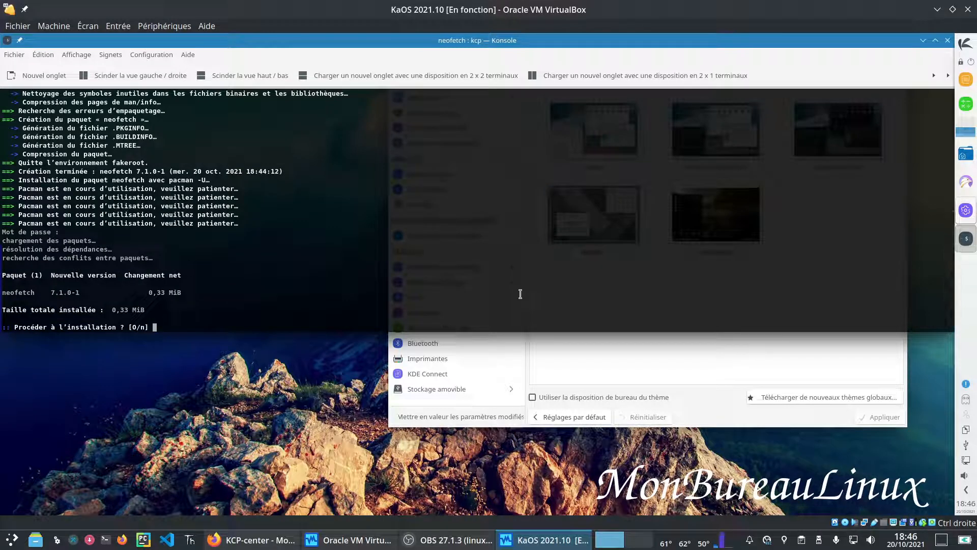
key(Return)
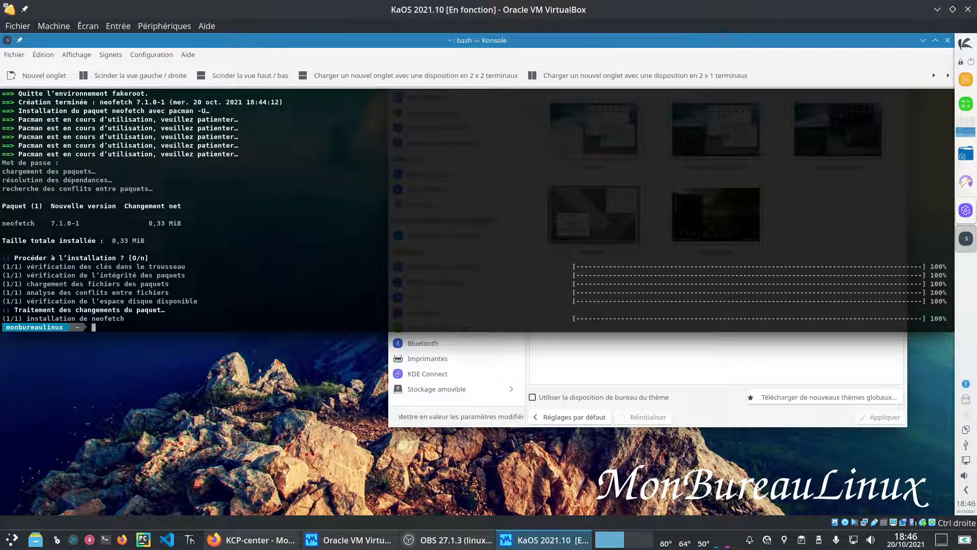
Step: Enlarge the terminal font, clear the screen, and enter the neofetch command
key(ctrl+plus)
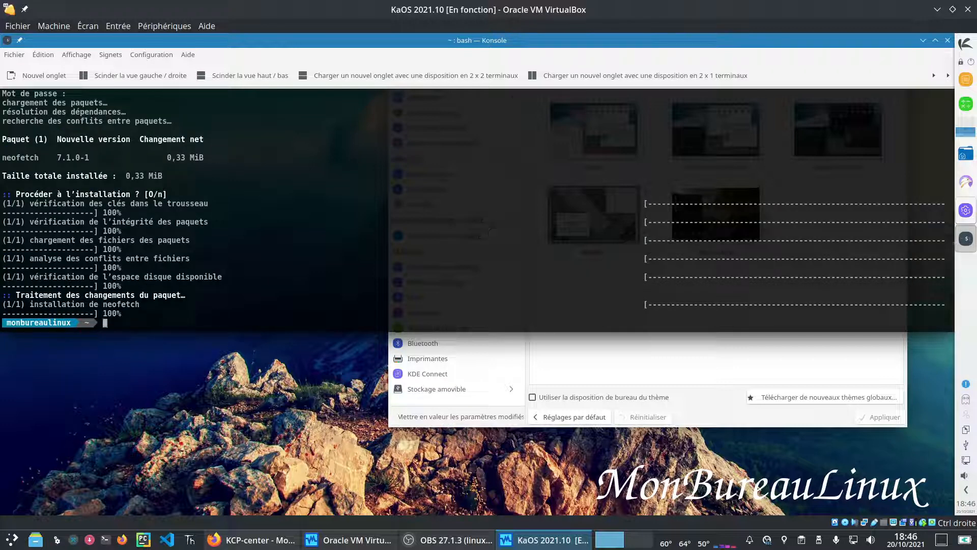
key(ctrl+l)
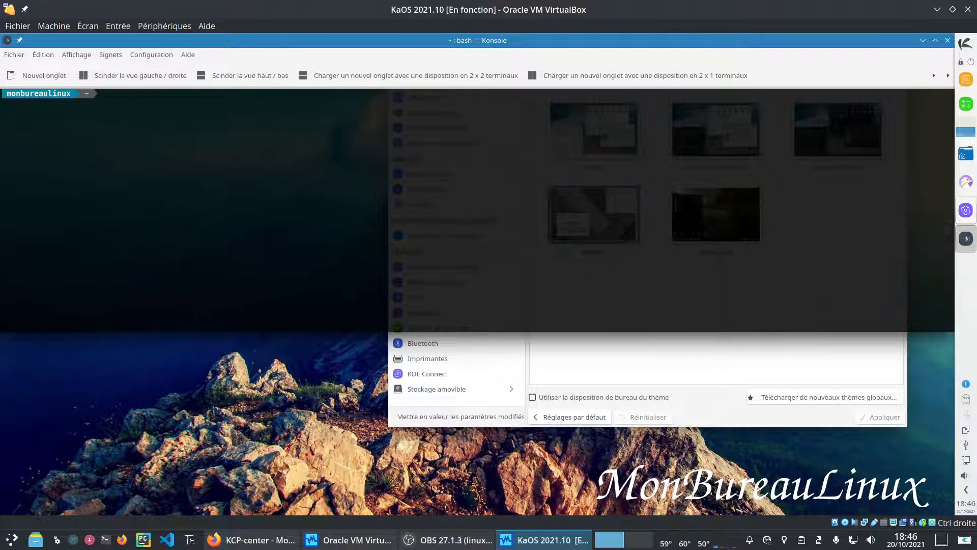
text(neofetch)
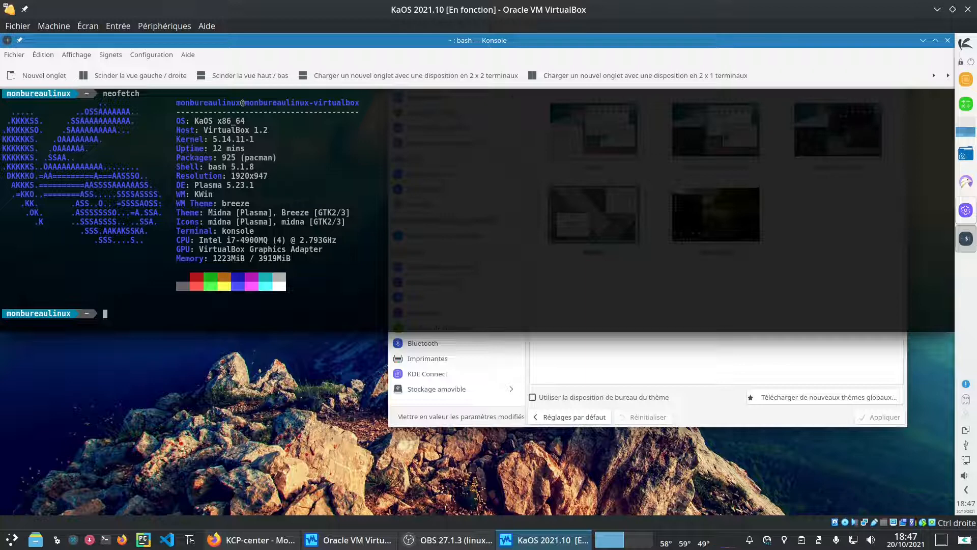
Step: Close the terminal, then open LibreOffice Writer to check it is still in English, and close it
click(947, 40)
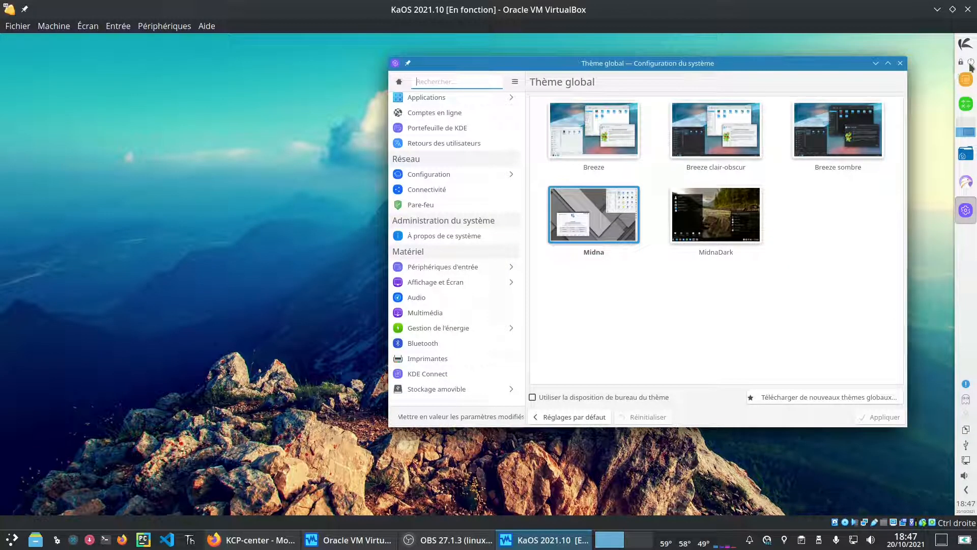
click(967, 46)
mouse_move(657, 112)
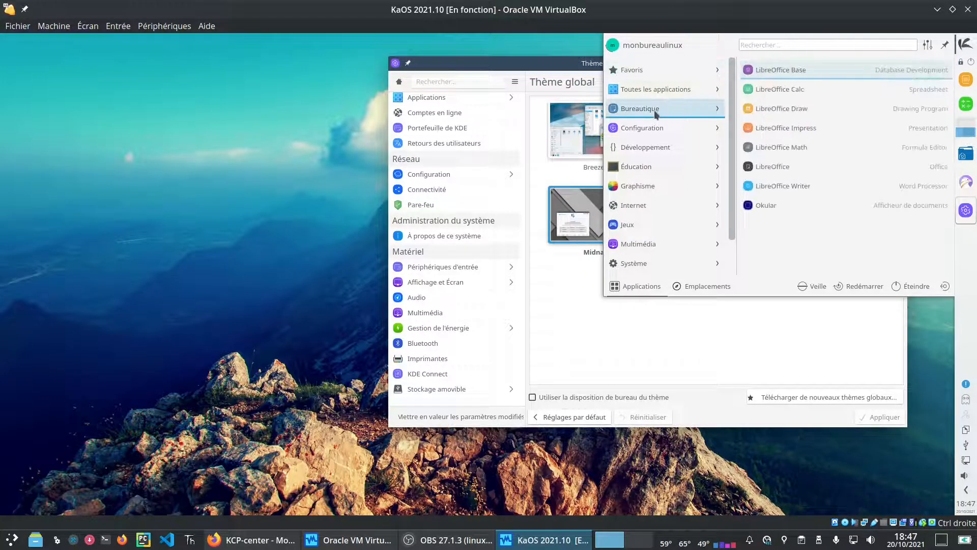
click(819, 185)
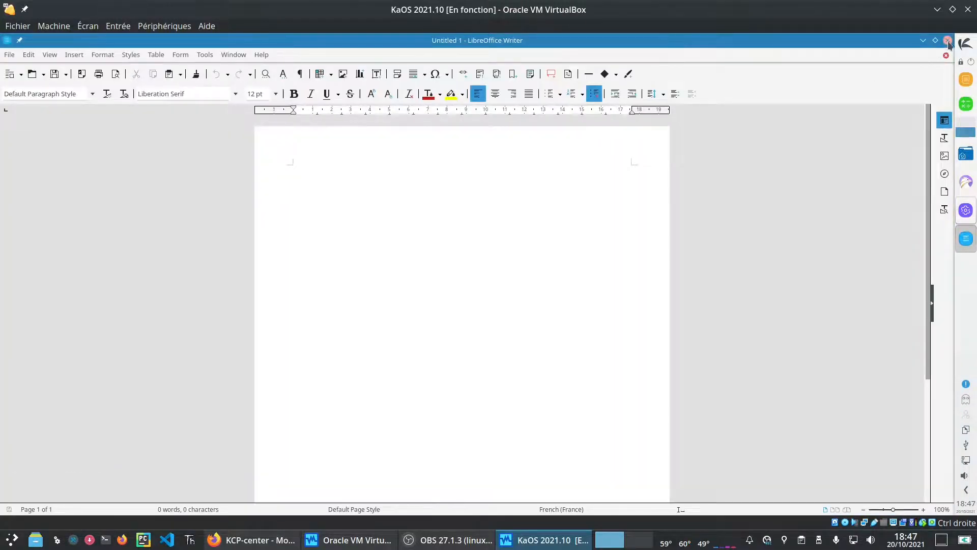
click(947, 42)
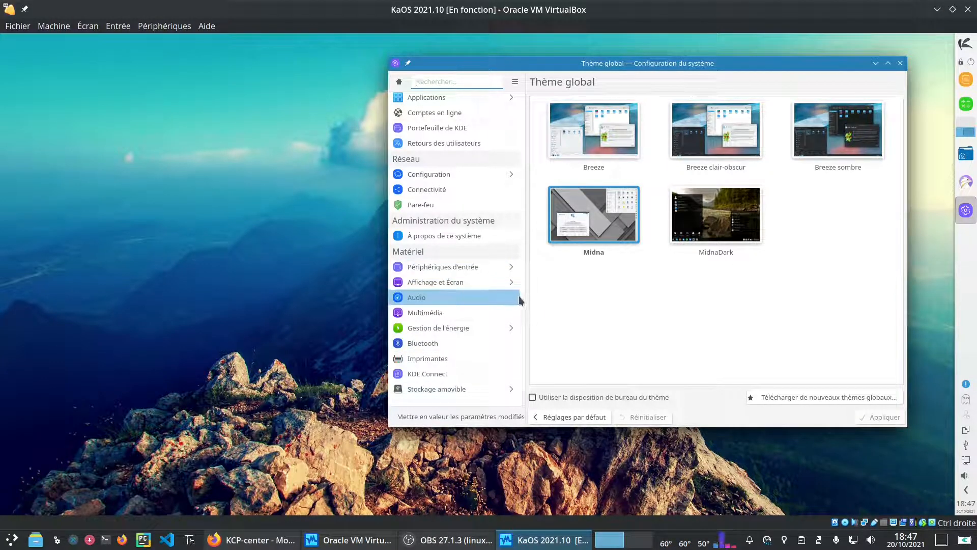
Step: In Regional Settings > Language, add français as default, remove American English, and apply
drag(520, 295, 528, 198)
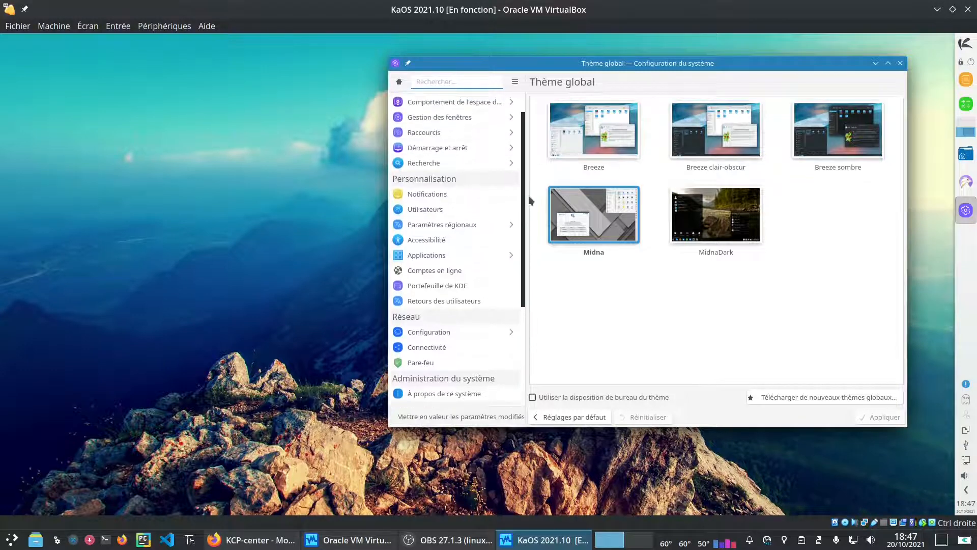
click(445, 227)
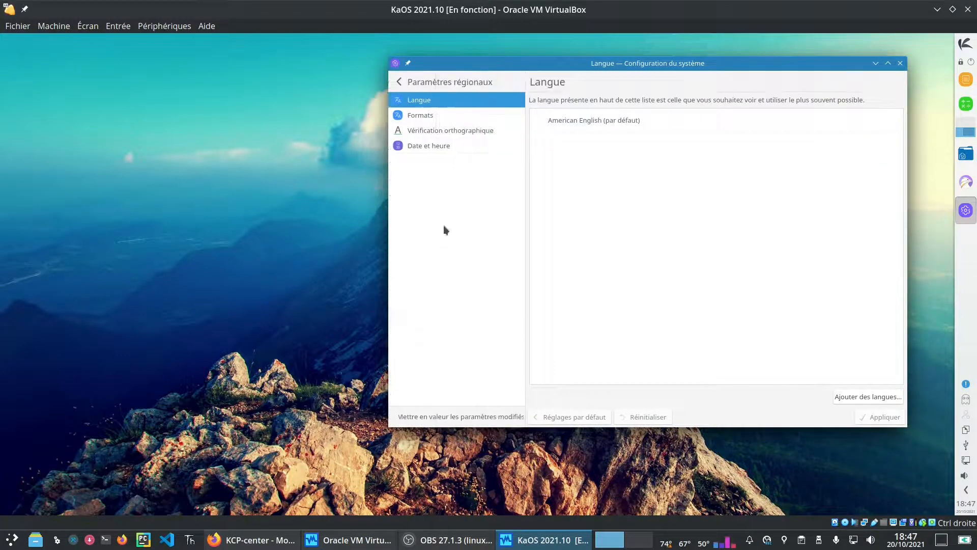
click(870, 396)
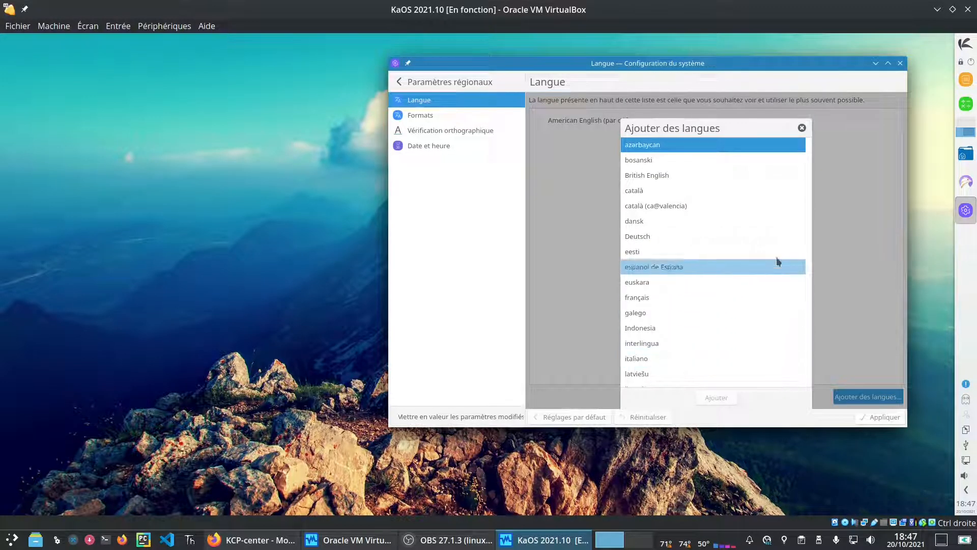
drag(810, 170, 806, 148)
click(636, 216)
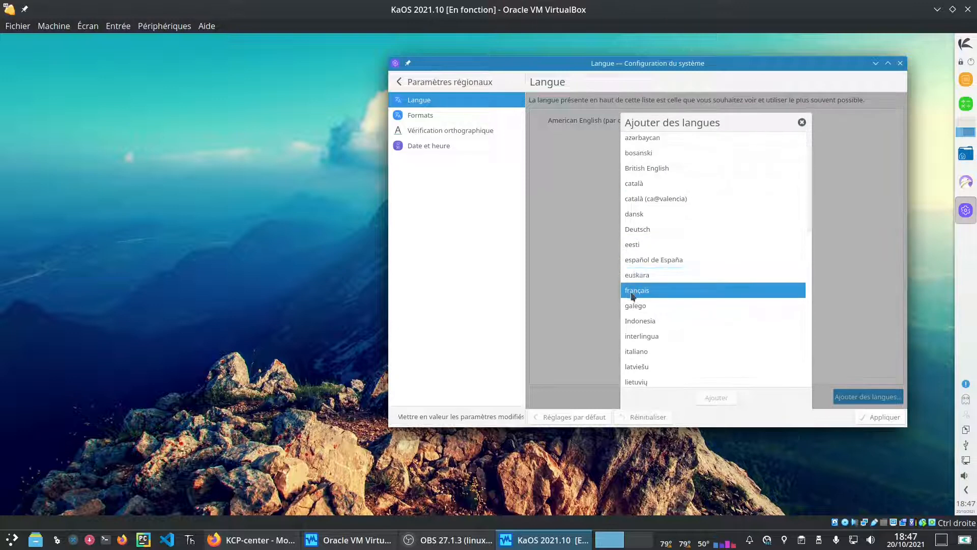
click(716, 399)
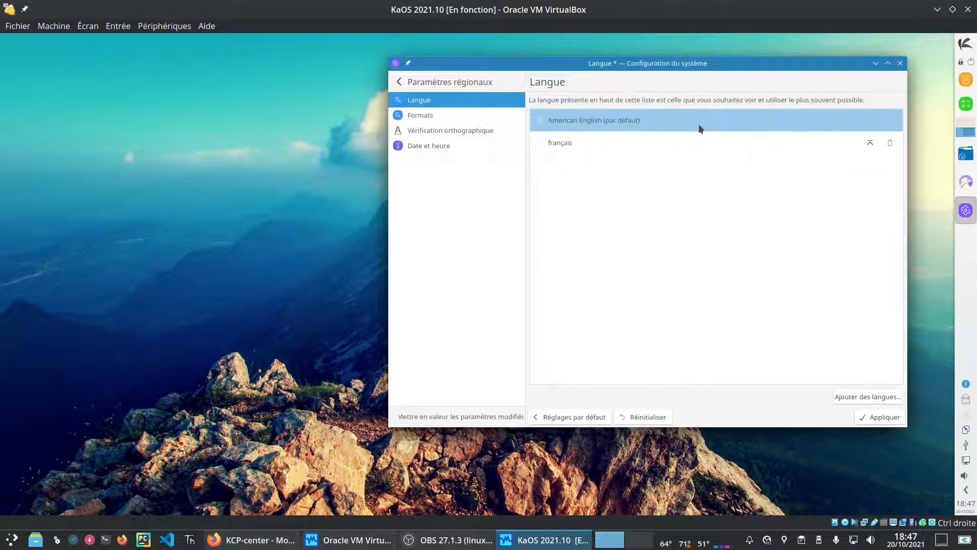
click(871, 144)
click(891, 142)
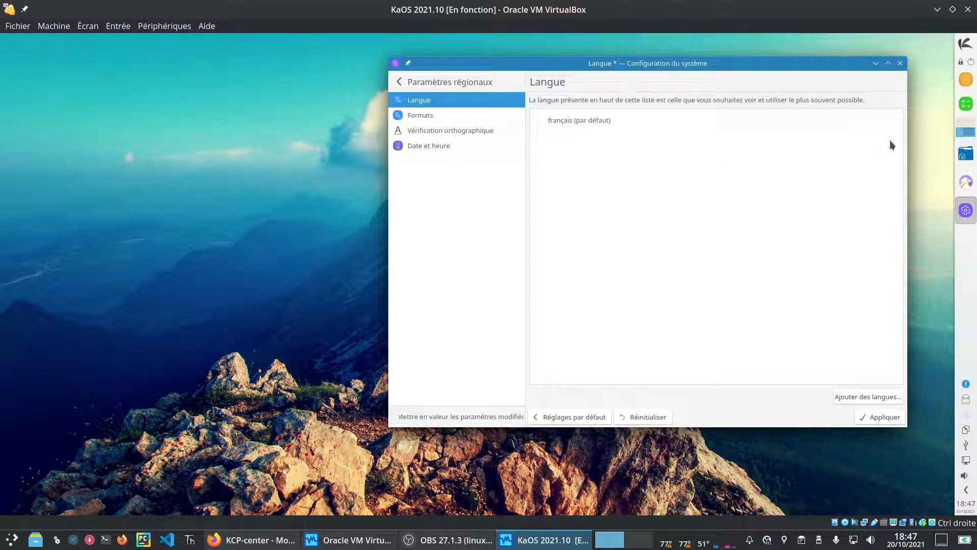
click(884, 417)
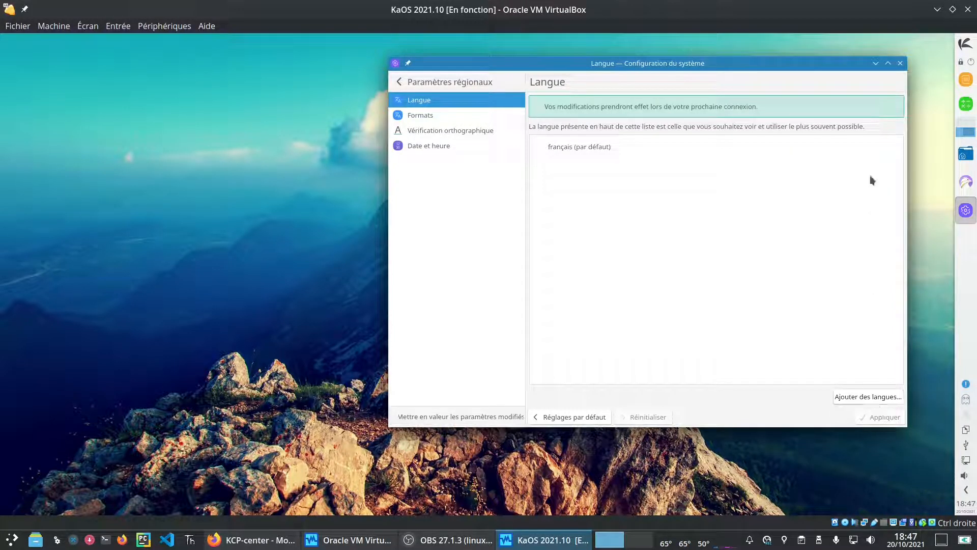
click(901, 63)
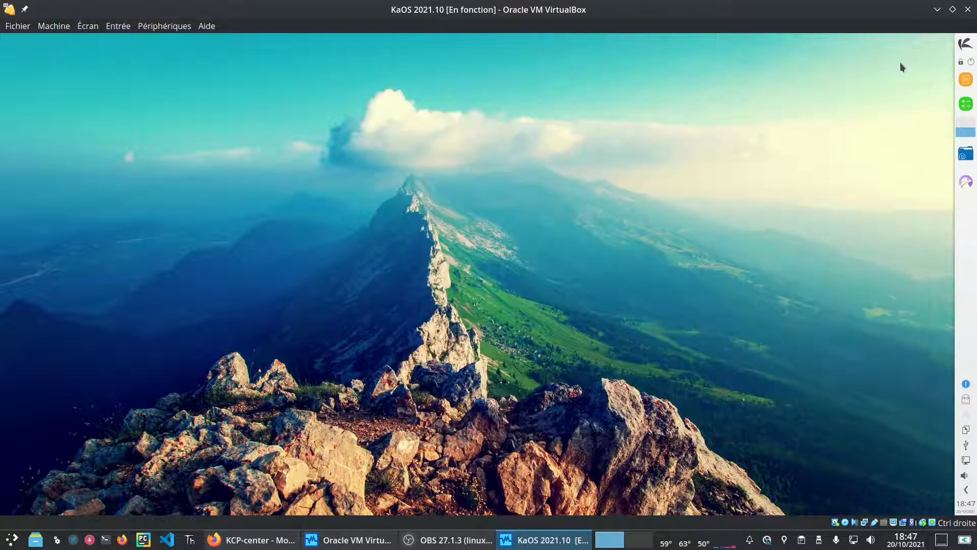
Step: Restart the KaOS guest, boot the default kernel entry, and log back in with the password
click(965, 44)
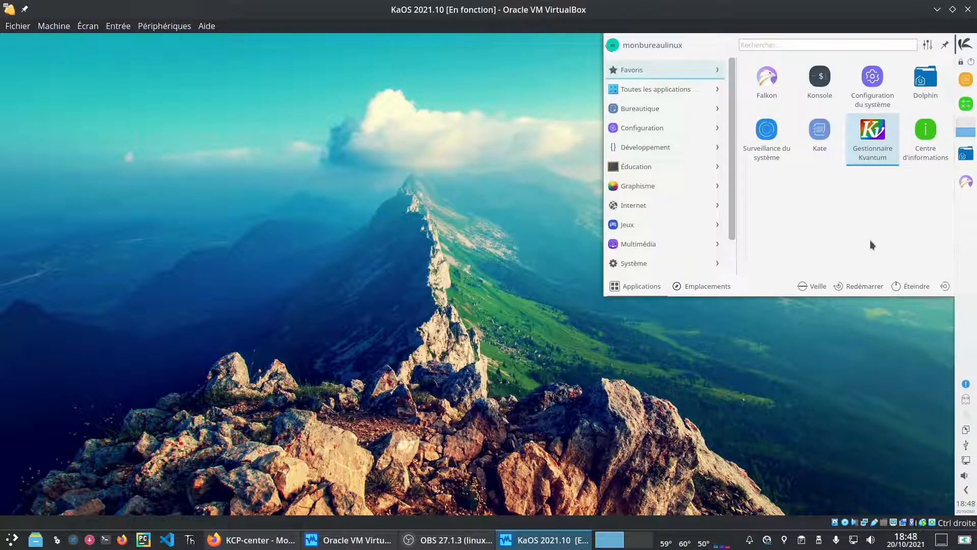
click(852, 287)
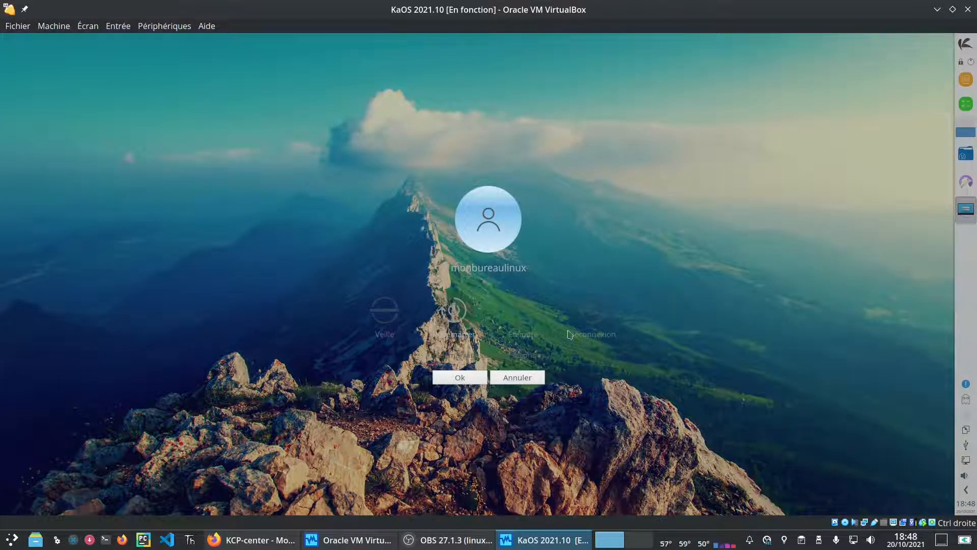
click(458, 318)
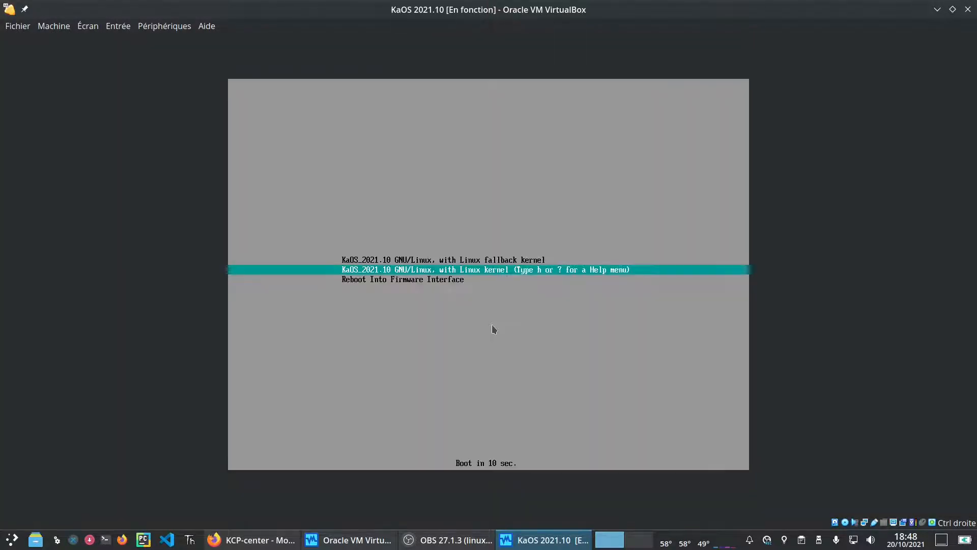
key(Return)
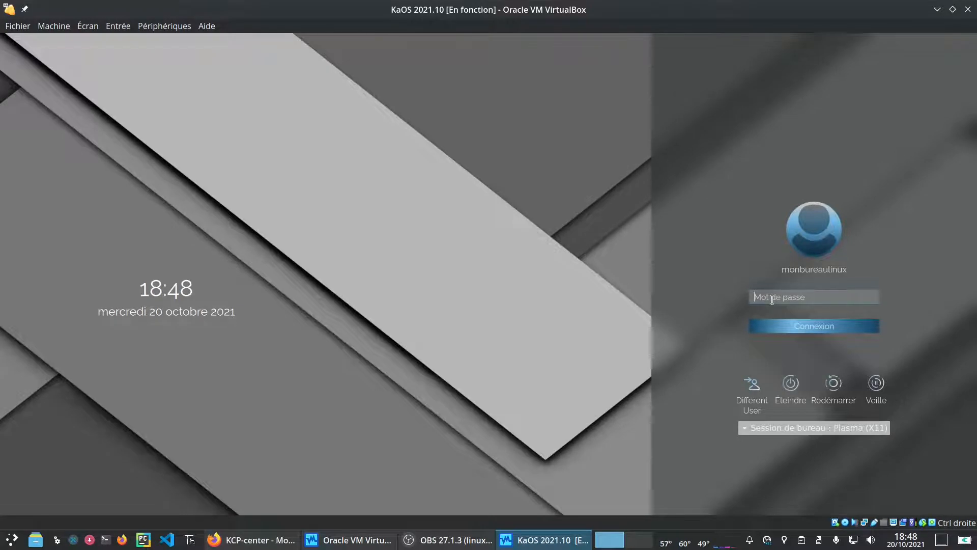
text(•••)
key(Return)
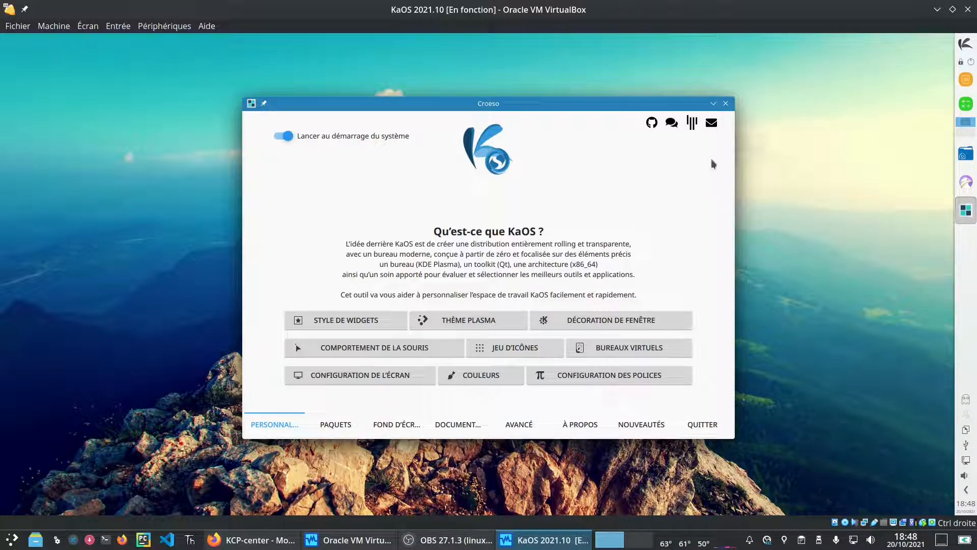
Step: Close Croeso, launch LibreOffice Writer from Bureautique, and open Octopi from the tray icon
click(725, 103)
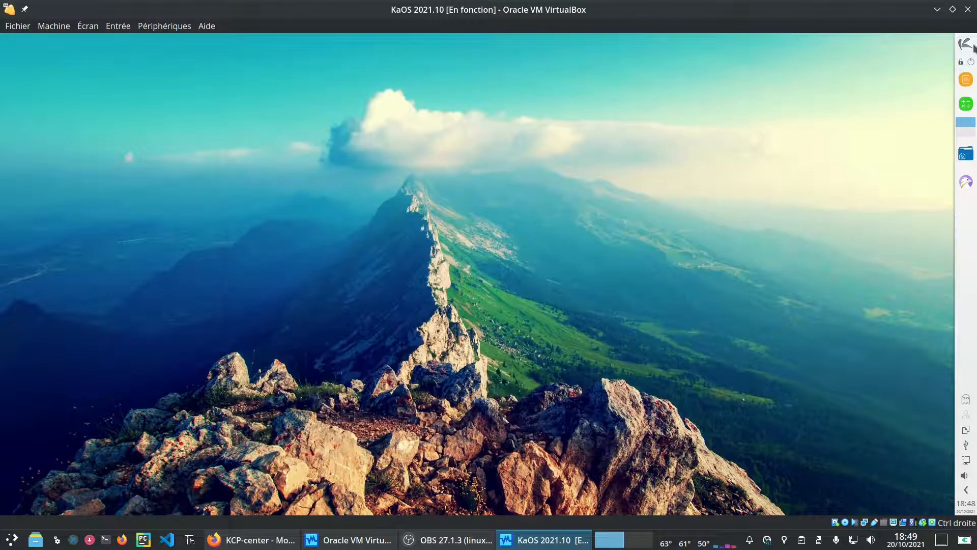
click(965, 44)
mouse_move(666, 110)
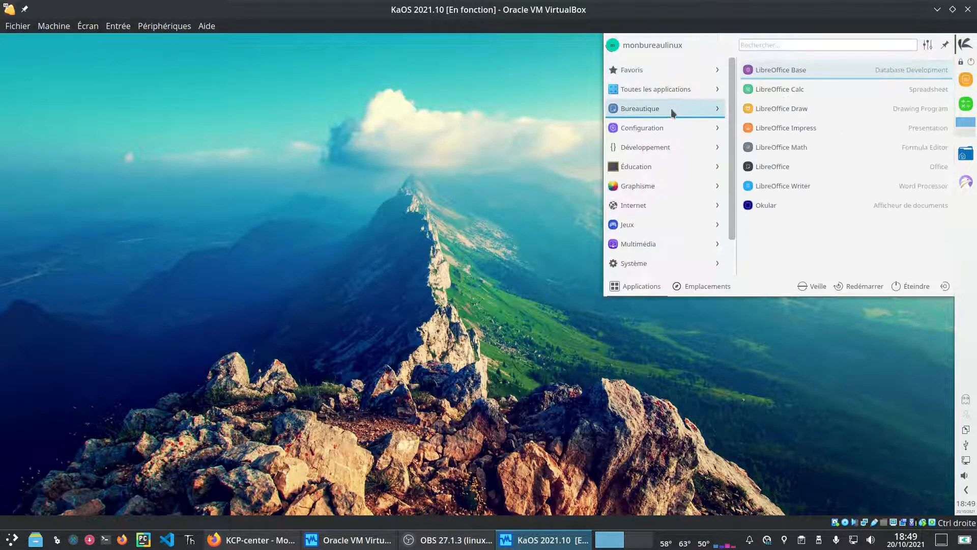
click(846, 187)
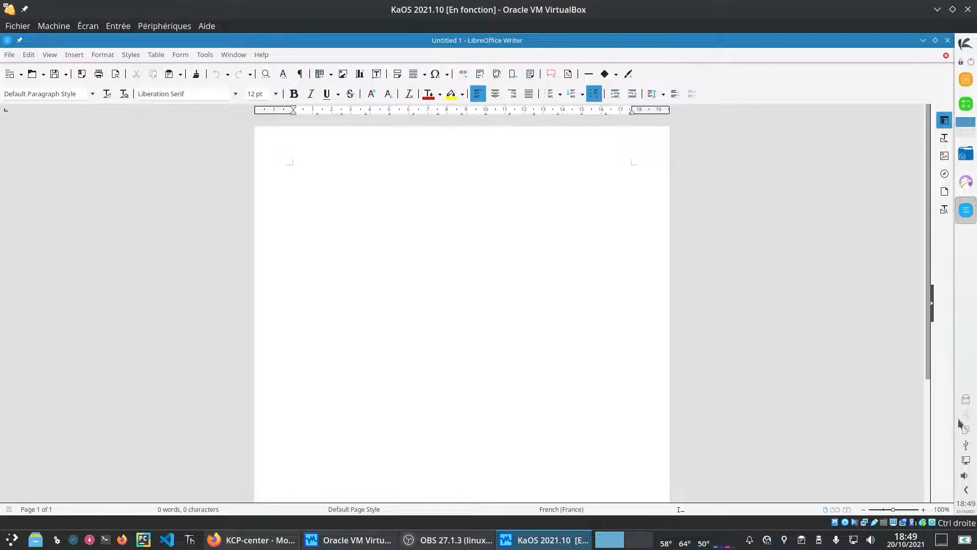
click(965, 401)
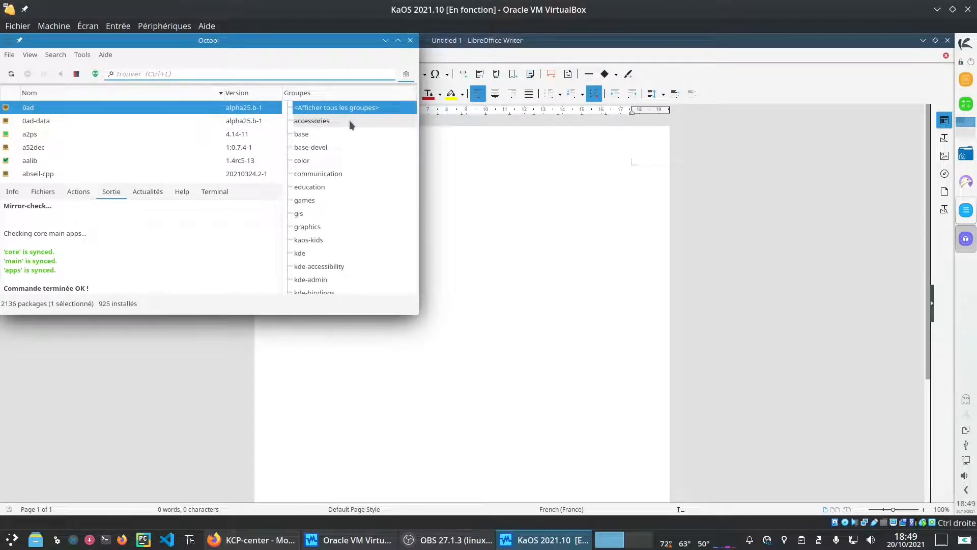
Step: Search Octopi for 'fr' and queue firefox-i18n-fr and libreoffice-fr for installation
text(fr)
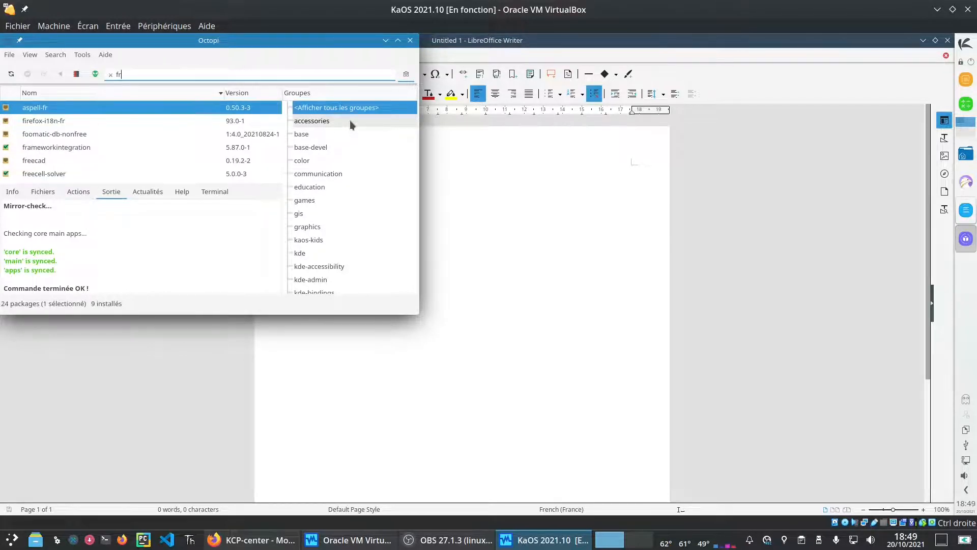
right_click(14, 122)
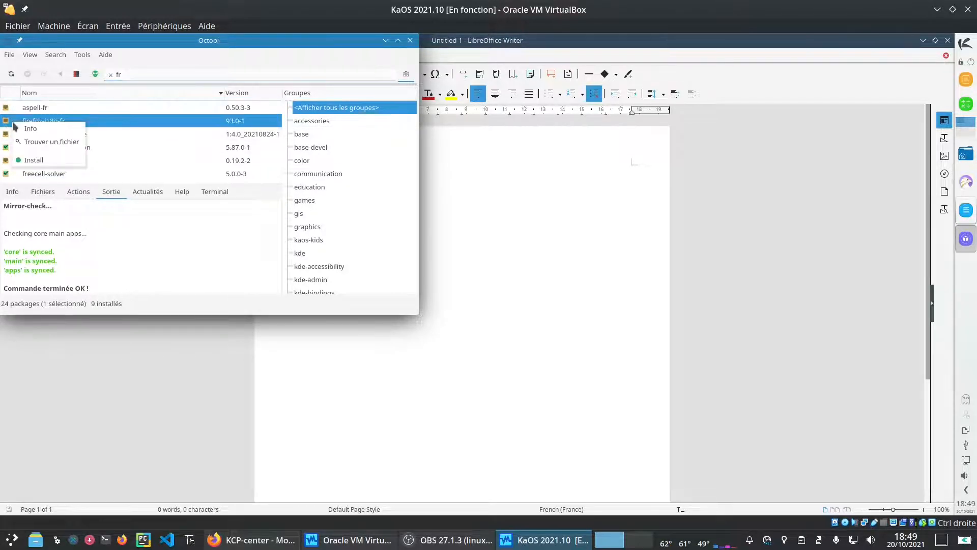
click(33, 159)
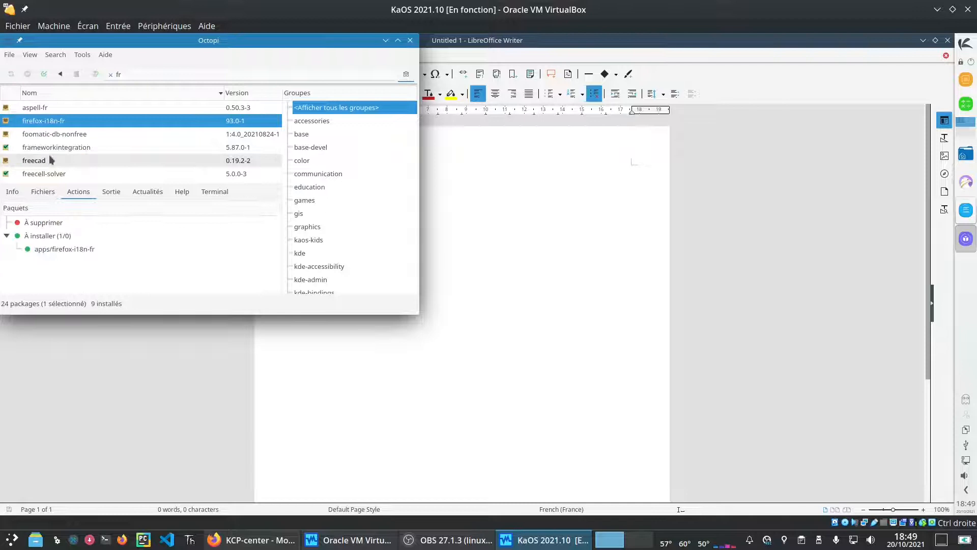
click(398, 40)
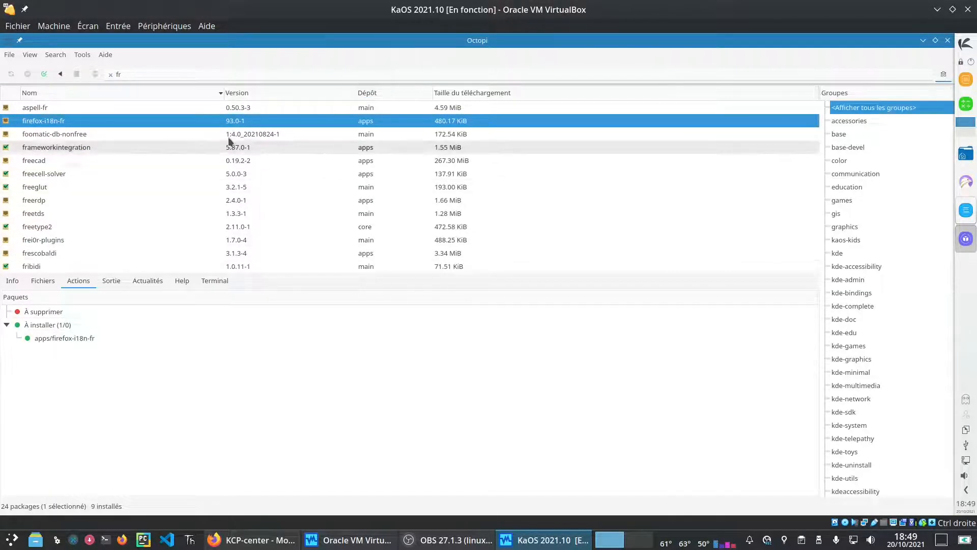
scroll(187, 105, down, 1)
scroll(163, 184, down, 1)
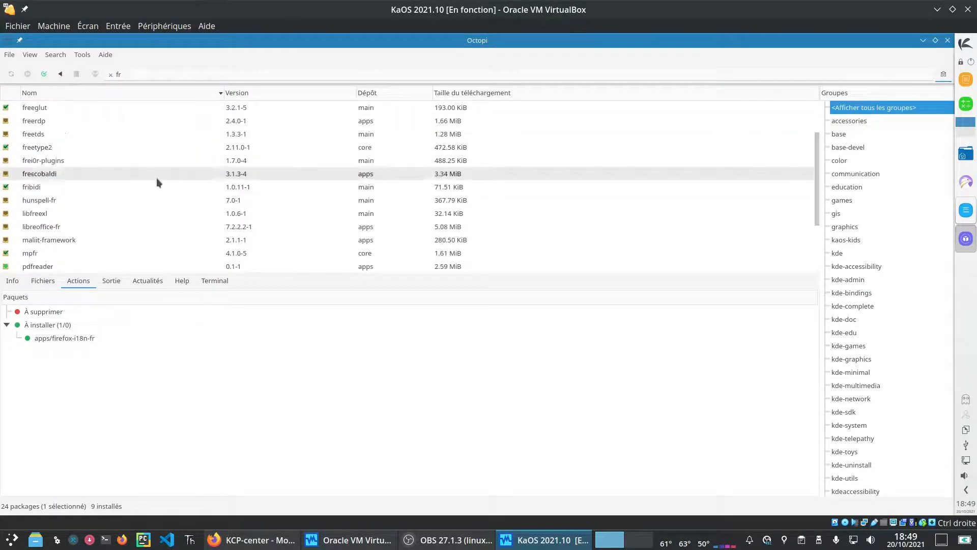
right_click(53, 227)
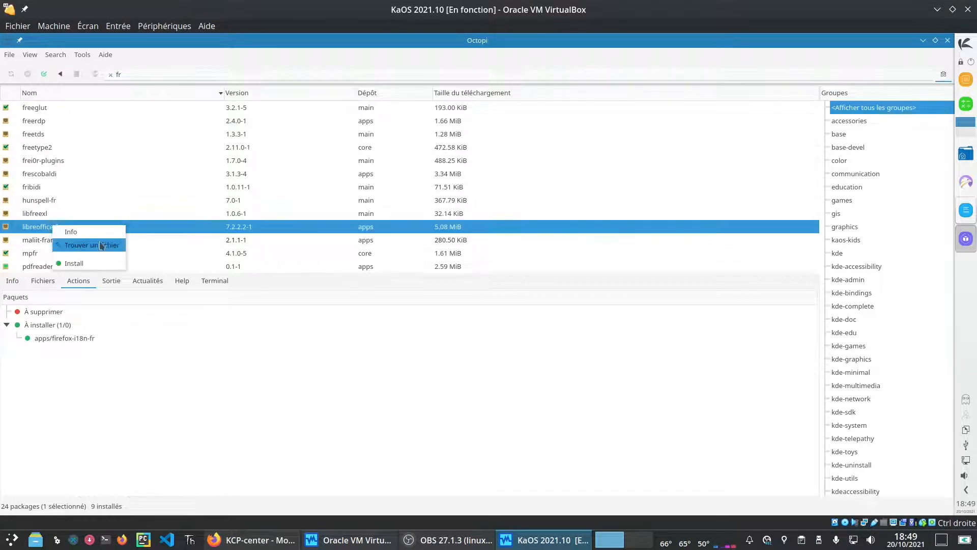
click(90, 263)
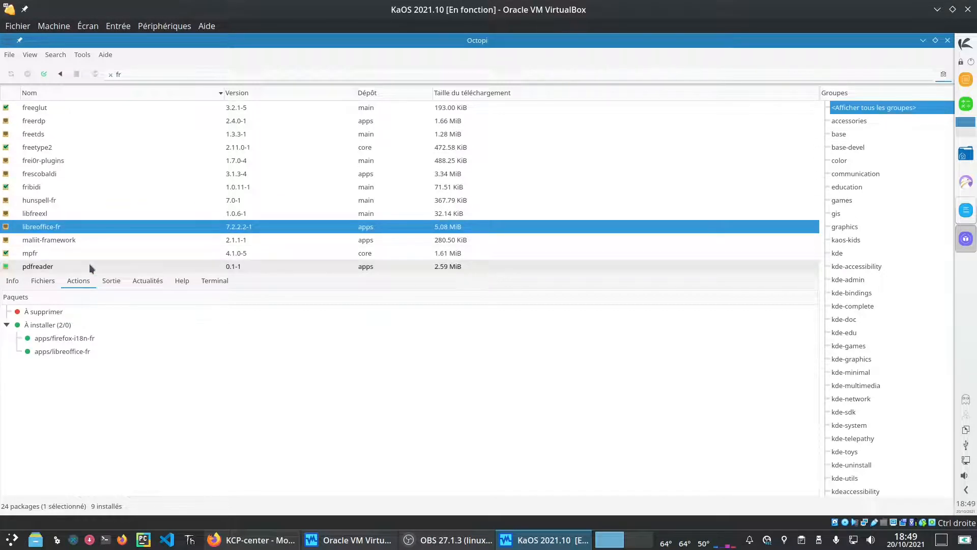
scroll(175, 204, down, 2)
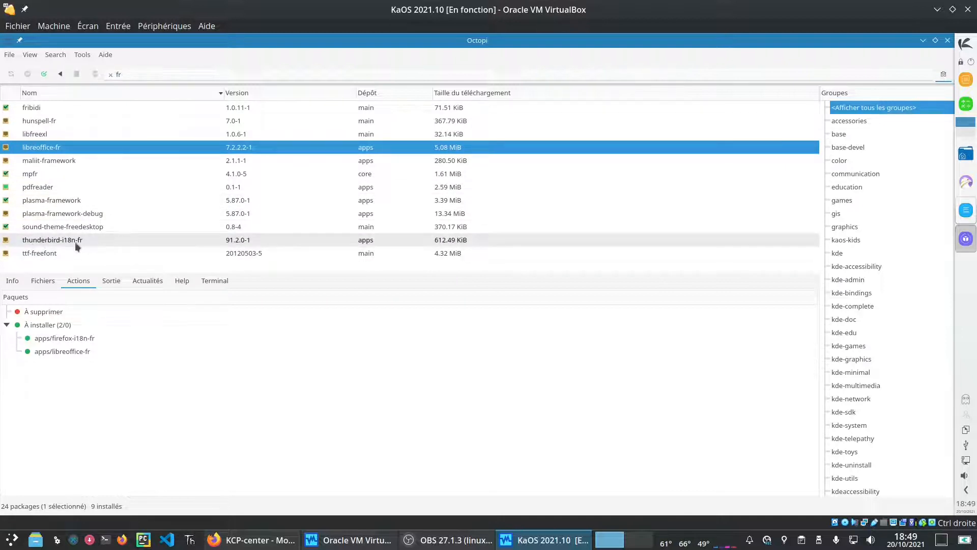
scroll(167, 107, up, 2)
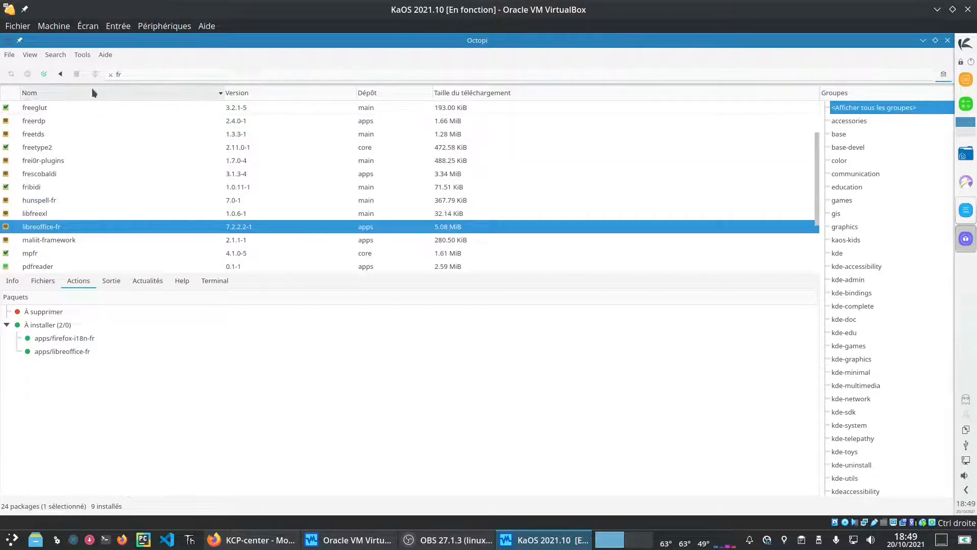
Step: Commit the queued installs, running them in the terminal with the password
click(44, 73)
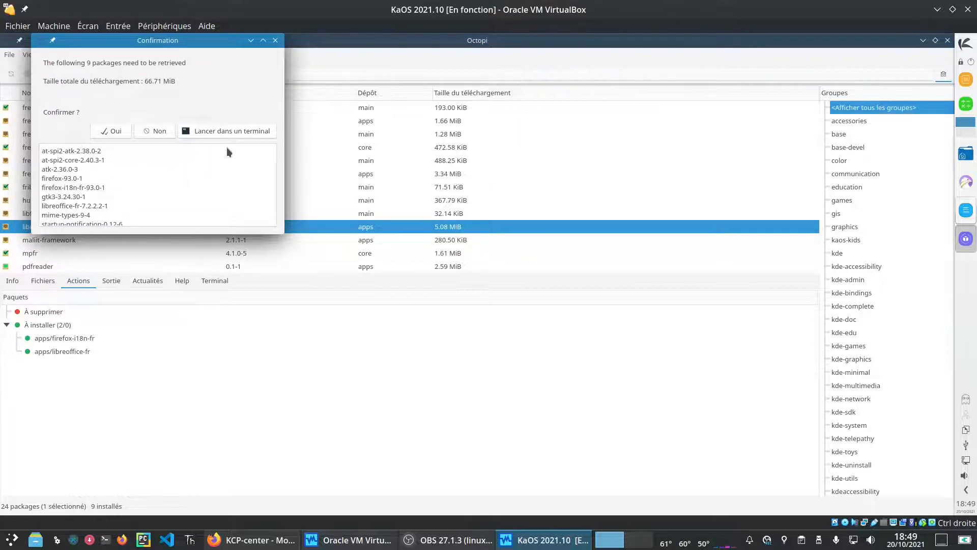
click(240, 130)
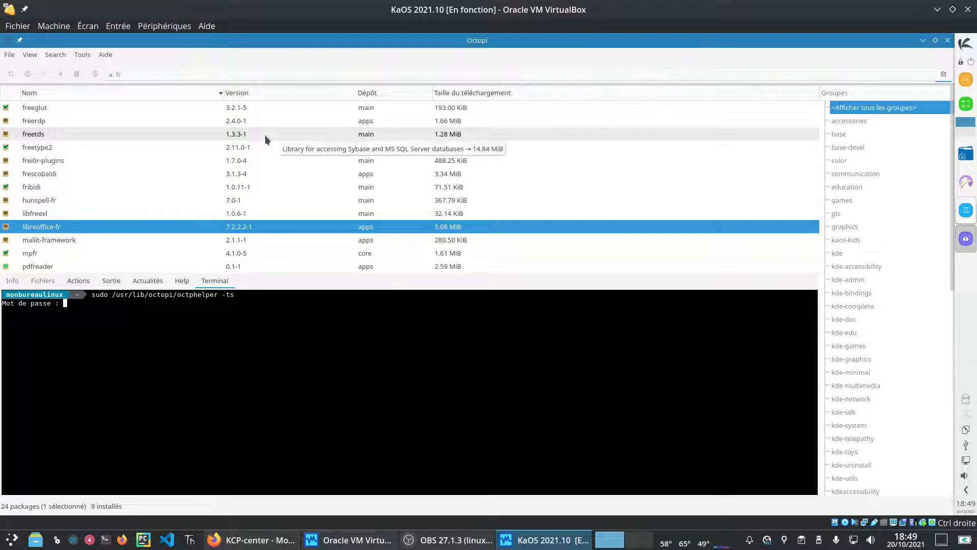
key(Return)
key(Return)
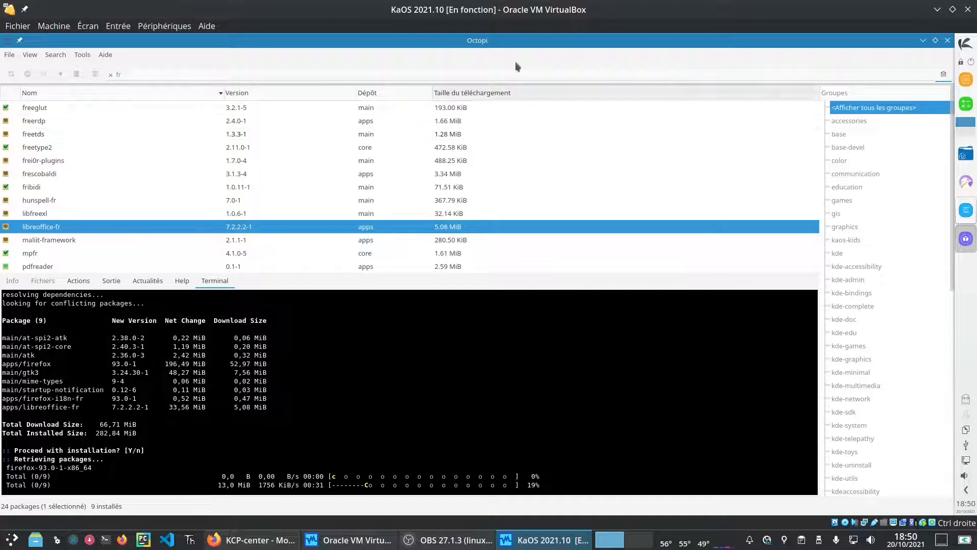
Step: Open System Settings and go to the regional settings
click(965, 49)
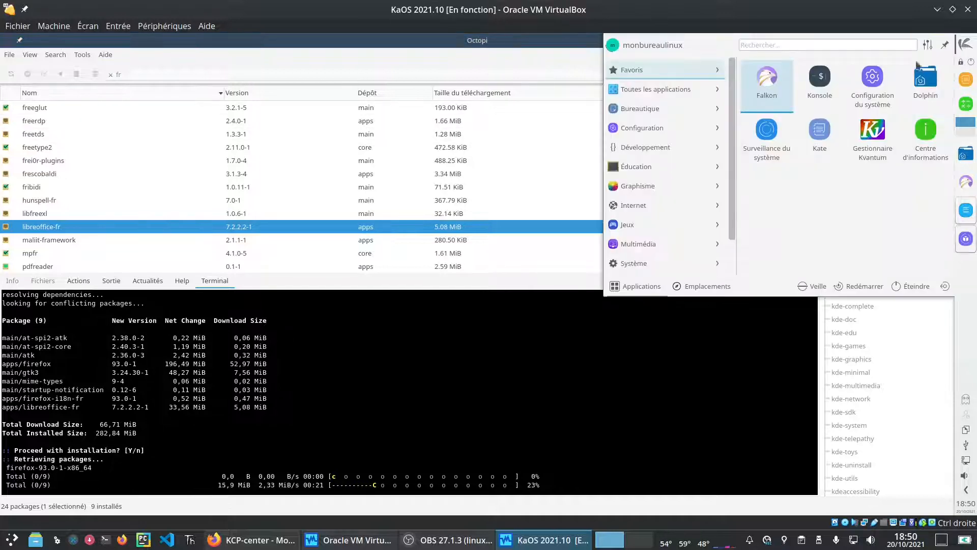
click(883, 75)
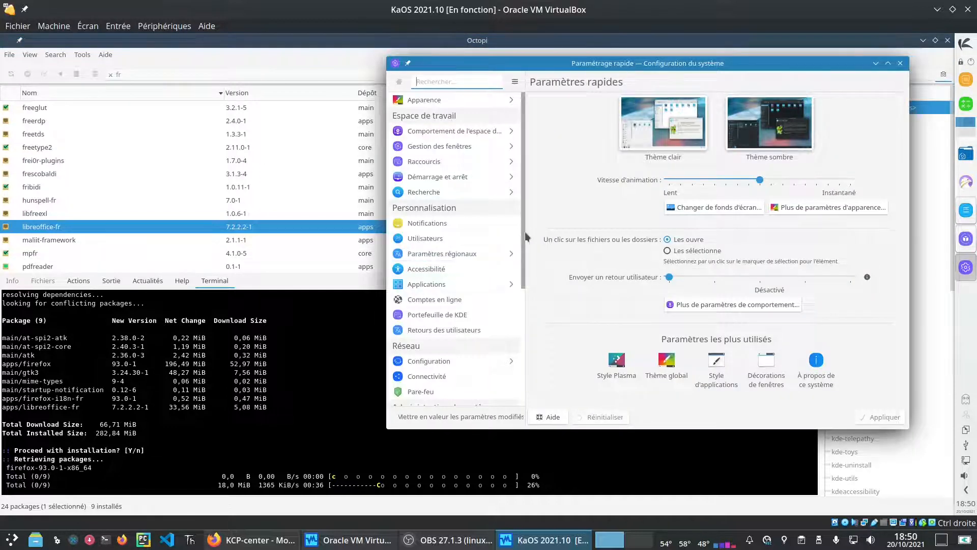
click(457, 258)
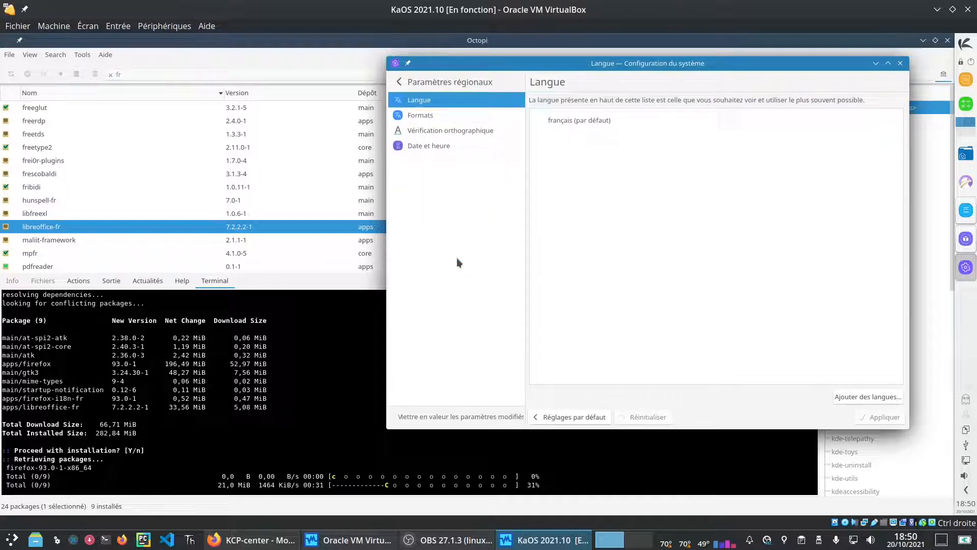
Step: Review the Formats, spell-checking, and Date and Time pages, then return to Language
click(455, 116)
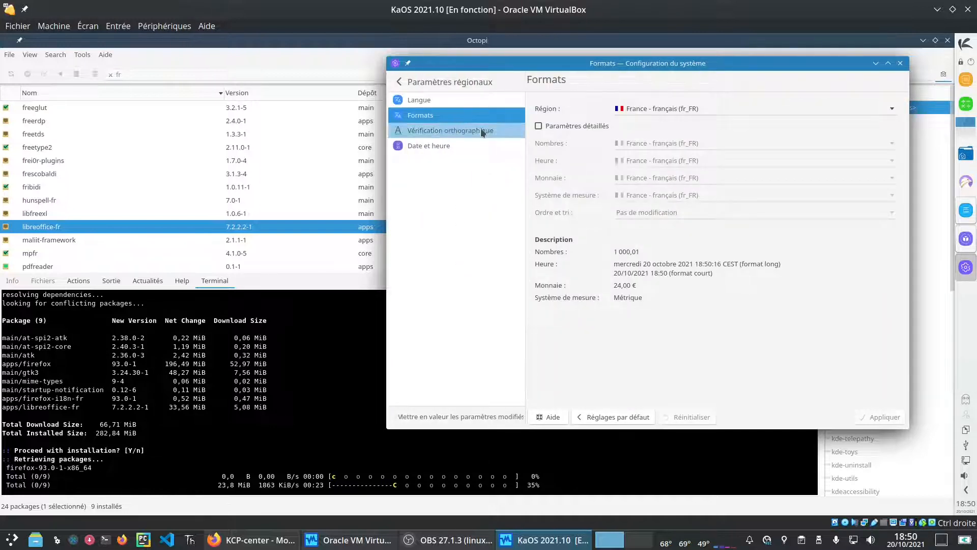
click(474, 132)
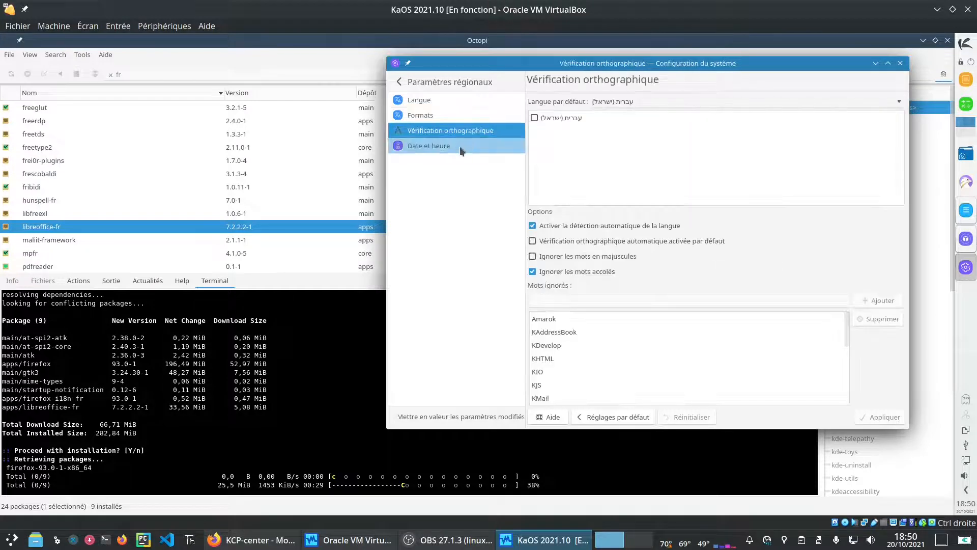
click(459, 145)
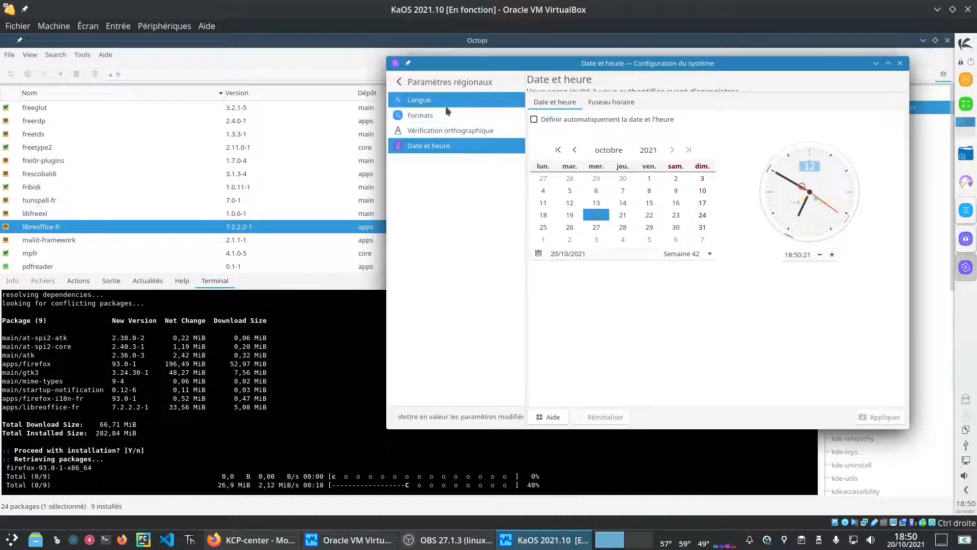
click(433, 100)
Step: Go back to the settings list and open the About This System page
click(427, 85)
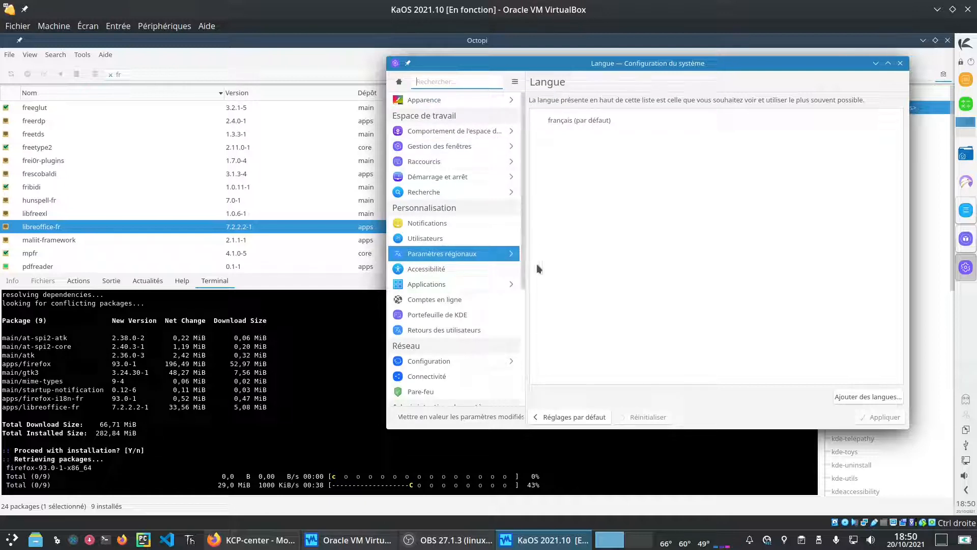
drag(523, 262, 522, 397)
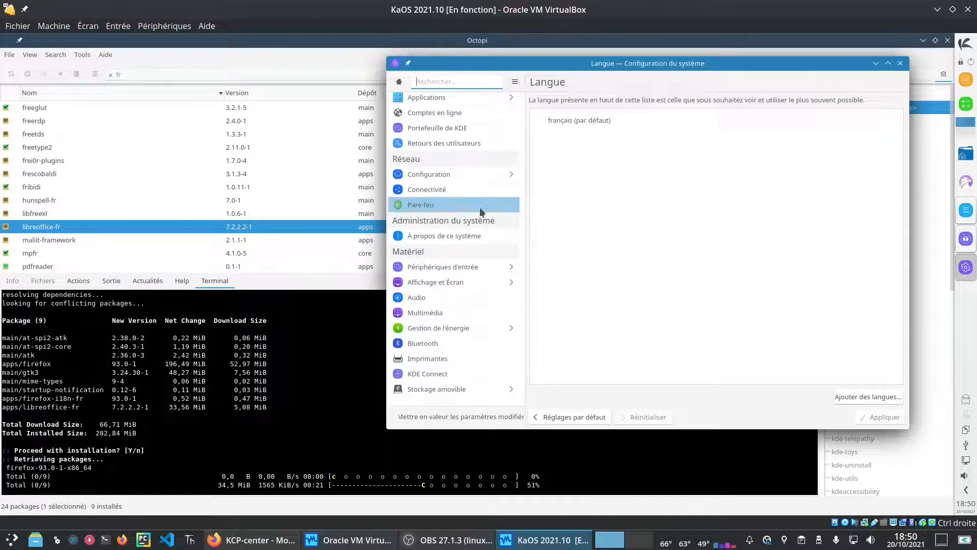
click(479, 236)
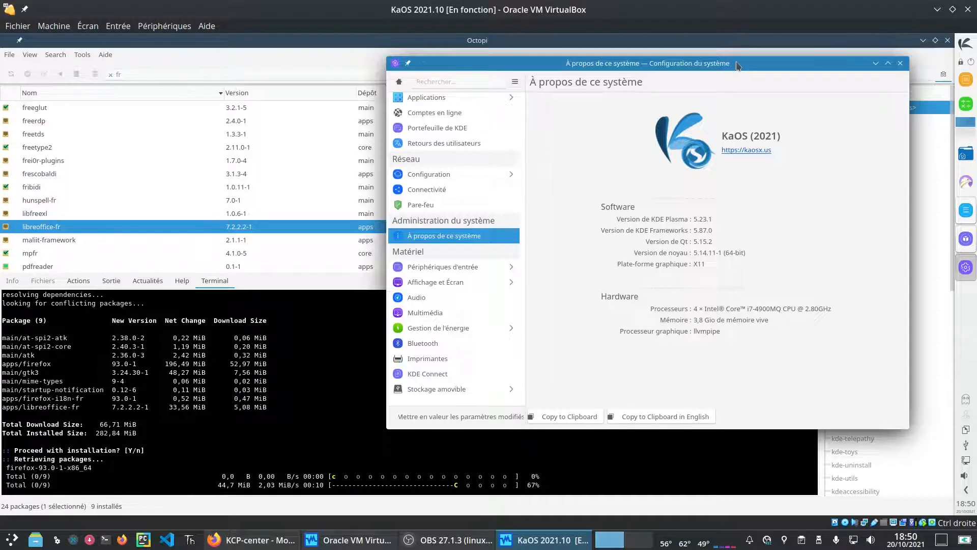
Step: Place the host's About This System page beside the VM's to compare, then close both
drag(737, 62, 772, 47)
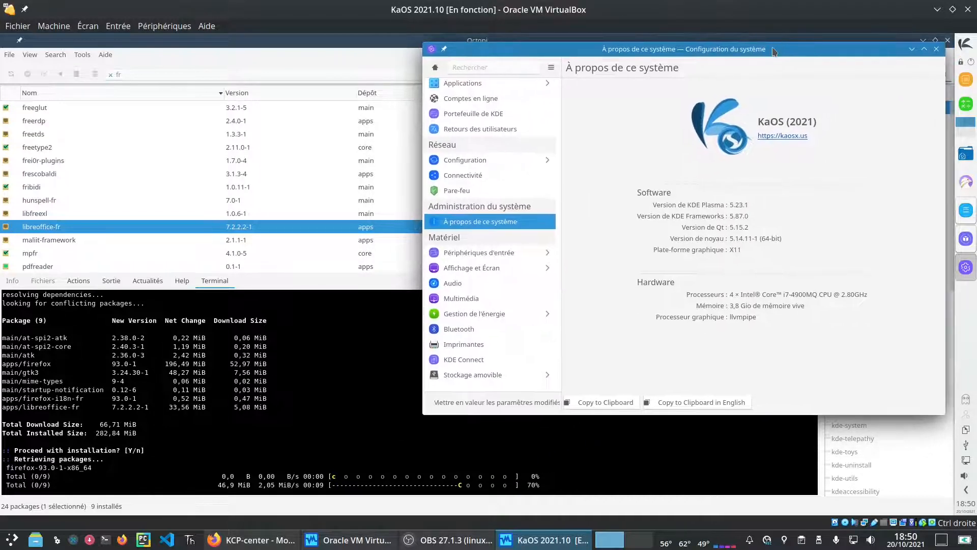
click(57, 539)
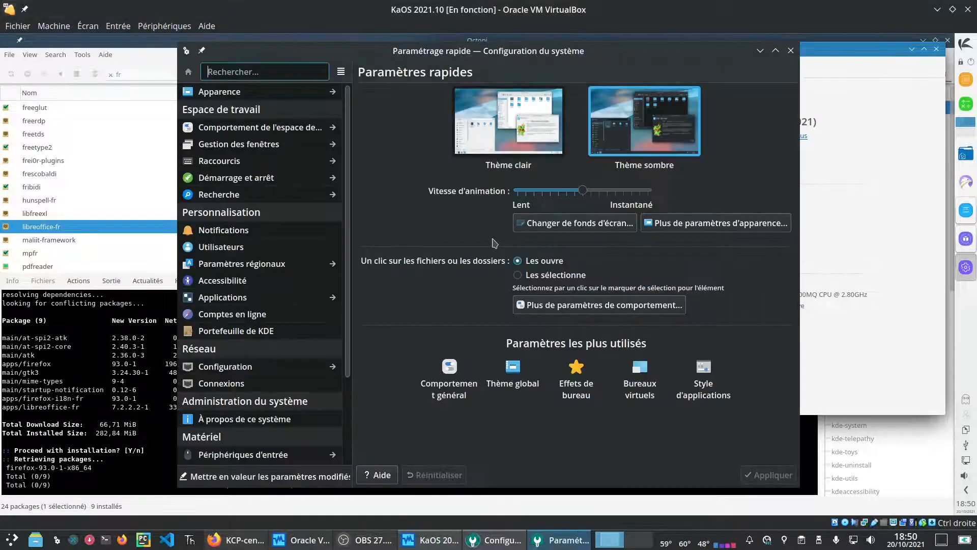
click(244, 418)
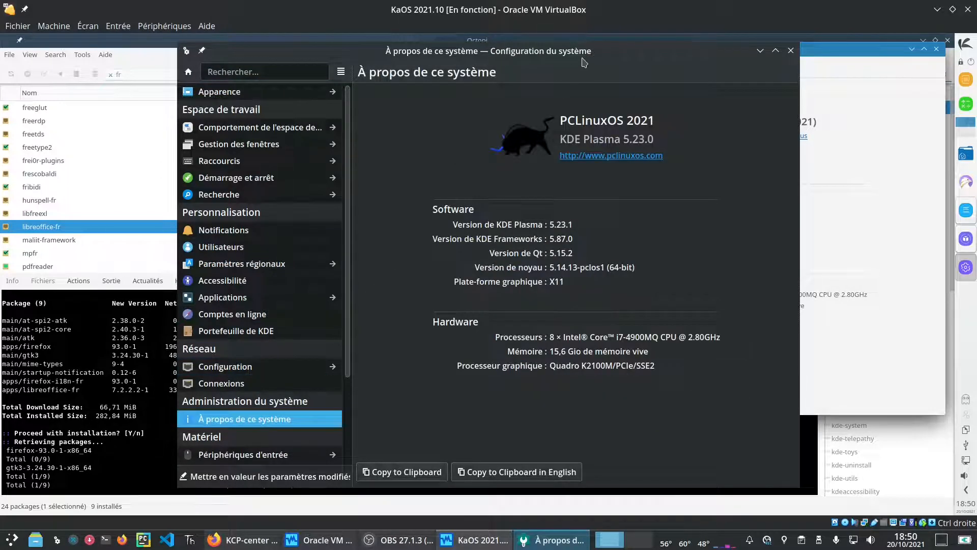
drag(595, 51, 425, 38)
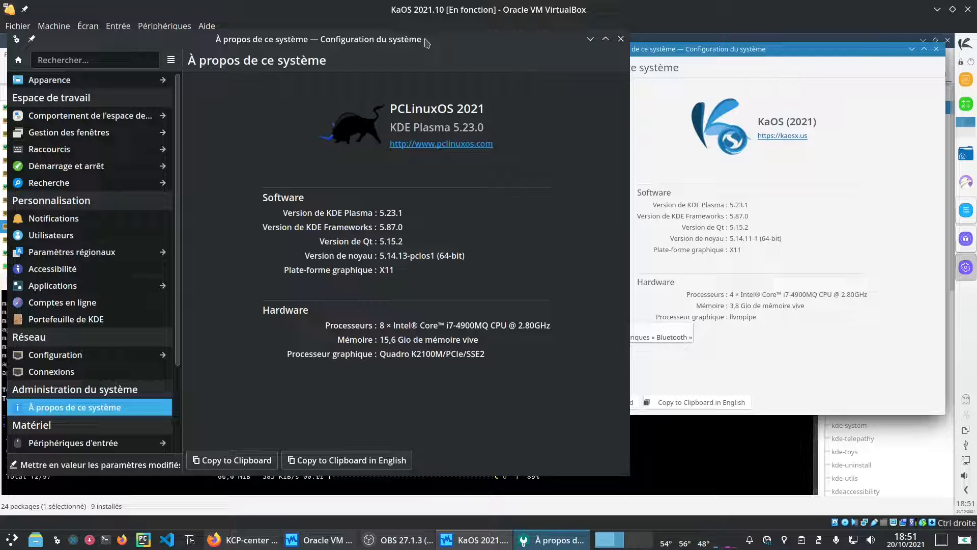
click(620, 39)
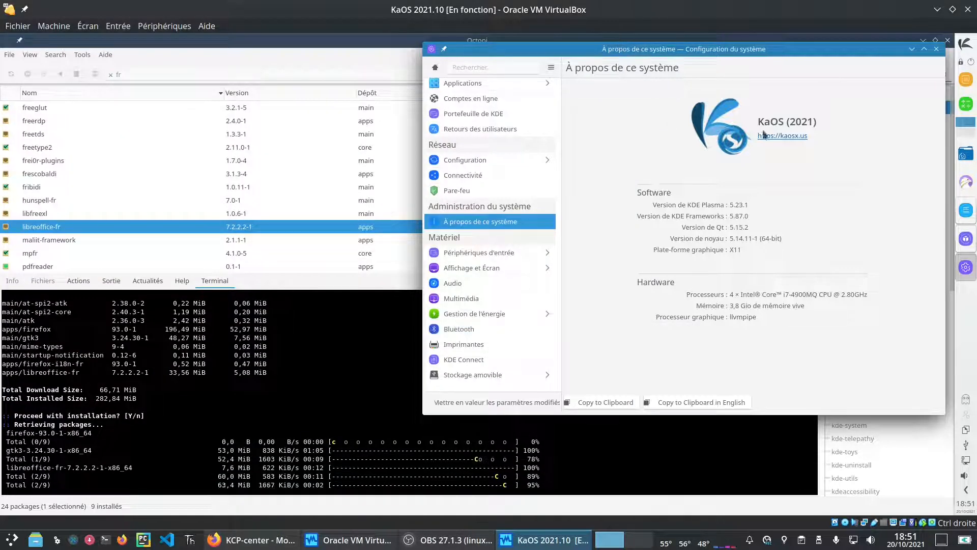
click(937, 49)
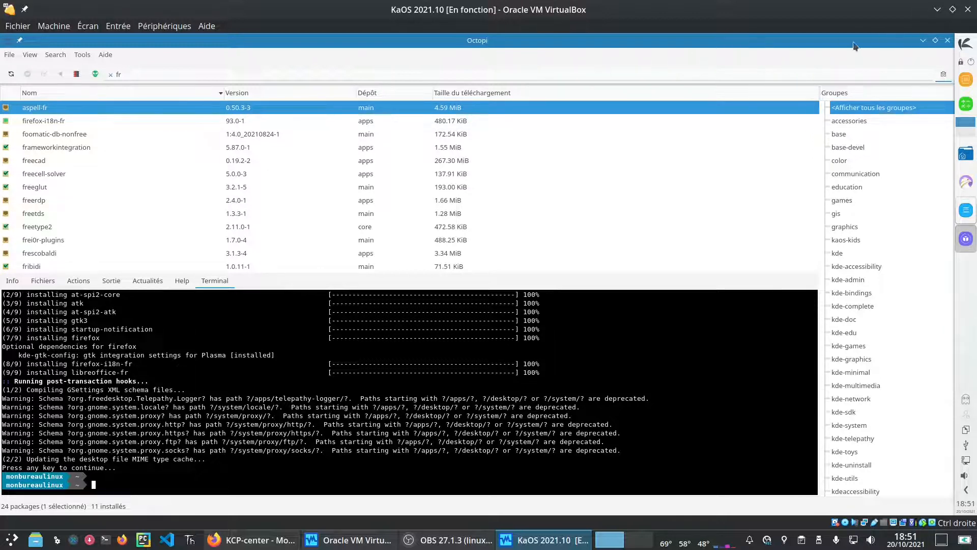
Step: Change Octopi's package search from 'fr' to 'gimp', then close Octopi
click(643, 76)
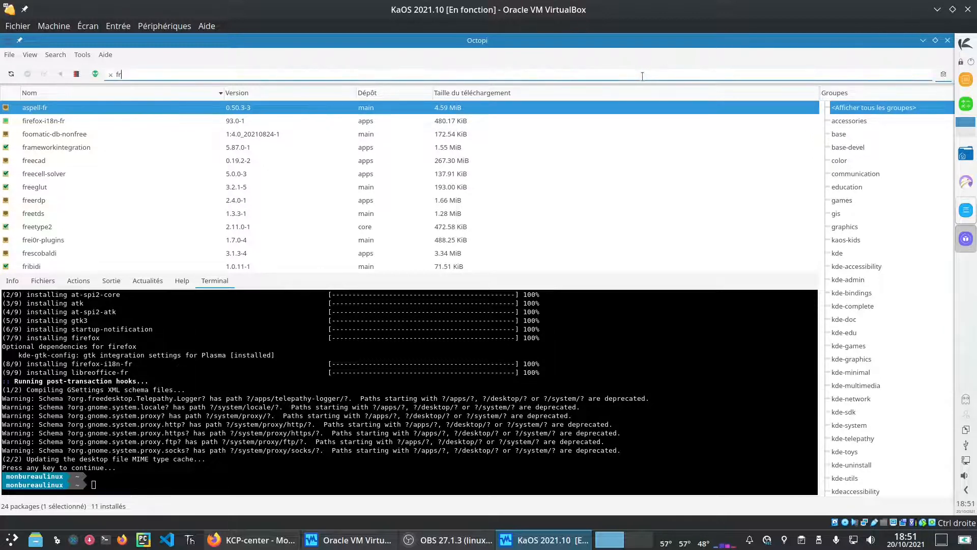
key(BackSpace)
key(BackSpace)
text(gimp)
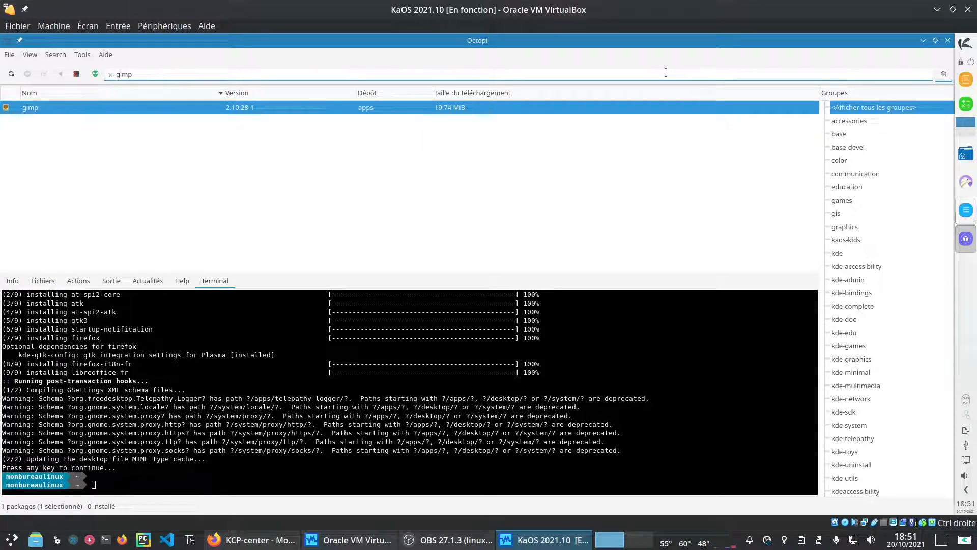
click(947, 40)
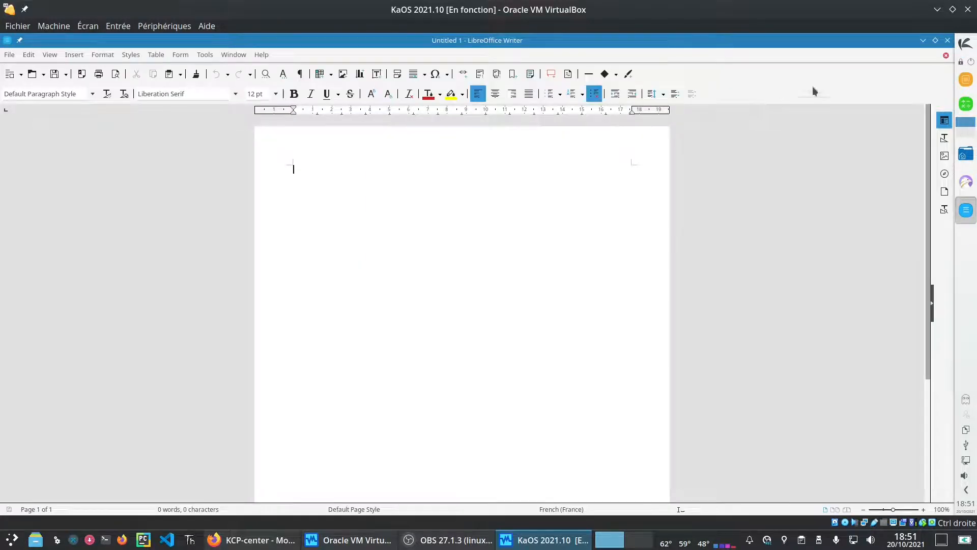
Step: Close Writer and relaunch it from Bureautique to confirm French menus, then close it again
click(947, 40)
click(966, 46)
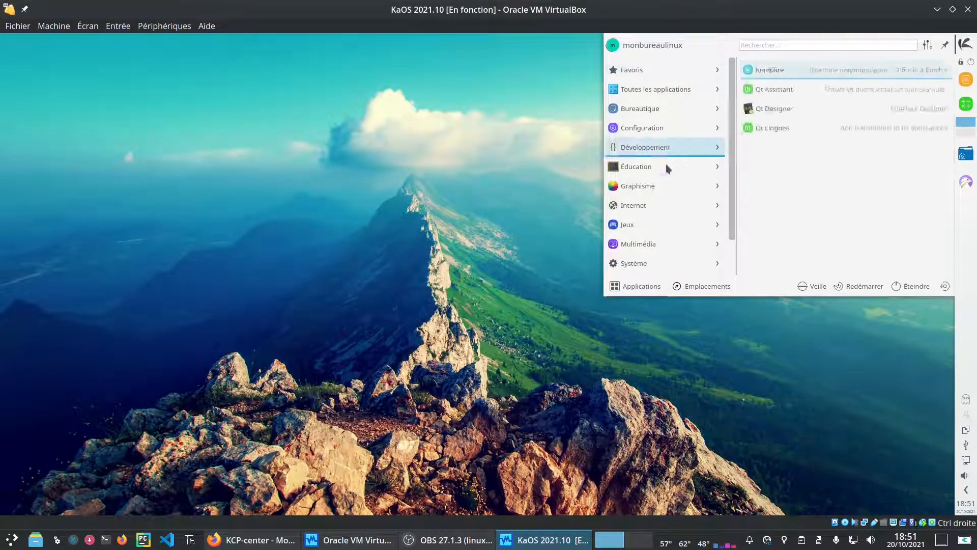
mouse_move(683, 110)
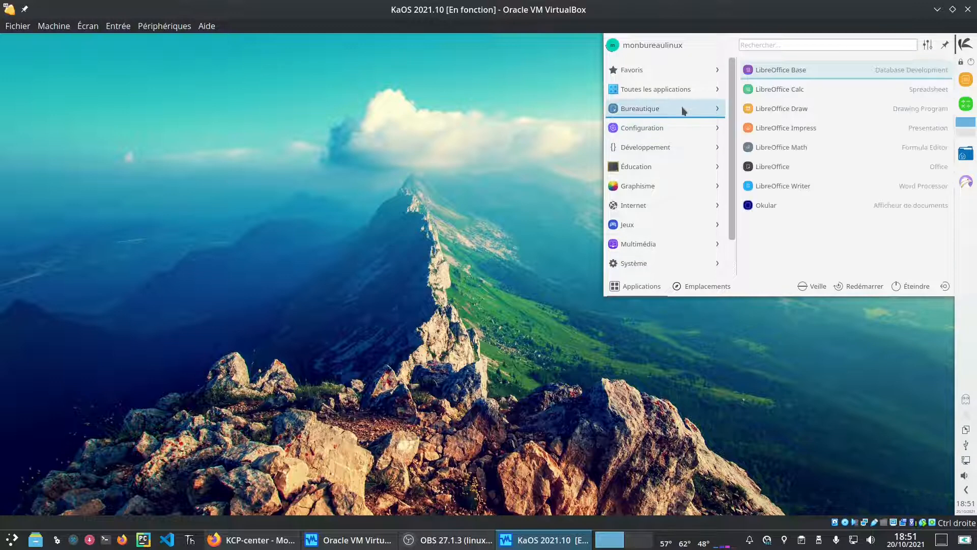
click(826, 185)
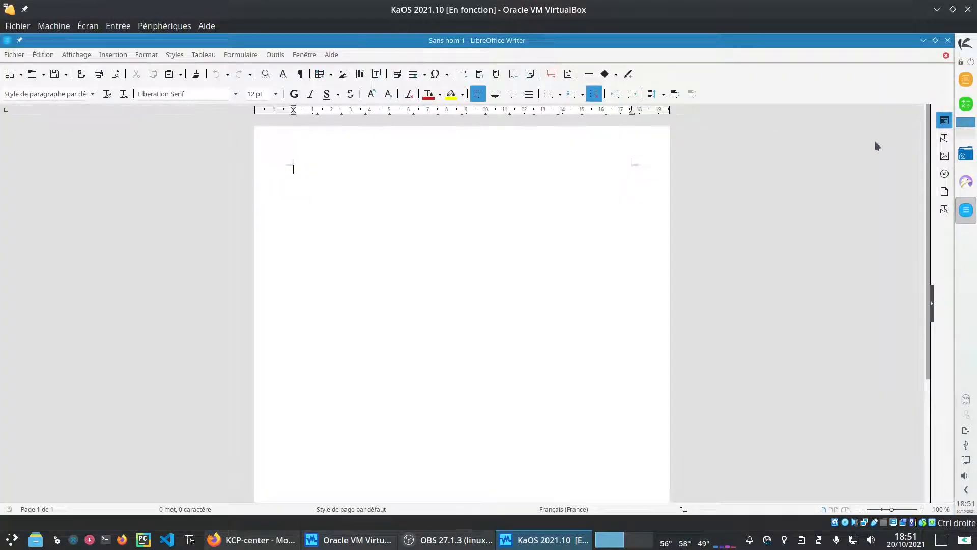
click(947, 40)
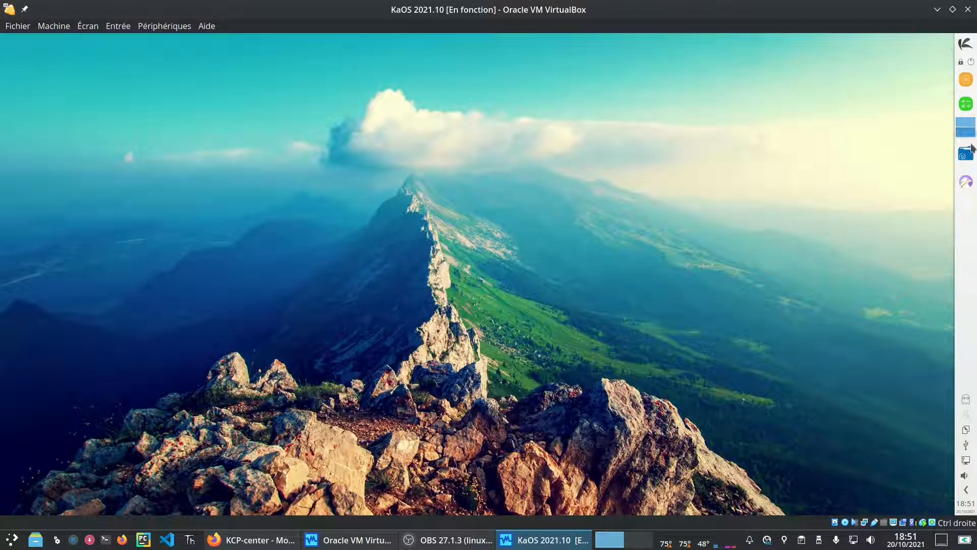
click(961, 48)
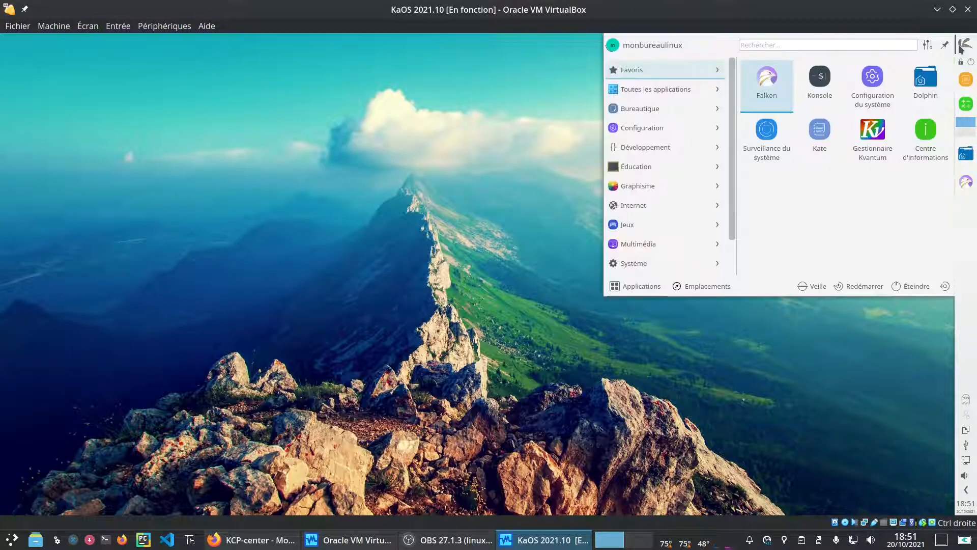
Step: Launch Firefox via a 'fir' search, close the Falkon browser, and open Firefox's main menu
text(fir)
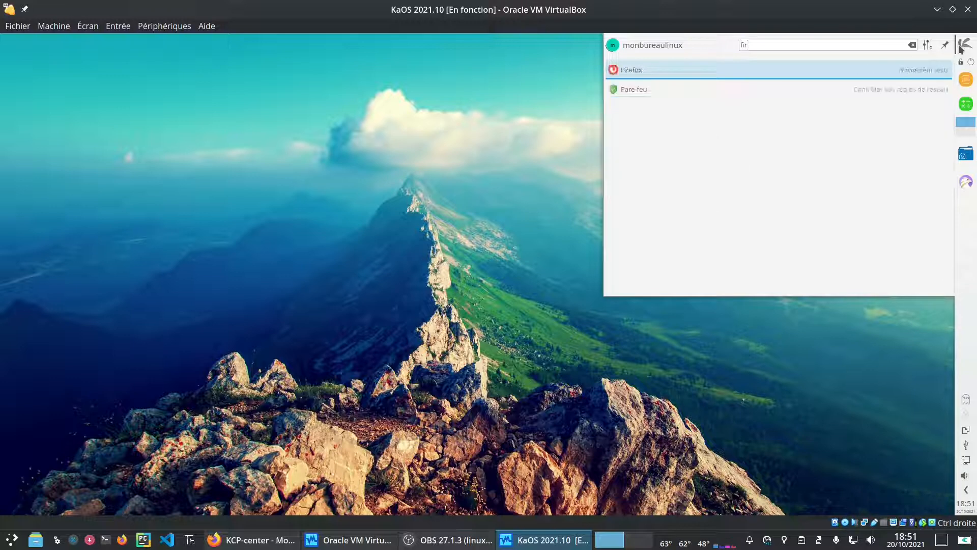
click(662, 72)
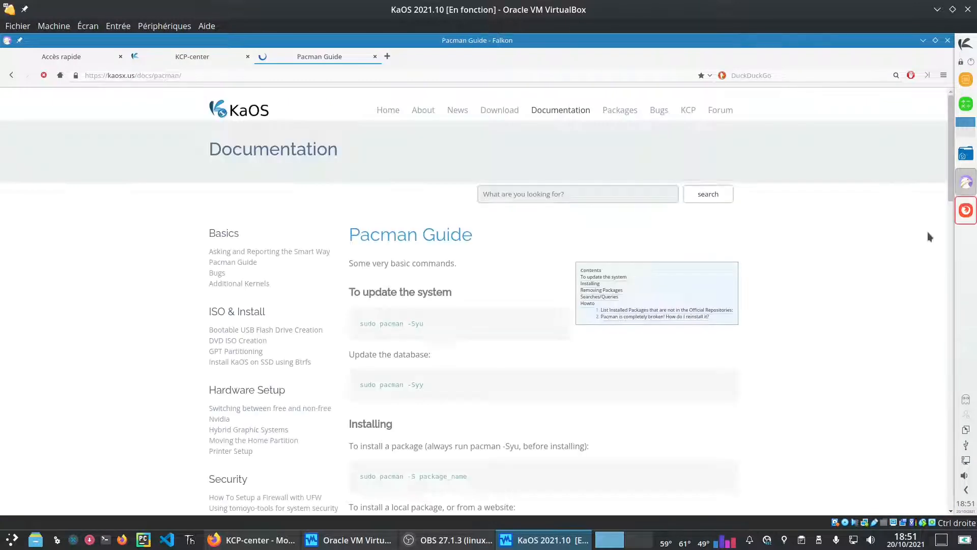
click(943, 76)
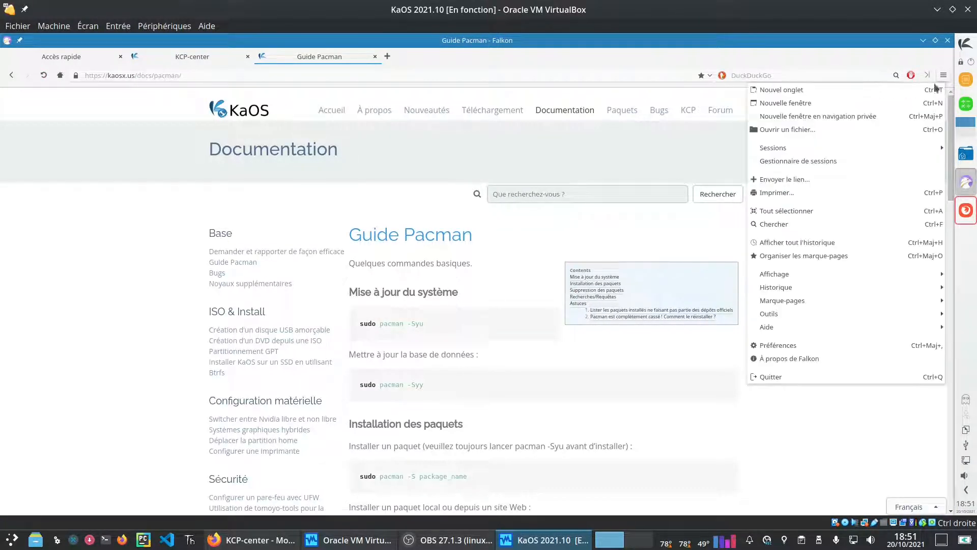
click(945, 45)
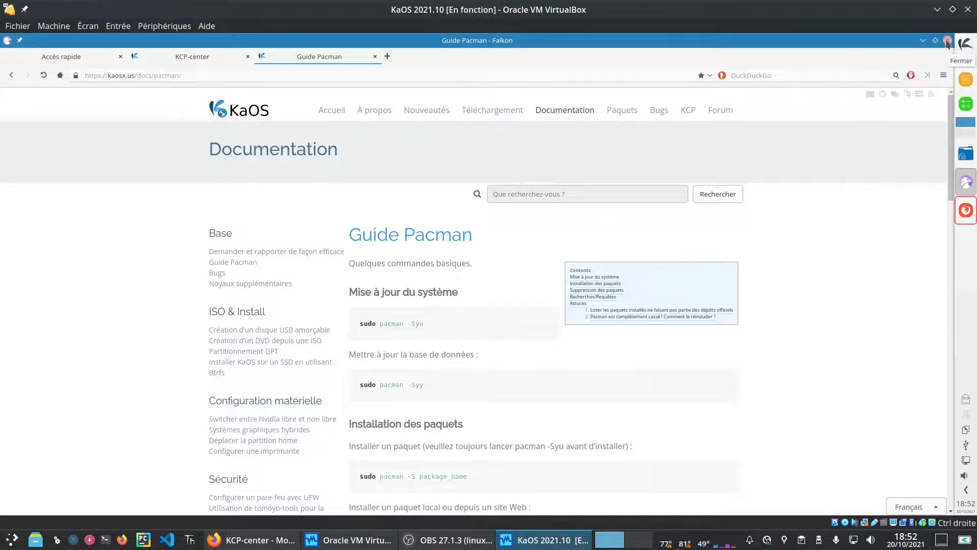
click(946, 43)
click(638, 80)
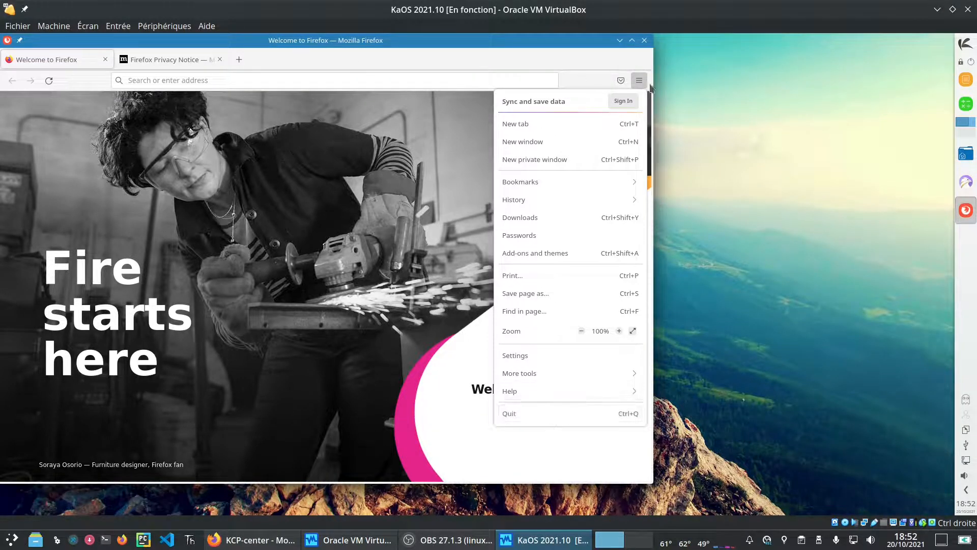
Step: Dismiss Firefox's main menu and enable the classic menu bar
click(632, 50)
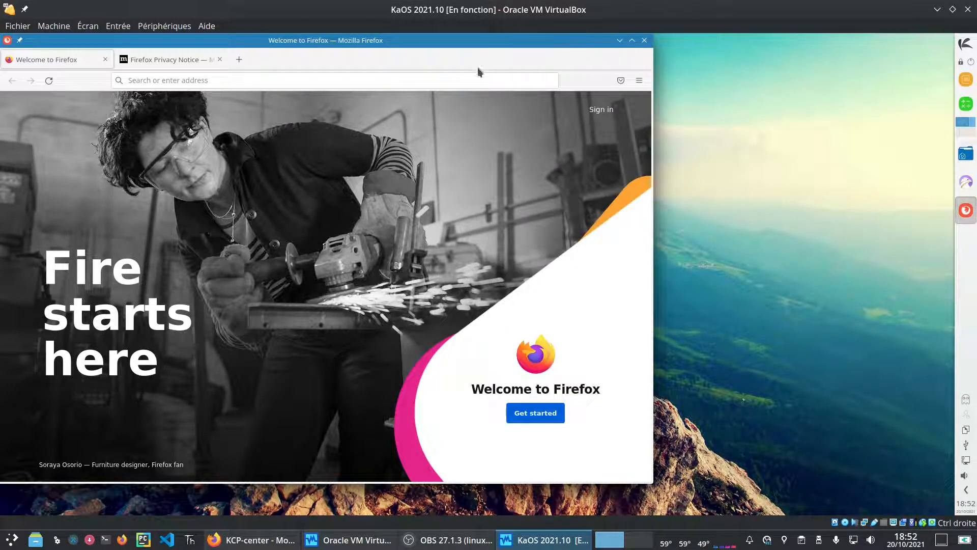
right_click(460, 72)
click(523, 160)
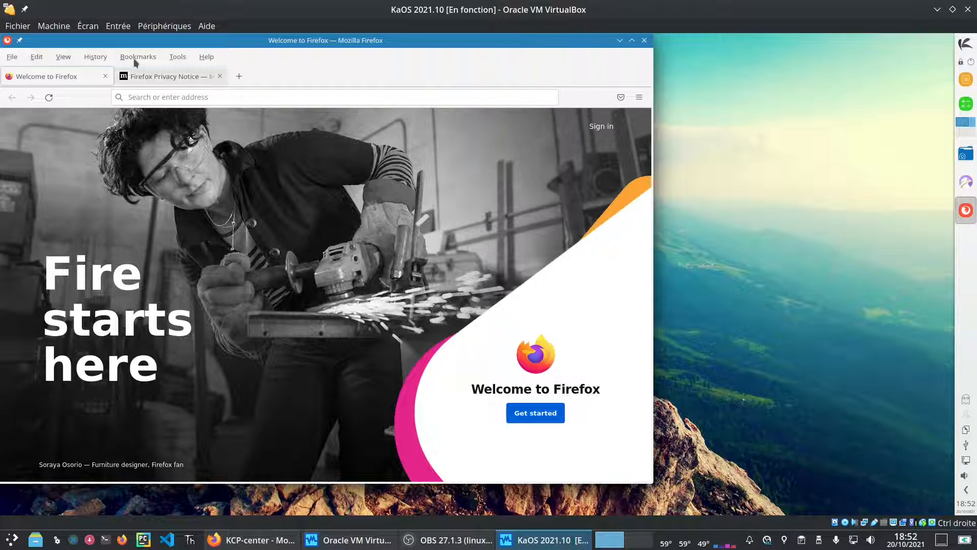
Step: In Firefox Settings, go to the interface language options and search for more languages
click(38, 58)
click(65, 203)
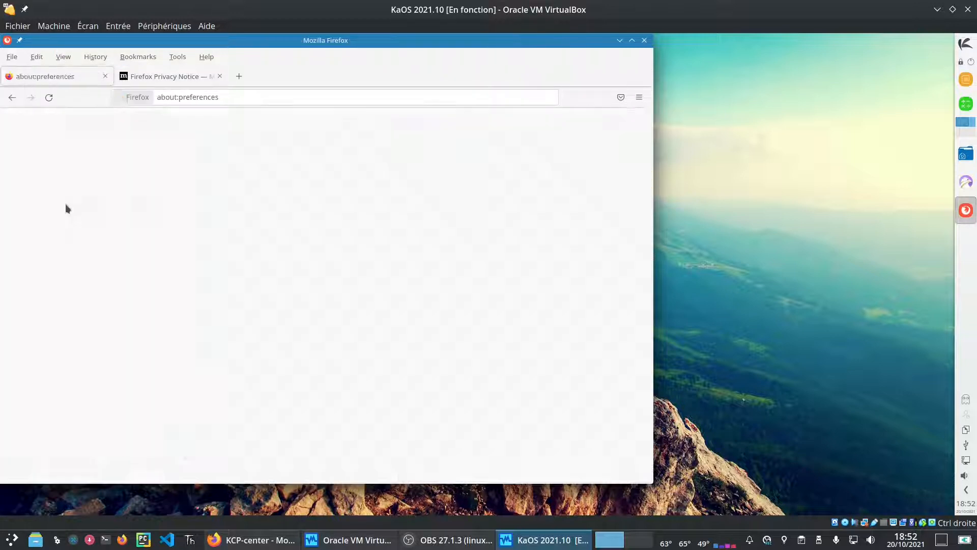
scroll(405, 327, down, 10)
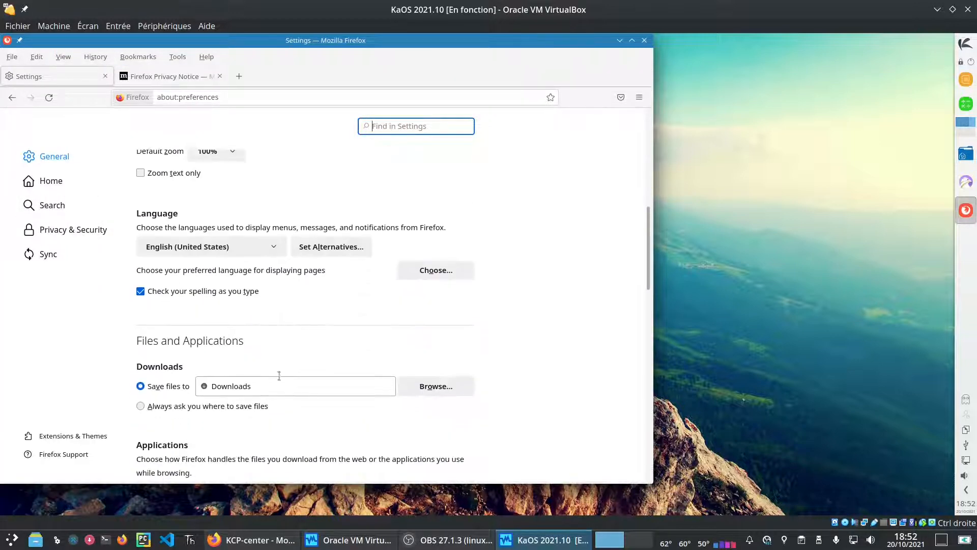
click(226, 247)
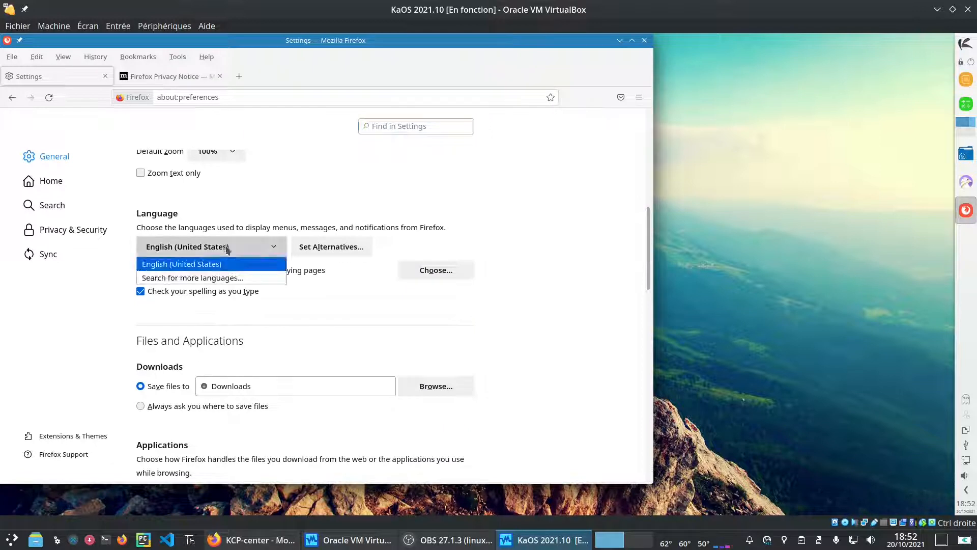
click(214, 278)
click(230, 342)
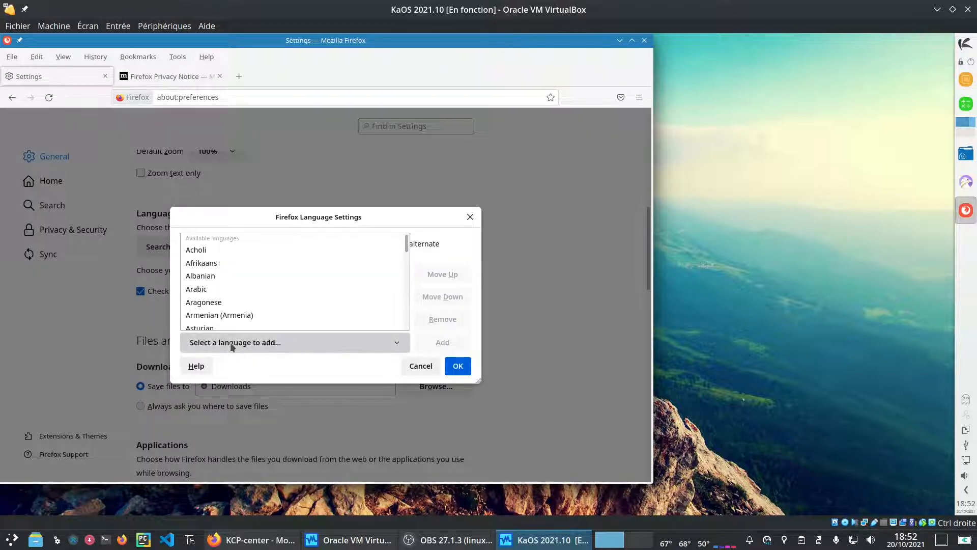
Step: Add French and confirm it as Firefox's interface language
scroll(283, 294, down, 10)
scroll(280, 294, down, 2)
scroll(277, 295, up, 2)
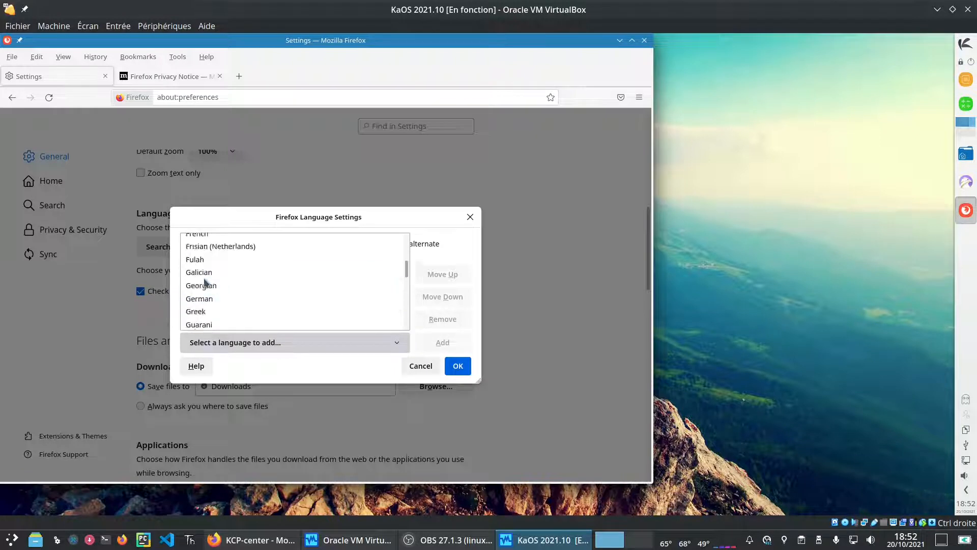
scroll(249, 264, up, 4)
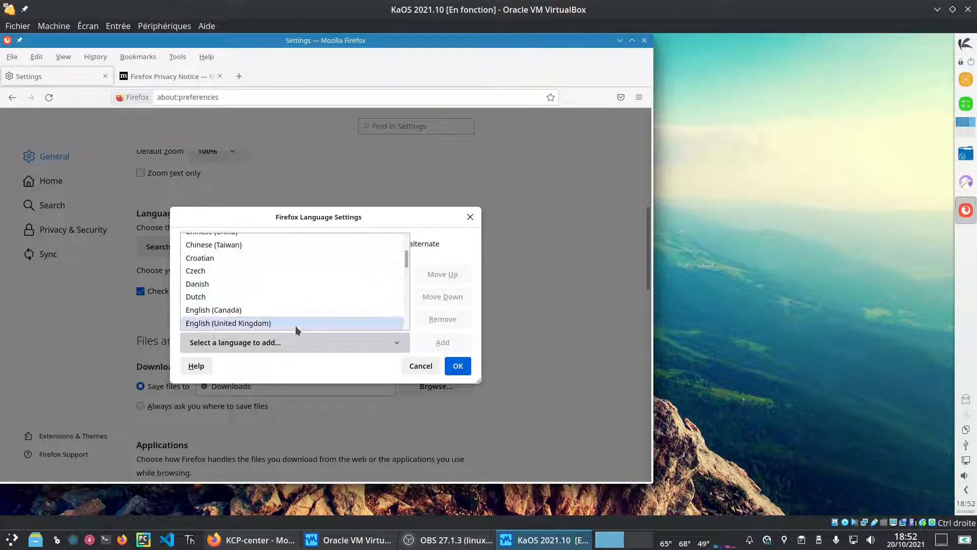
scroll(288, 321, down, 2)
click(254, 310)
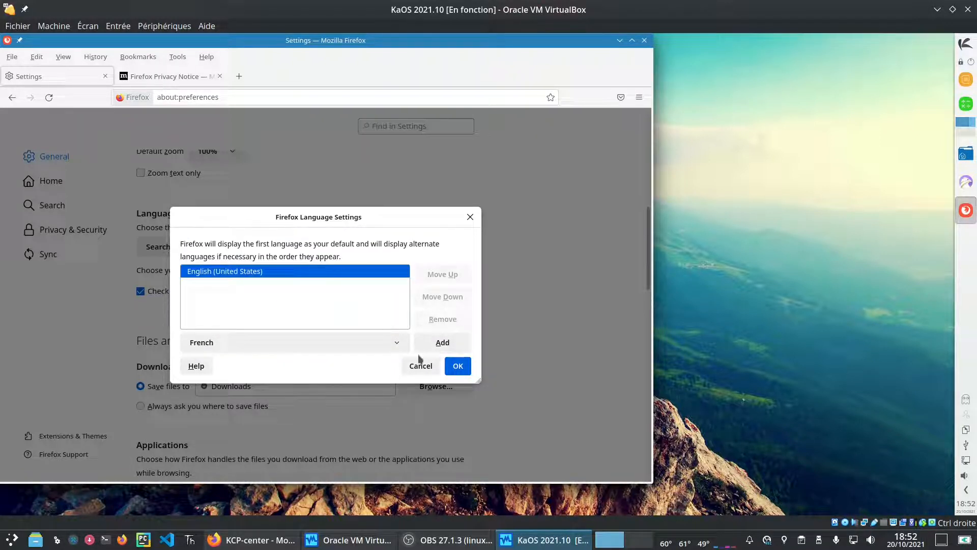
click(442, 341)
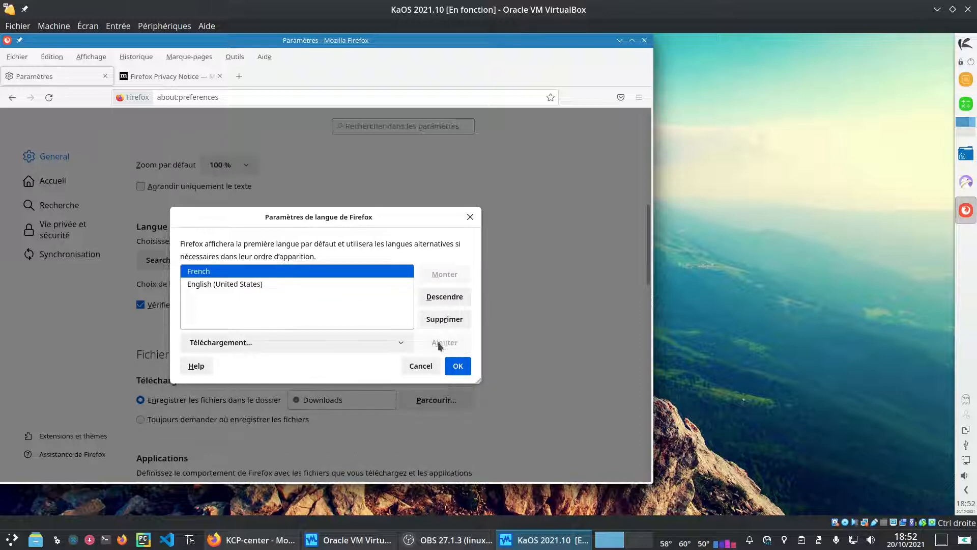
click(457, 367)
Step: Check in Aide > À propos that Firefox reports version 93.0
click(264, 56)
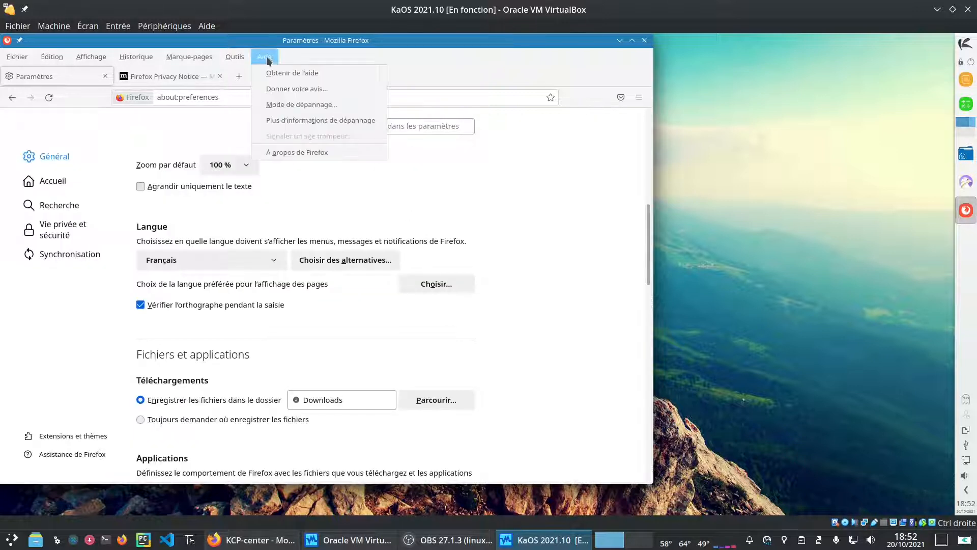
click(325, 158)
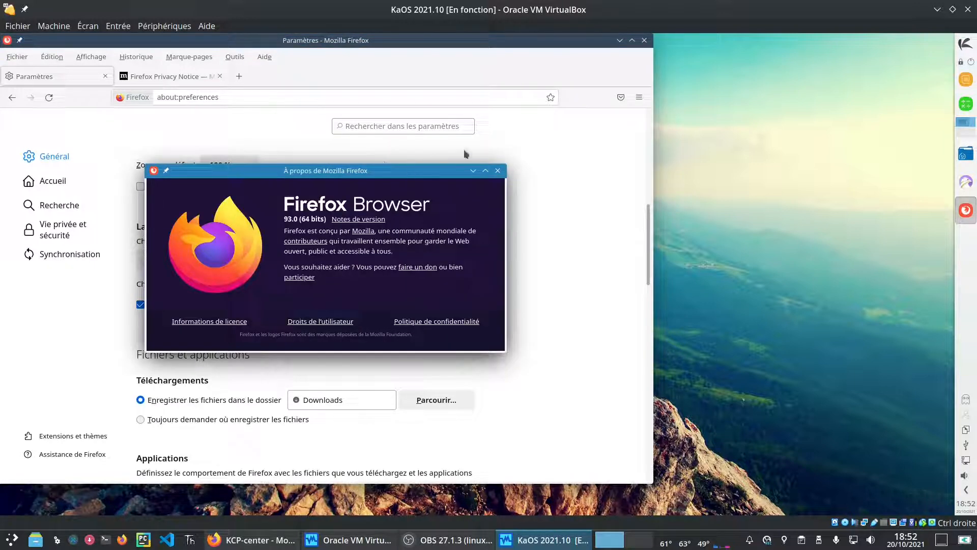
click(497, 170)
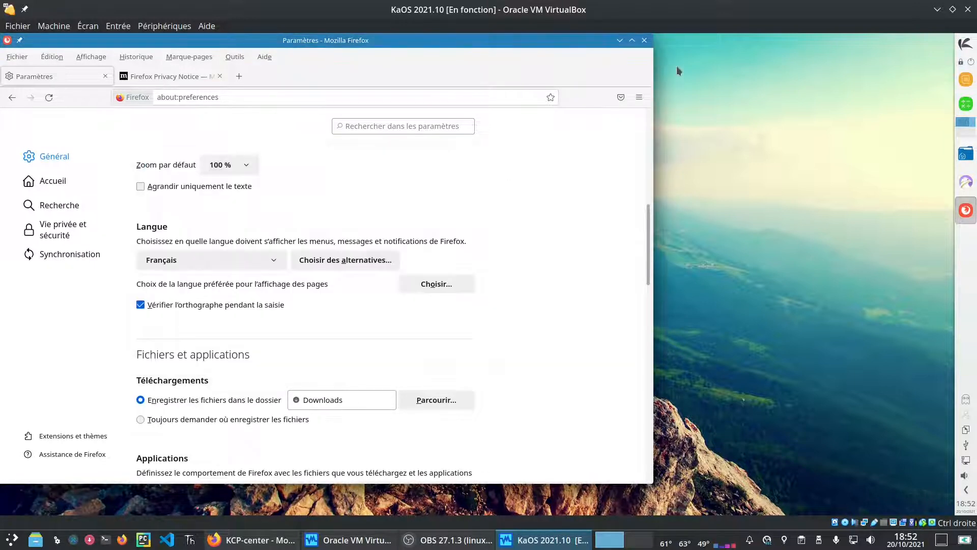
Step: Quit Firefox, closing both tabs, and bring up the application launcher
click(643, 40)
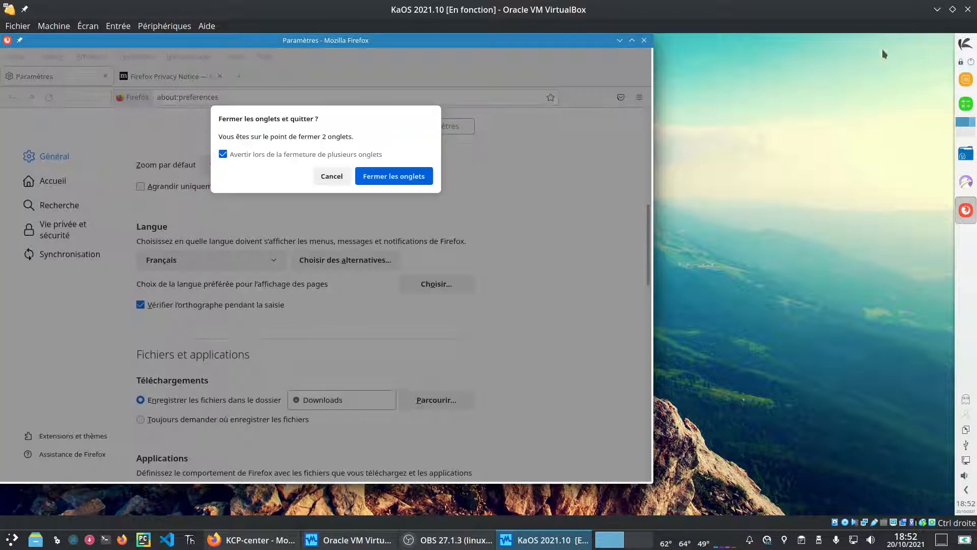
click(403, 174)
click(965, 43)
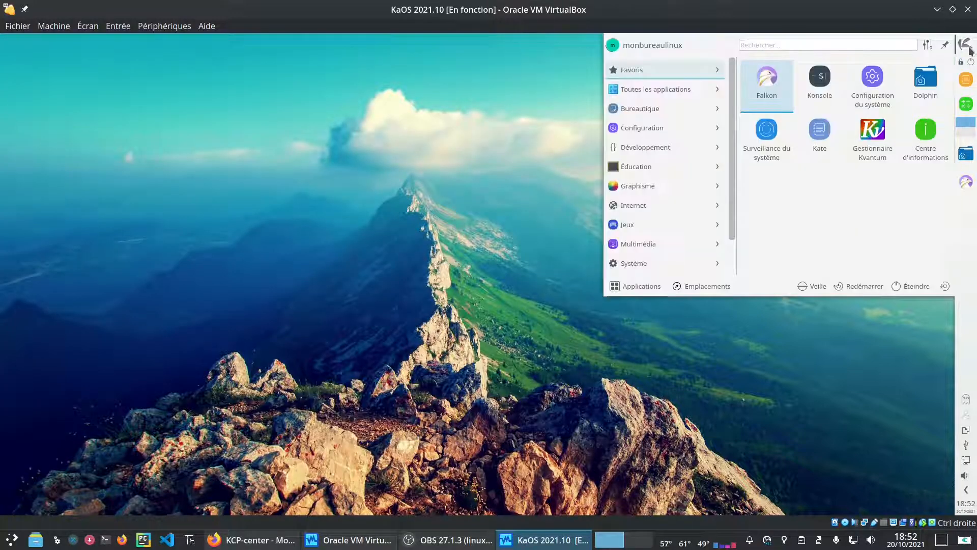
Step: Run neofetch in Konsole with enlarged text to show KaOS, kernel 5.14.11-1, Plasma 5.23.1, then close Konsole
click(820, 84)
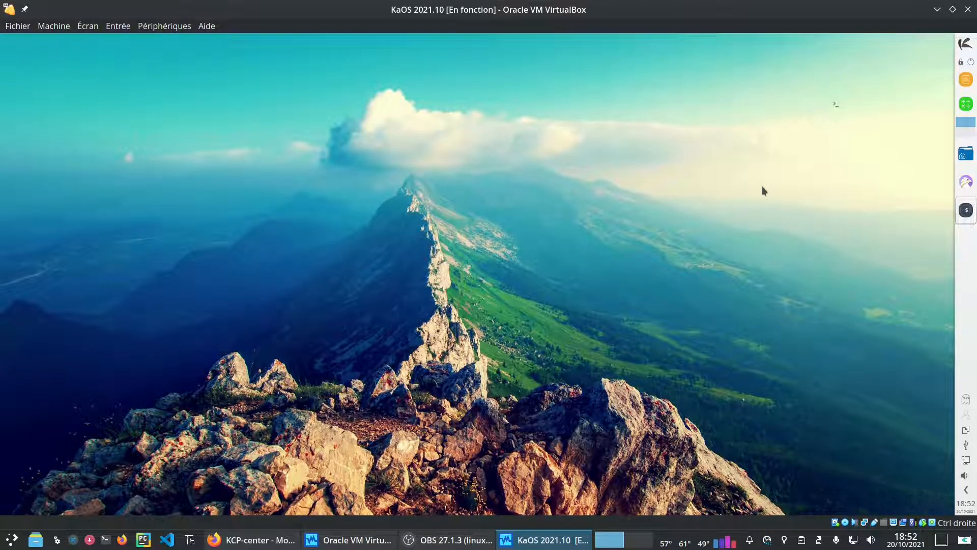
text(neofetch)
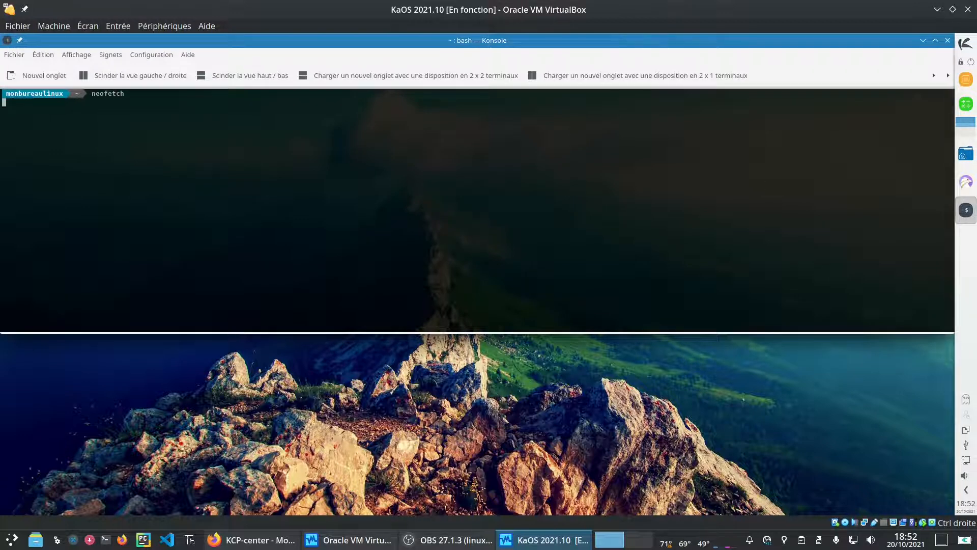
key(ctrl+plus)
key(ctrl+plus)
key(ctrl+plus)
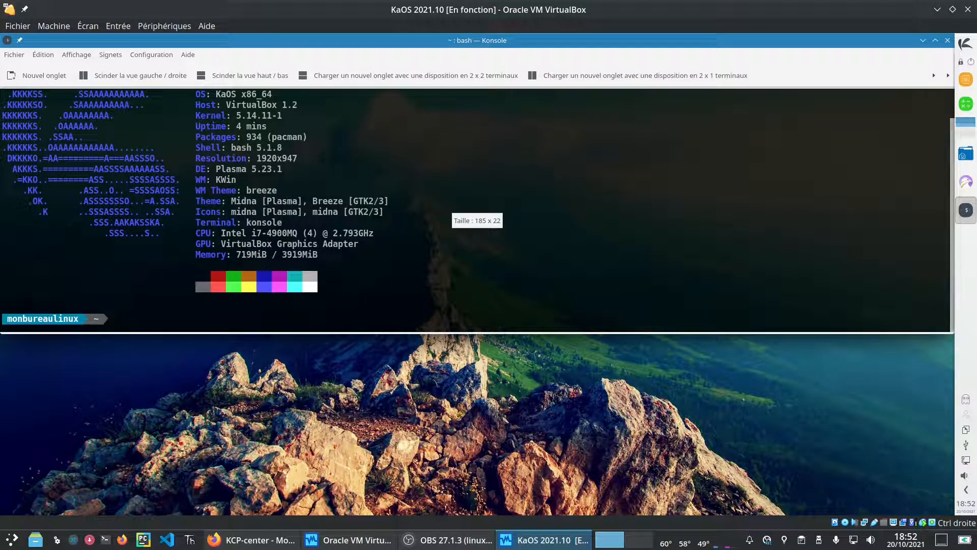
scroll(735, 197, up, 1)
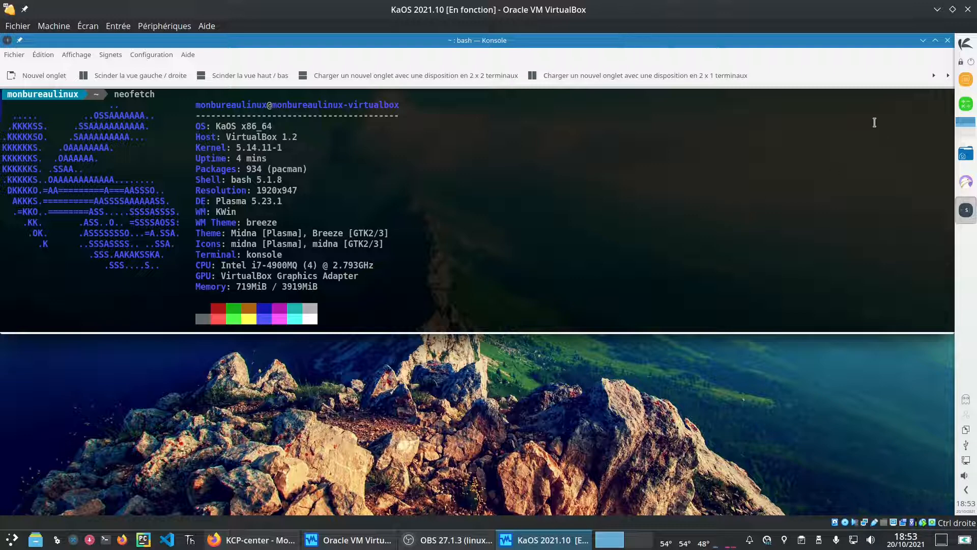
click(947, 40)
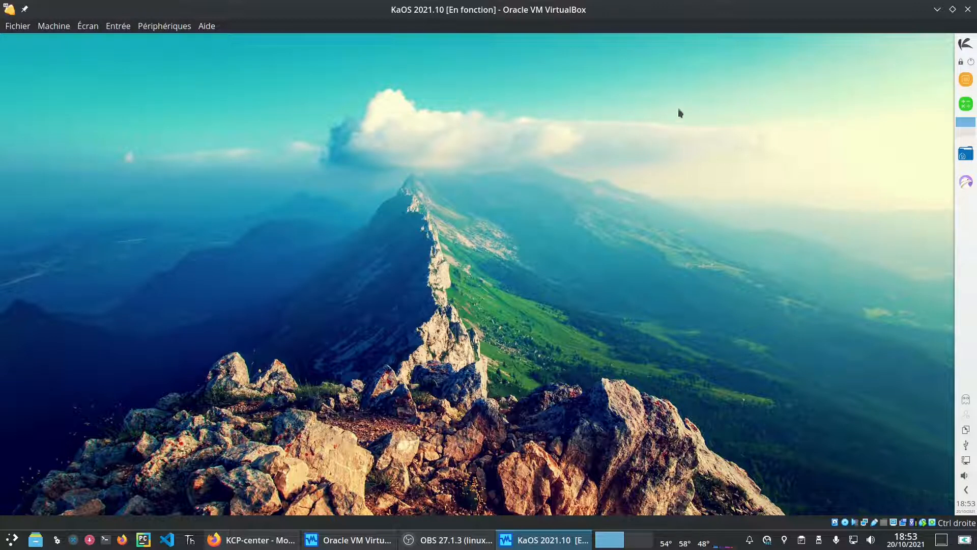